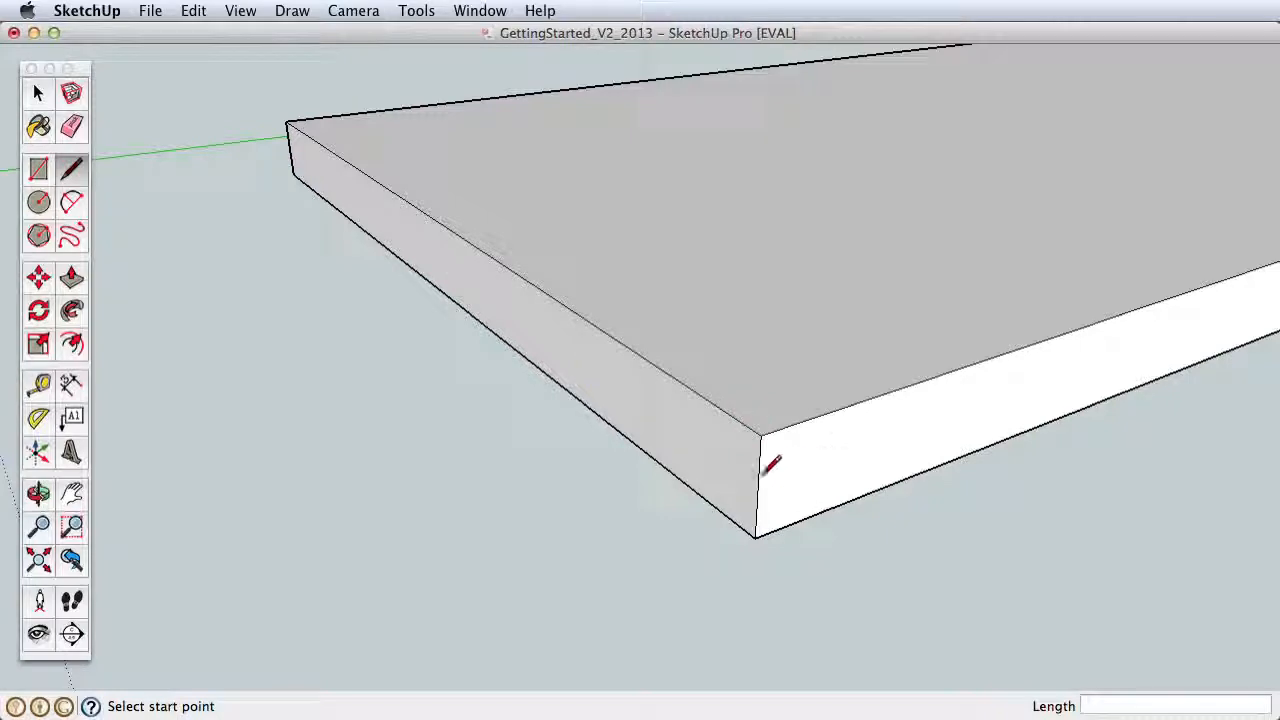
# Step: Draw a diagonal line about 23/32" long across the slab's lower side-face corner, from the vertical edge's midpoint to the bottom edge
pyautogui.click(759, 488)
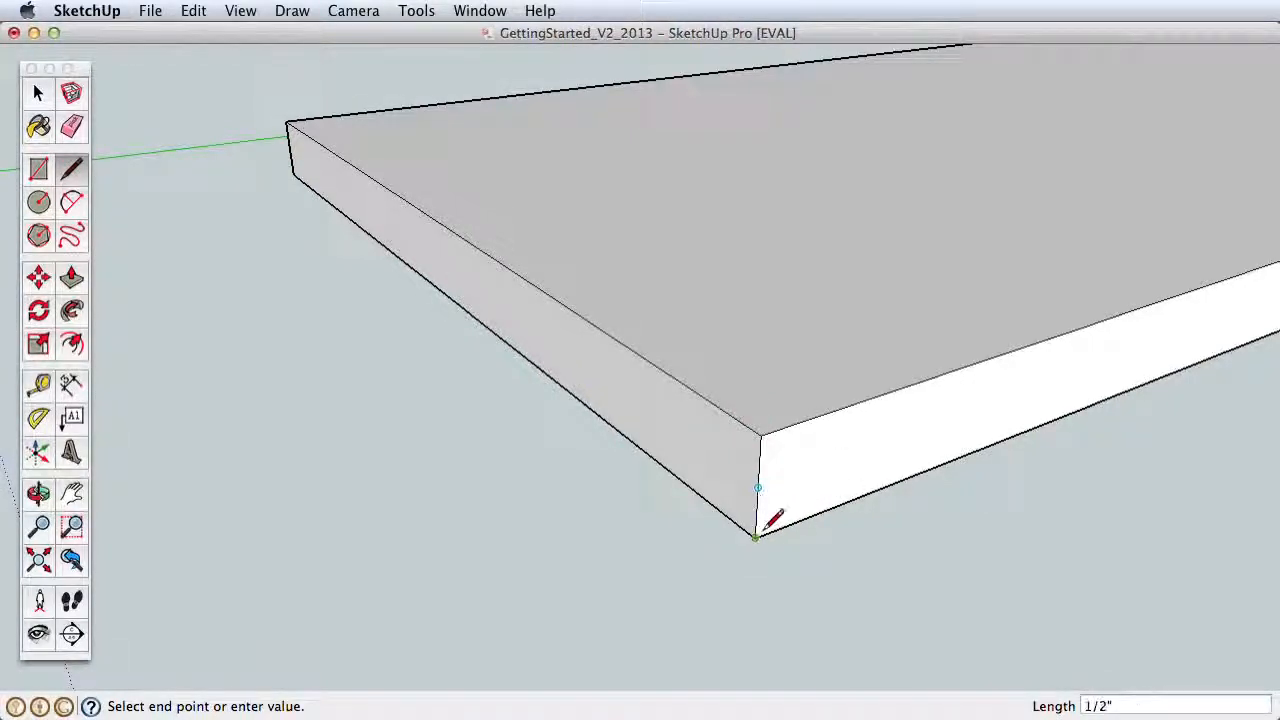
pyautogui.click(800, 520)
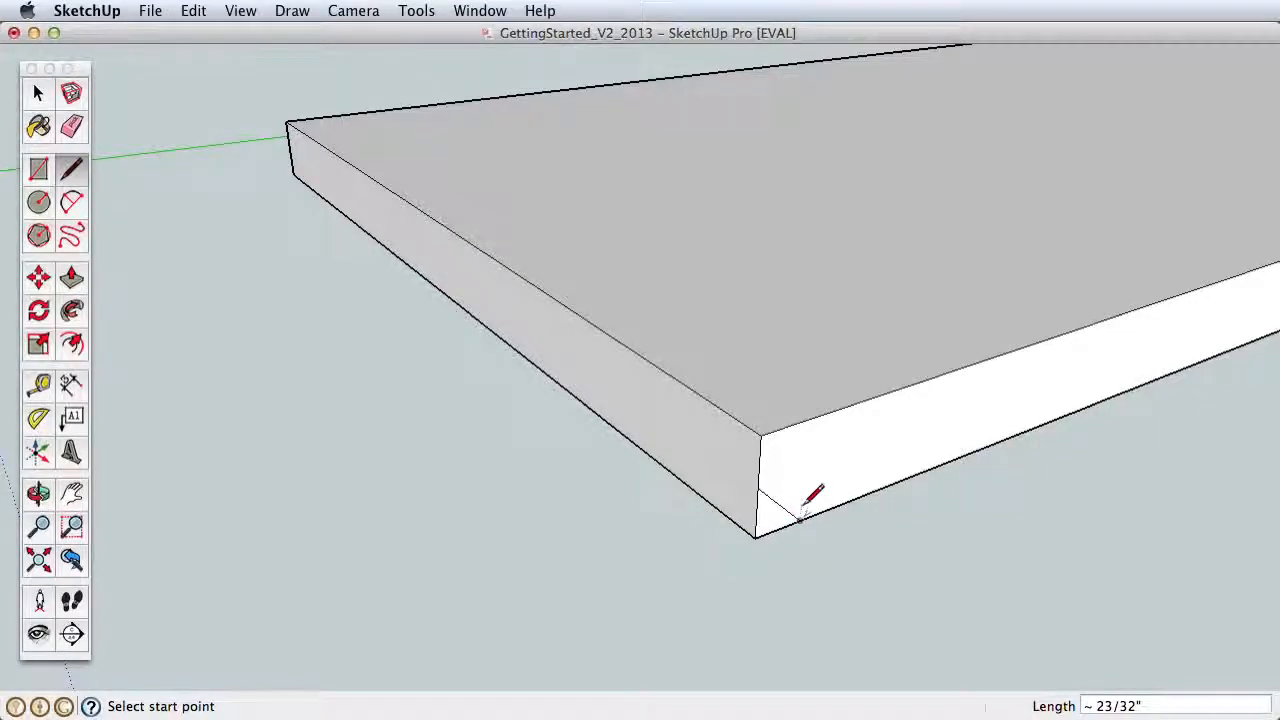
pyautogui.moveTo(808, 494)
pyautogui.keyDown('shift'); pyautogui.mouseDown(button='middle')
pyautogui.moveTo(746, 486)
pyautogui.moveTo(686, 520)
pyautogui.moveTo(748, 395)
pyautogui.moveTo(763, 142)
pyautogui.mouseUp(button='middle'); pyautogui.keyUp('shift')
pyautogui.scroll(-4, 731, 457)
pyautogui.keyDown('shift'); pyautogui.moveTo(737, 570); pyautogui.dragTo(711, 262, button='middle'); pyautogui.keyUp('shift')
pyautogui.scroll(-4, 680, 300)
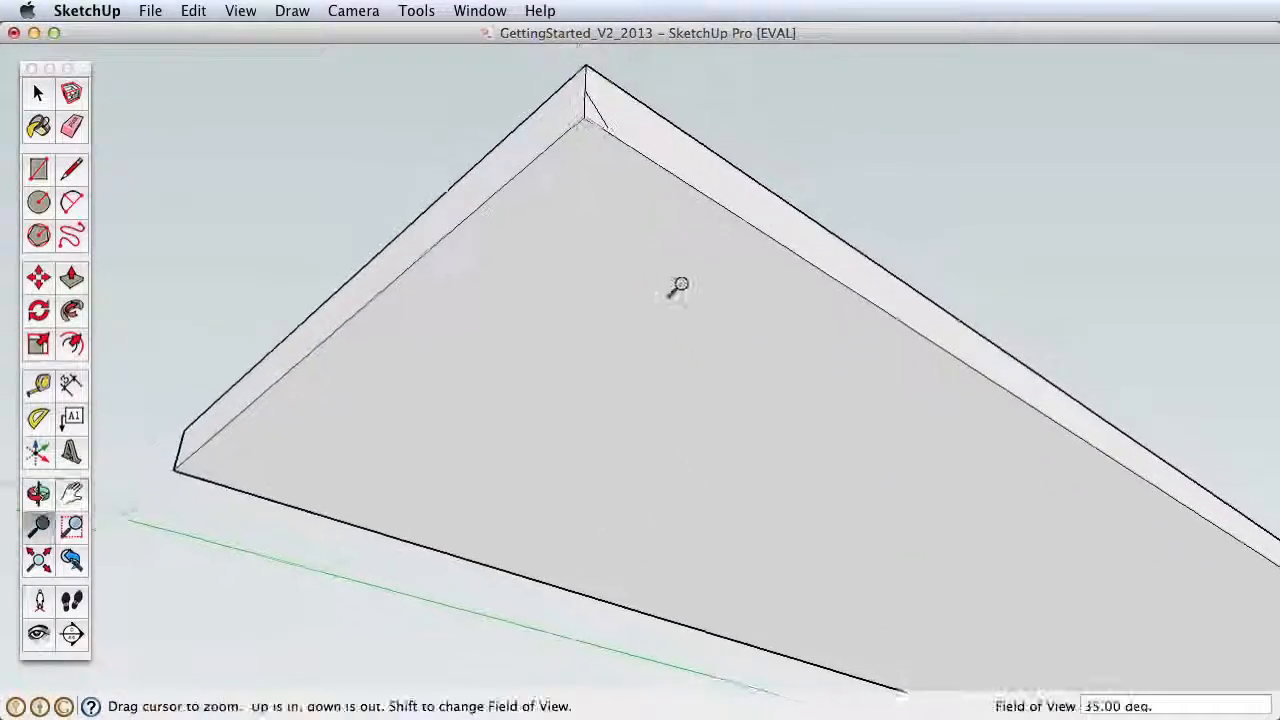
pyautogui.keyDown('shift'); pyautogui.moveTo(689, 383); pyautogui.dragTo(713, 348, button='middle'); pyautogui.keyUp('shift')
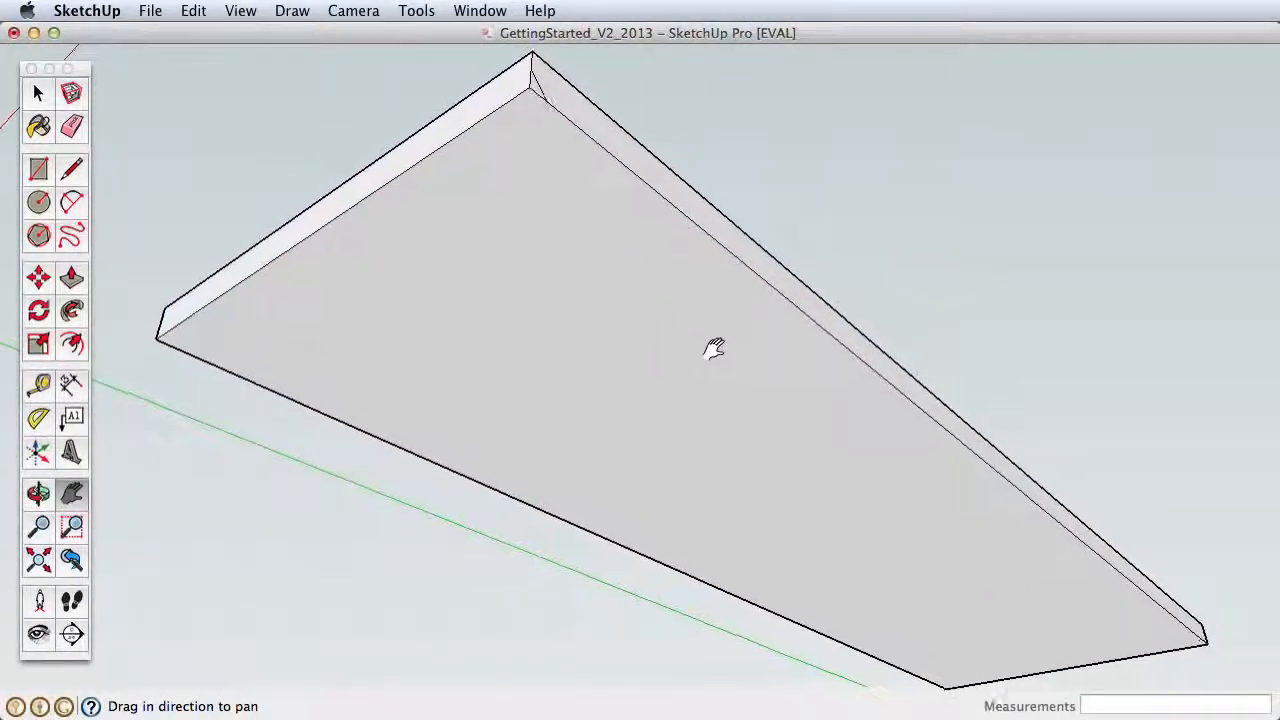
pyautogui.click(75, 316)
pyautogui.click(532, 92)
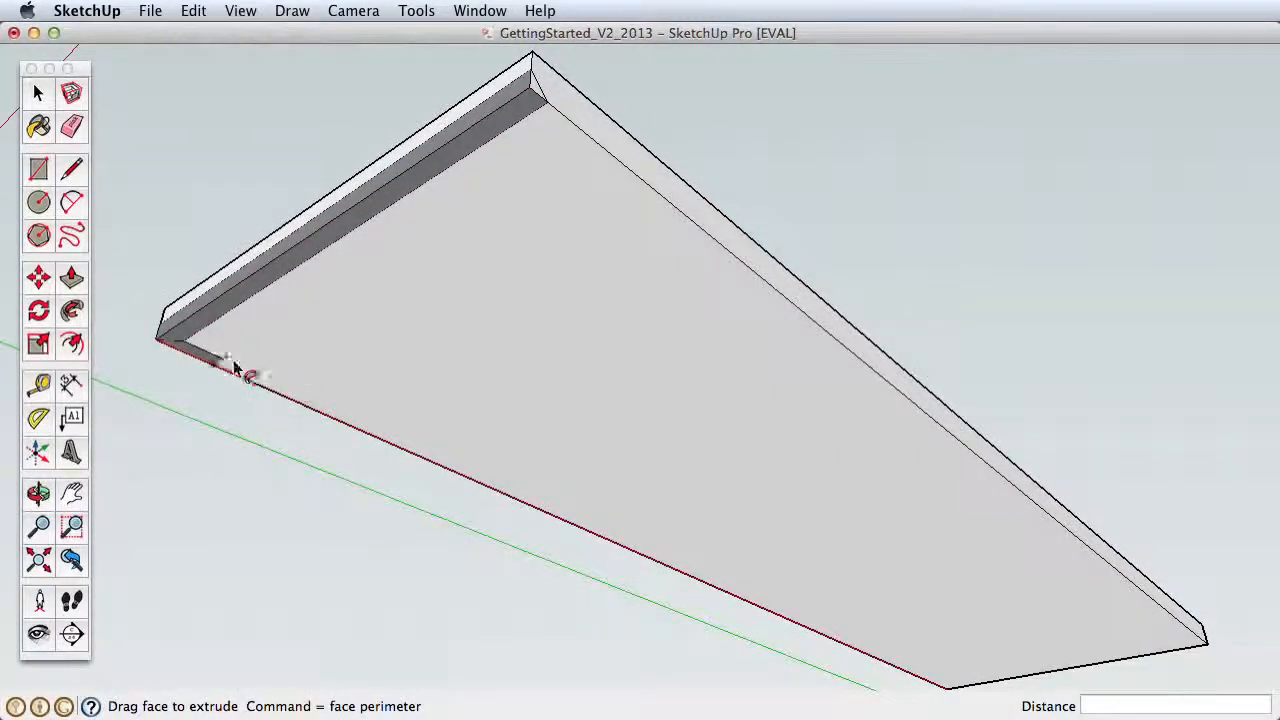
pyautogui.press('Escape')
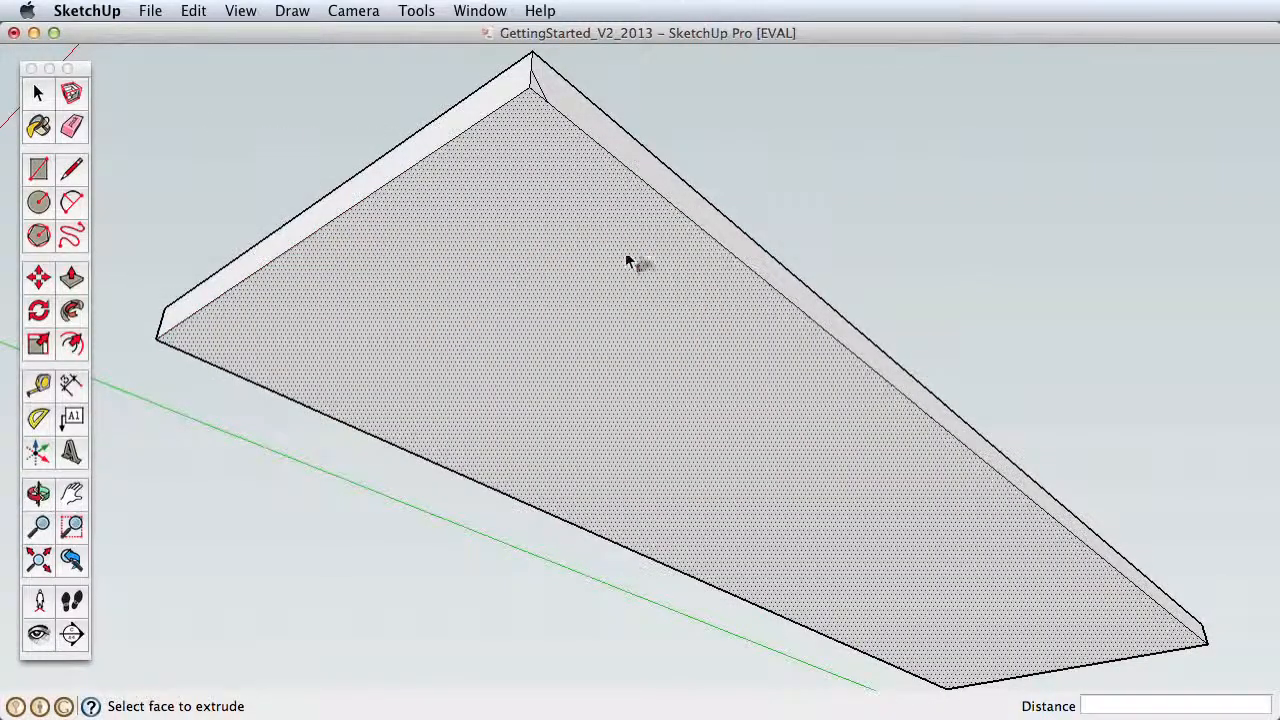
# Step: Bevel the slab's lower edges by sweeping the corner triangle around the perimeter of the bottom face with Follow Me
pyautogui.click(38, 93)
pyautogui.click(490, 250)
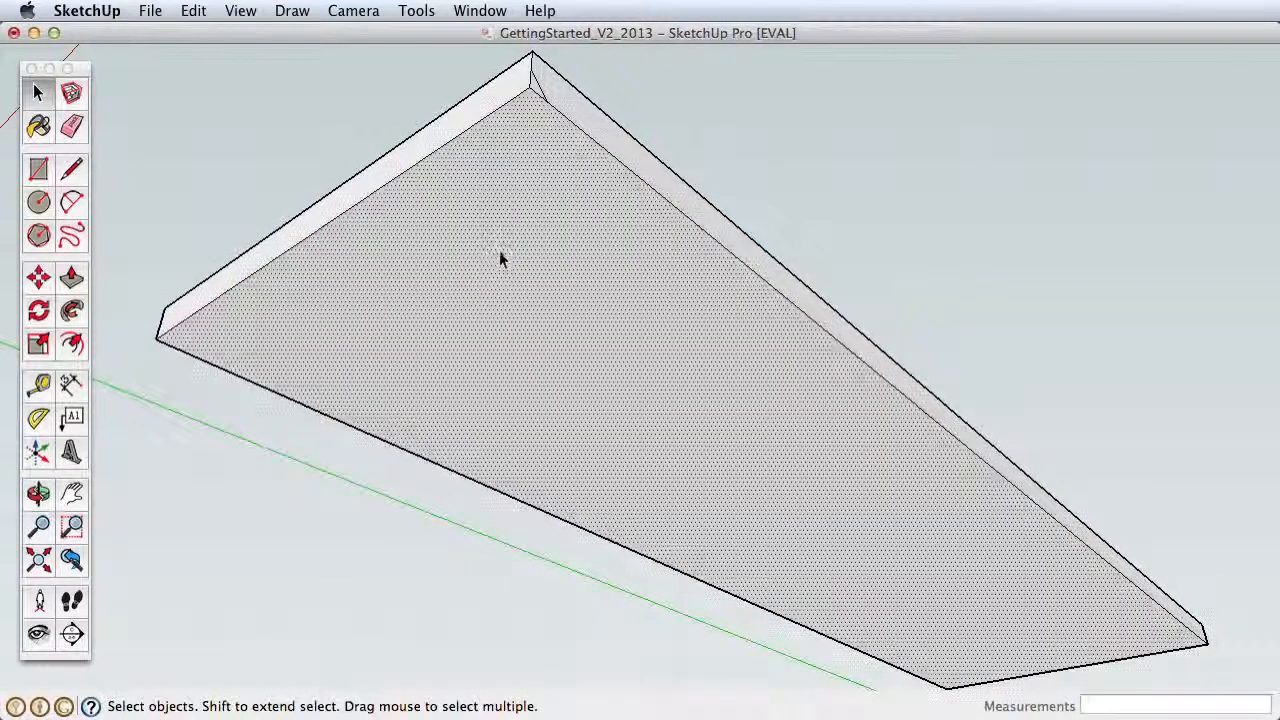
pyautogui.click(72, 313)
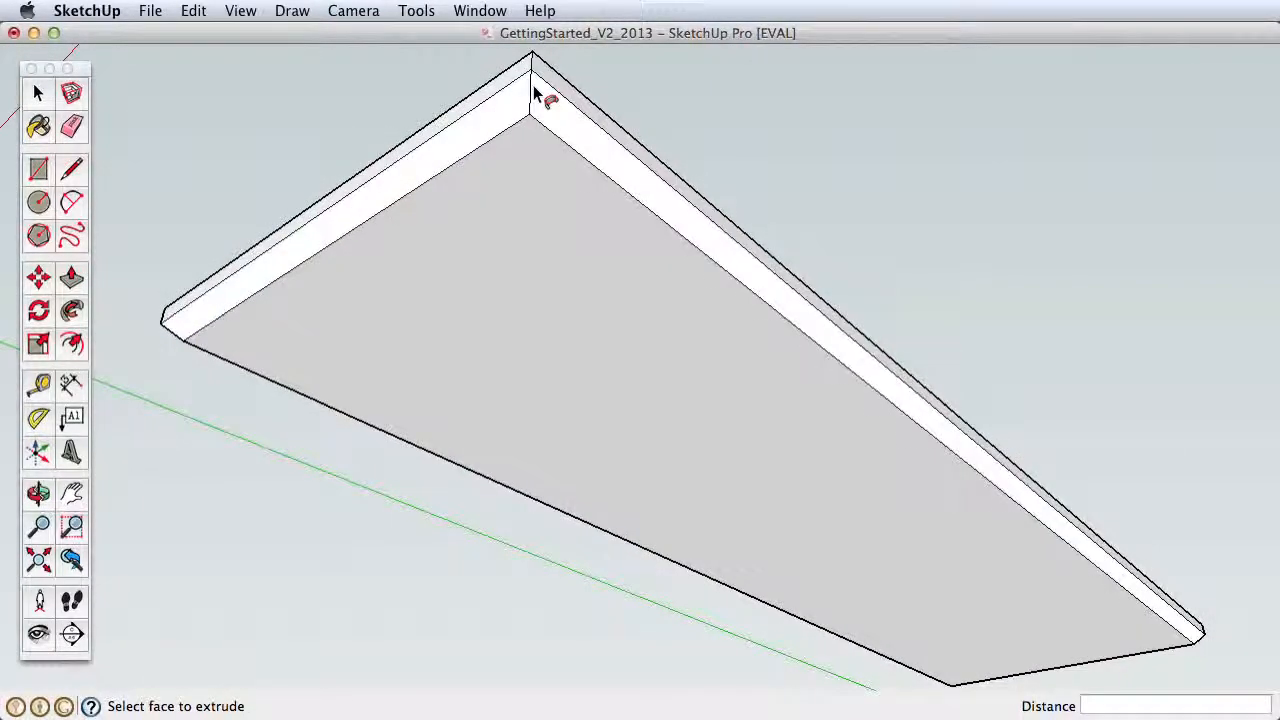
# Step: Select the whole beveled slab and move it straight up by 37" along the blue axis
pyautogui.moveTo(543, 106); pyautogui.dragTo(560, 606, button='middle')
pyautogui.scroll(-8, 552, 317)
pyautogui.keyDown('shift'); pyautogui.moveTo(617, 340); pyautogui.dragTo(571, 563, button='middle'); pyautogui.keyUp('shift')
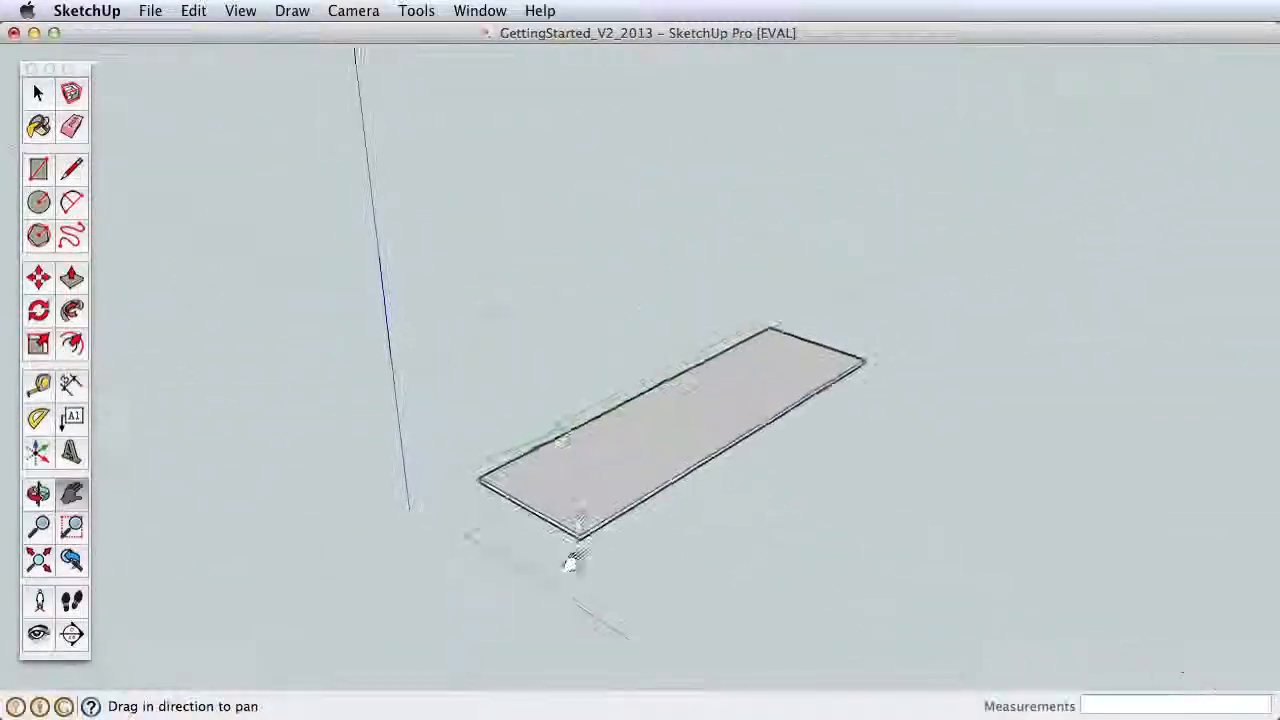
pyautogui.press('space')
pyautogui.click(603, 523)
pyautogui.doubleClick(590, 515)
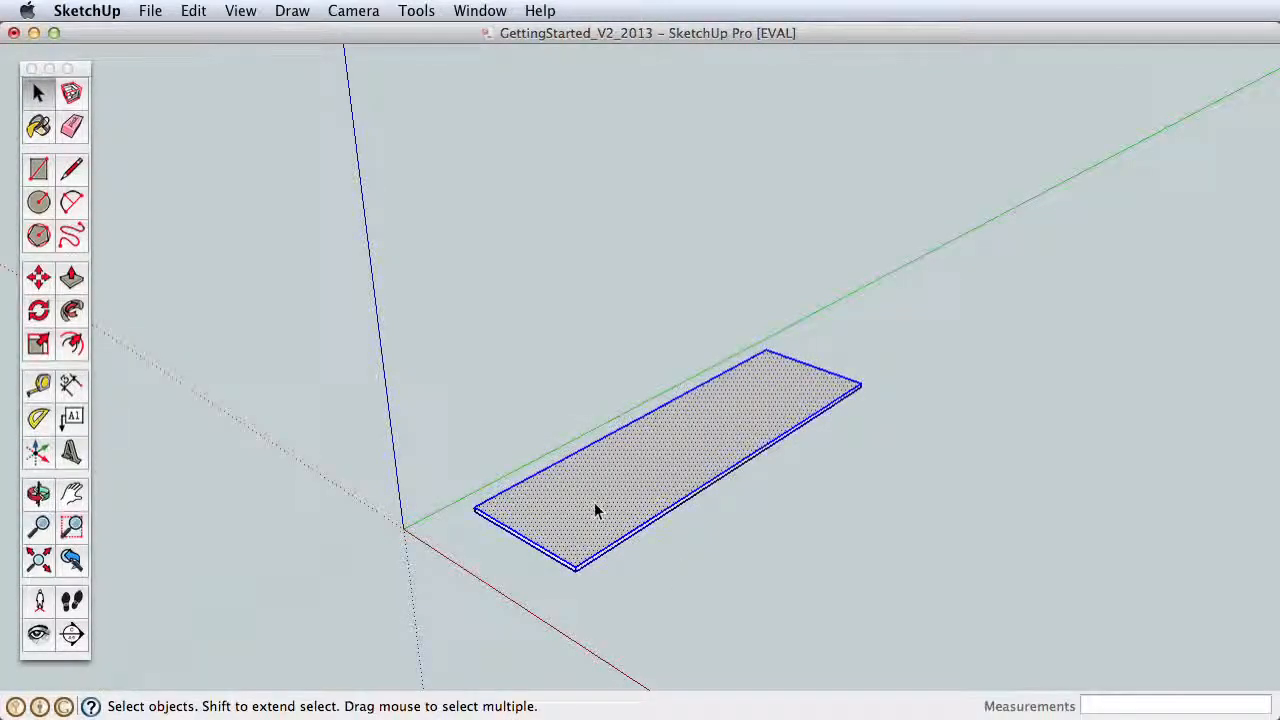
pyautogui.click(40, 278)
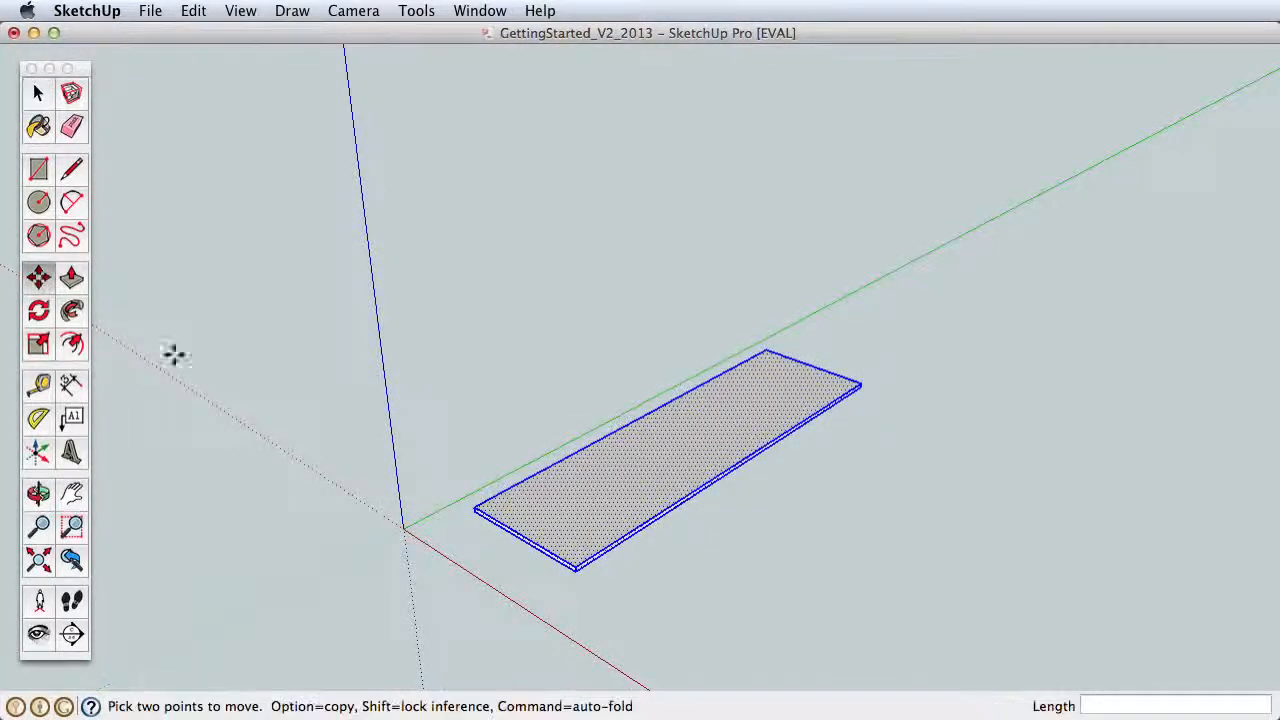
pyautogui.moveTo(477, 508); pyautogui.dragTo(472, 390)
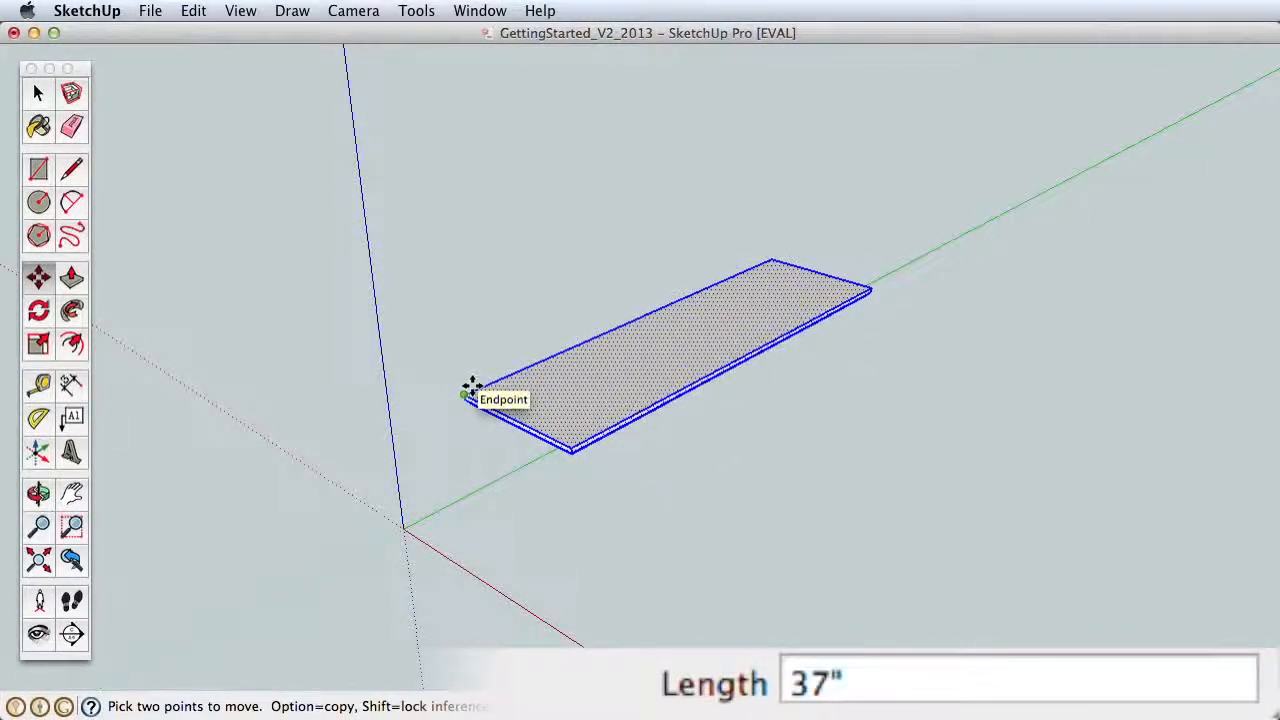
pyautogui.press('Return')
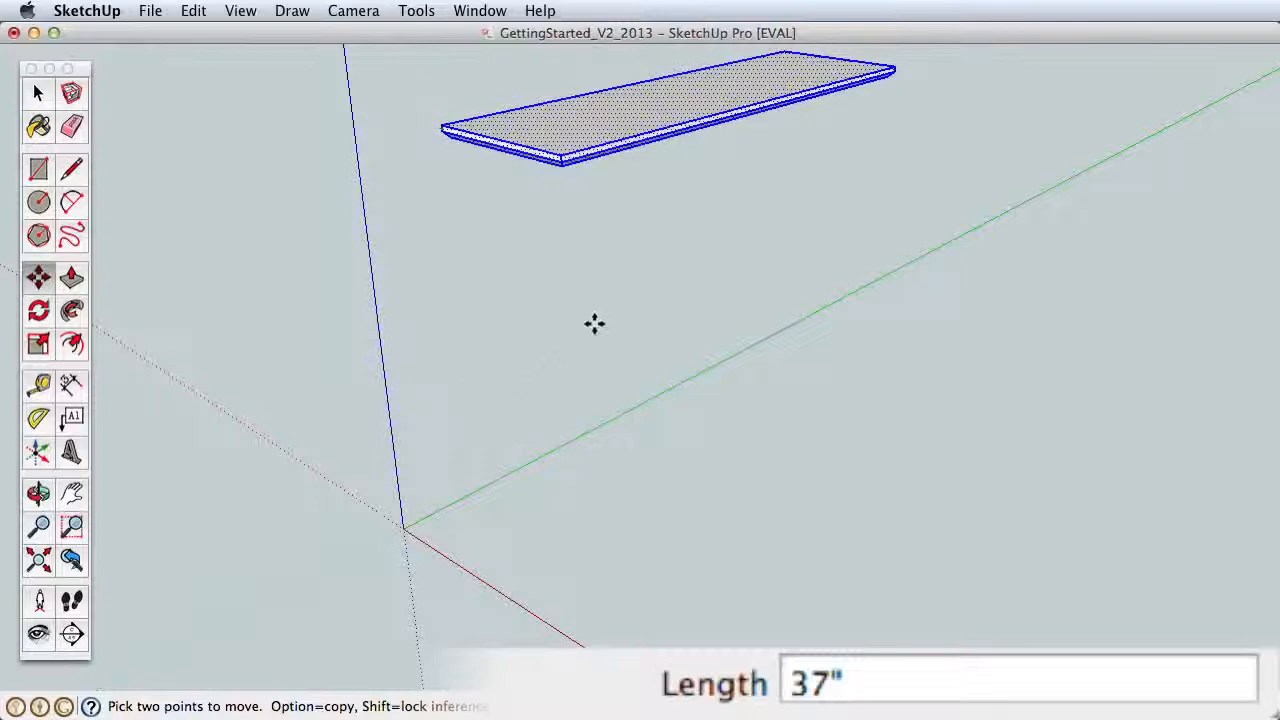
# Step: Draw a rectangle about 2 9/32" by 1 1/8" on the slab's underside, starting at its front corner
pyautogui.keyDown('shift'); pyautogui.moveTo(594, 323); pyautogui.dragTo(589, 131, button='middle'); pyautogui.keyUp('shift')
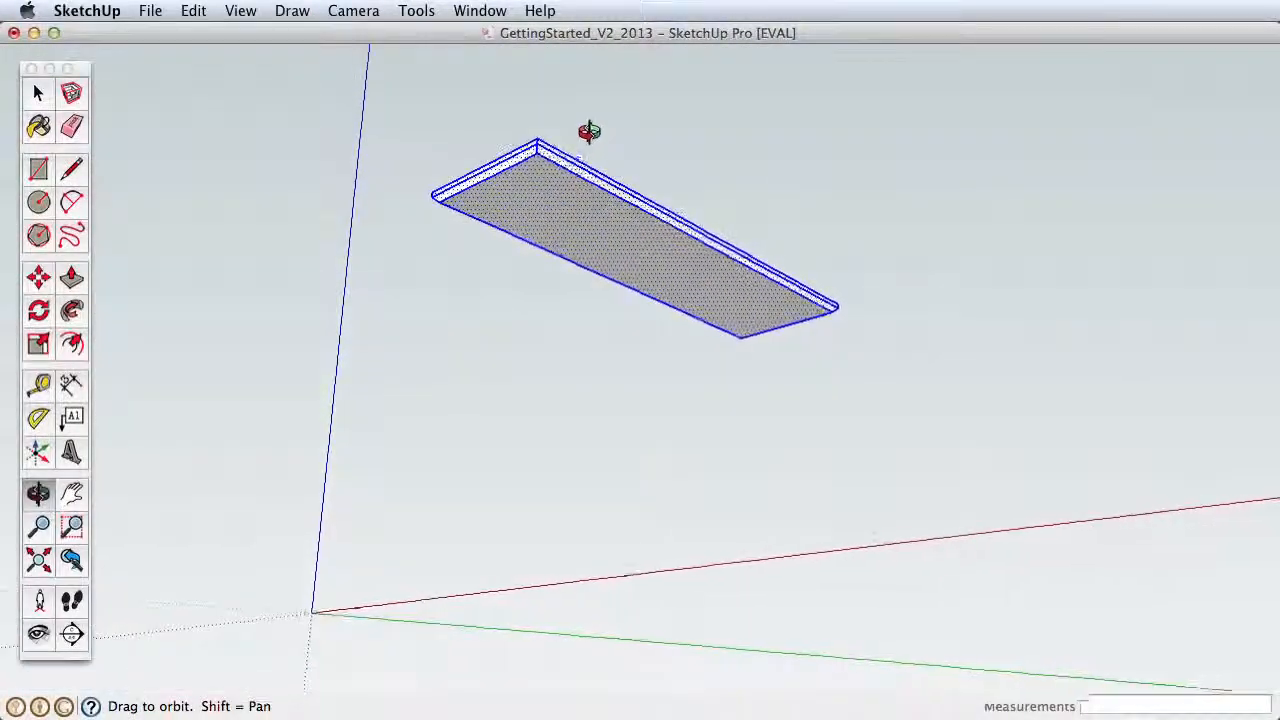
pyautogui.press('h')
pyautogui.moveTo(580, 228); pyautogui.dragTo(660, 412)
pyautogui.press('z')
pyautogui.moveTo(658, 456); pyautogui.dragTo(608, 126)
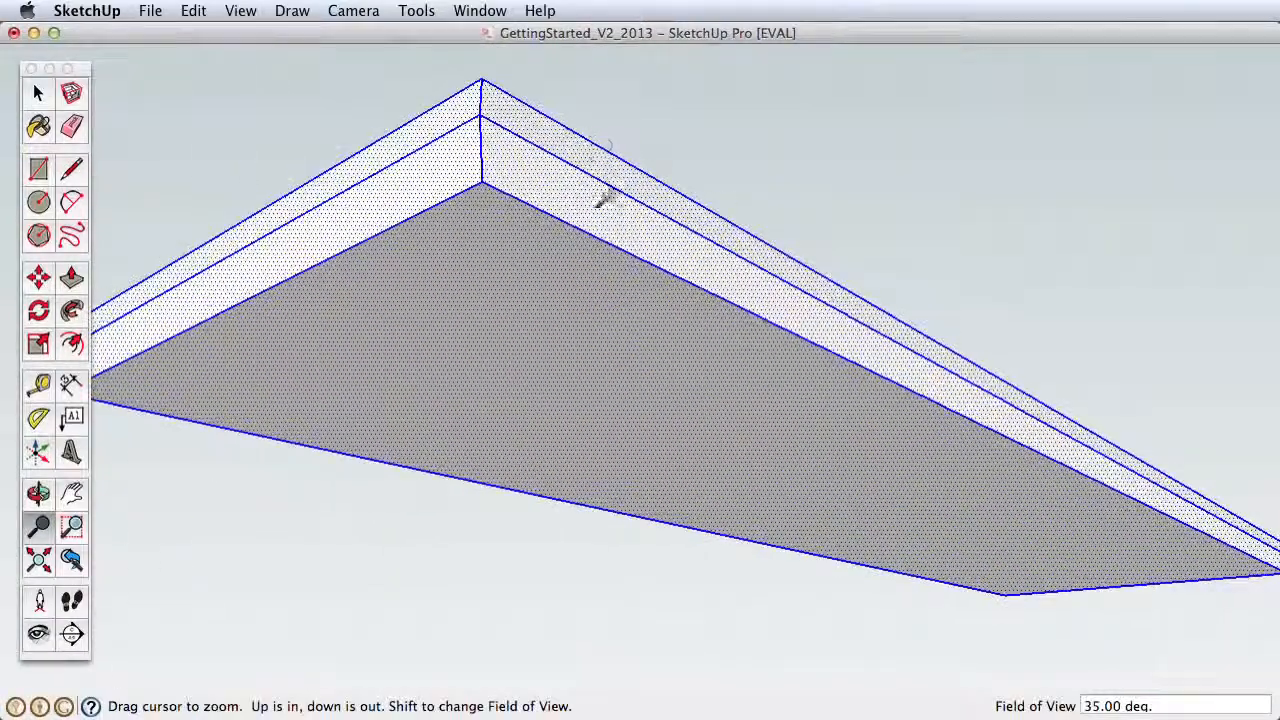
pyautogui.keyDown('shift'); pyautogui.moveTo(606, 197); pyautogui.dragTo(490, 170, button='middle'); pyautogui.keyUp('shift')
pyautogui.press('space')
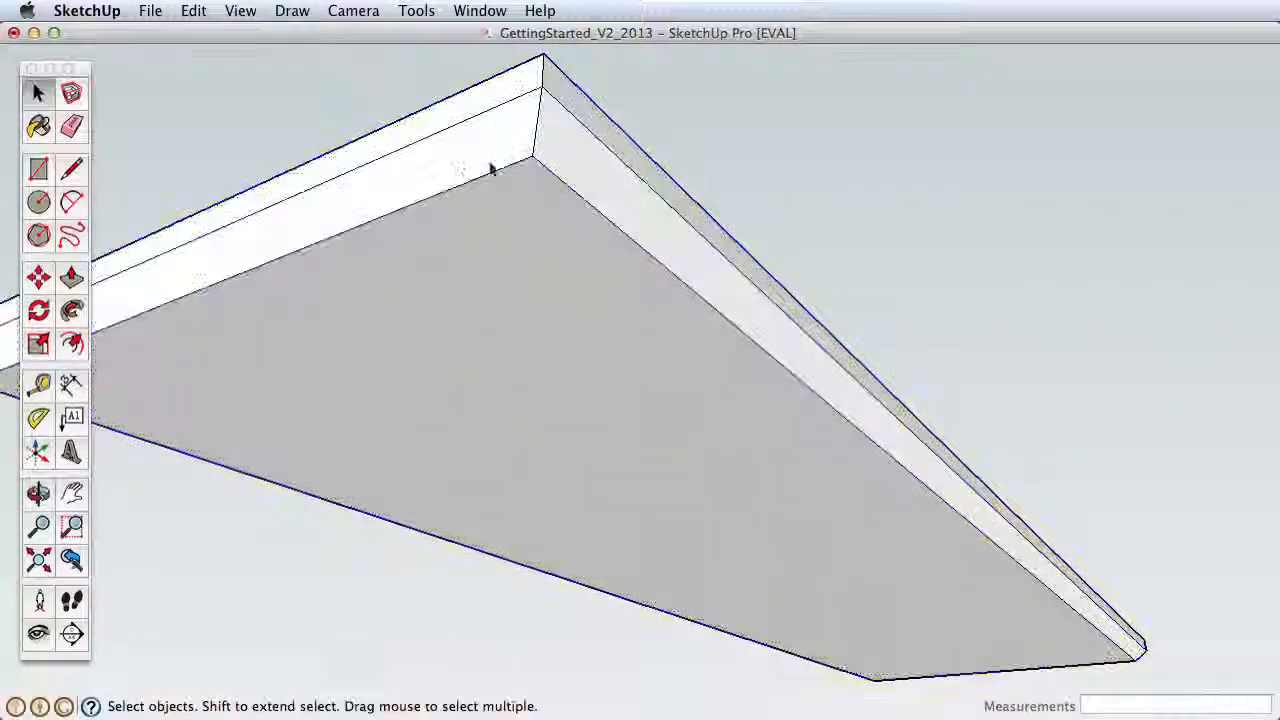
pyautogui.press('r')
pyautogui.click(532, 157)
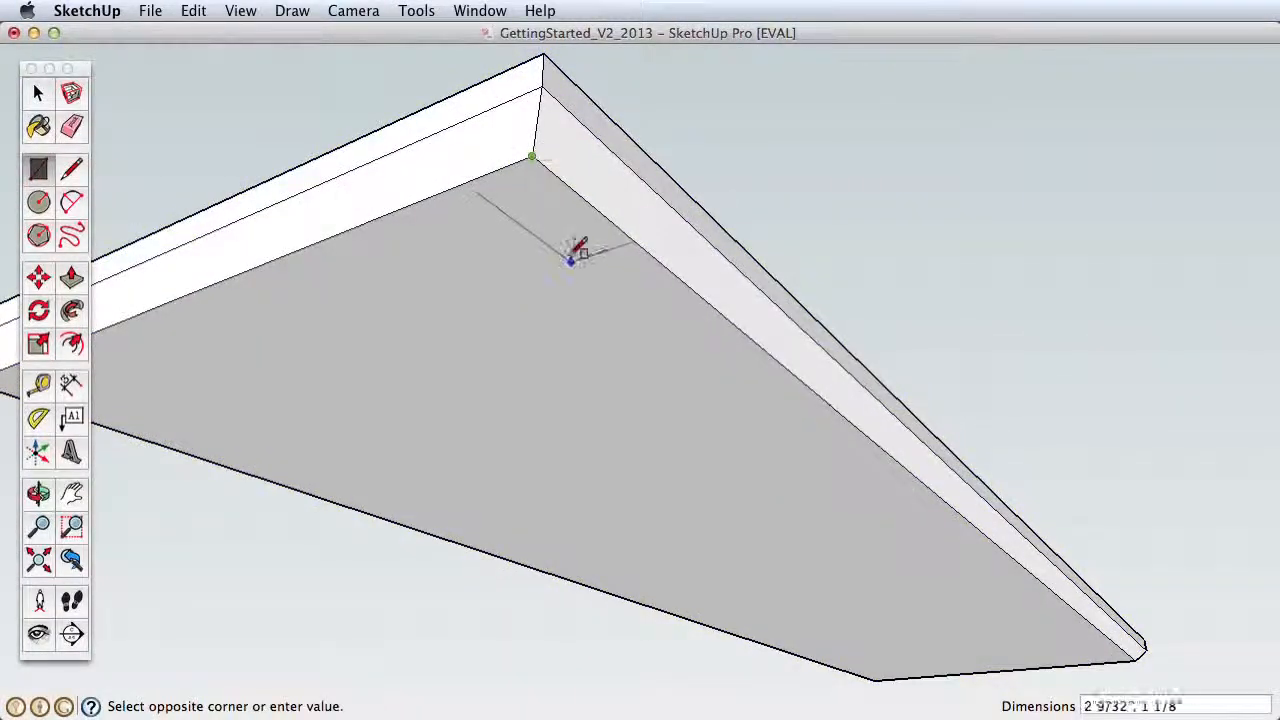
pyautogui.press('space')
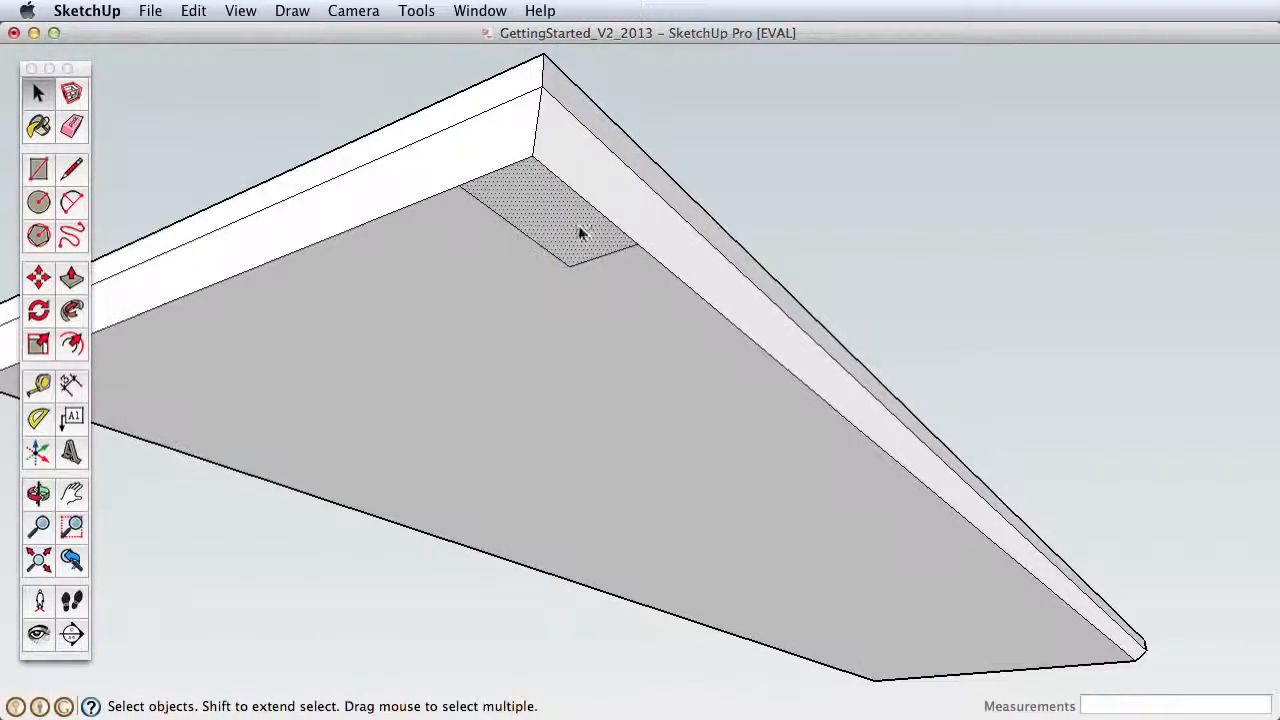
# Step: Try to move the rectangular face away from the underside's corner, and undo both the move and the rectangle
pyautogui.click(38, 277)
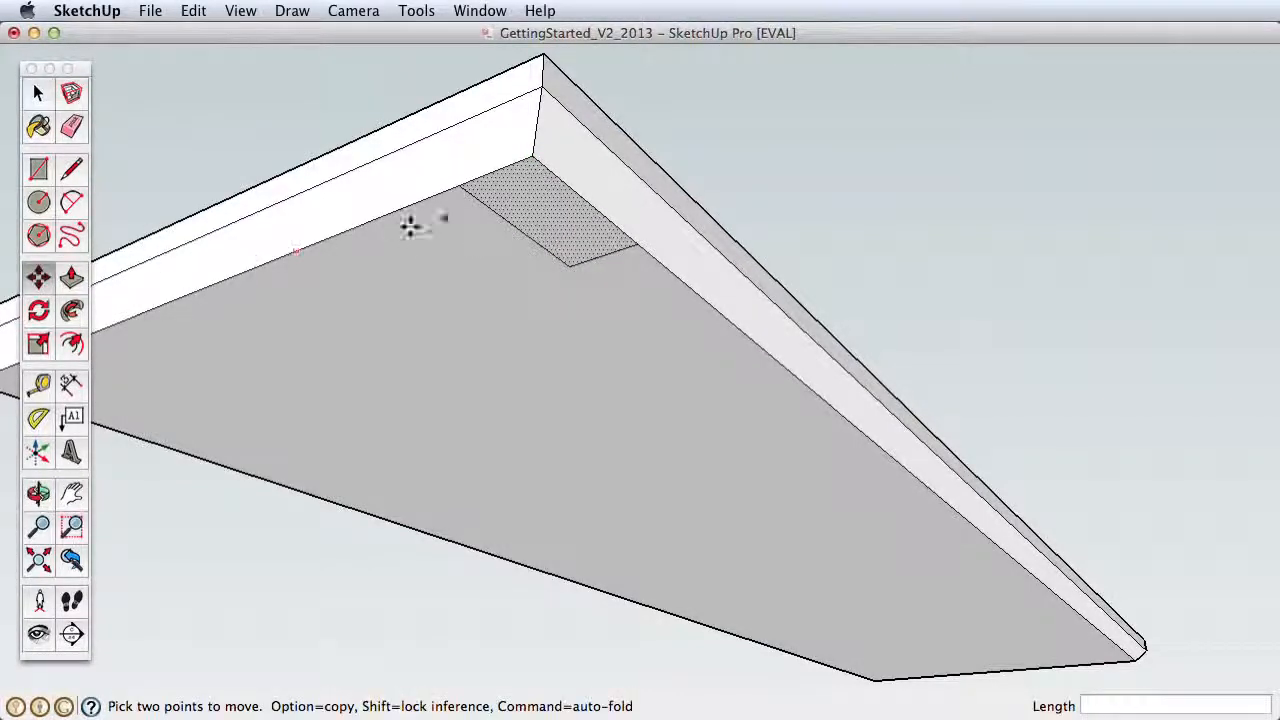
pyautogui.click(533, 160)
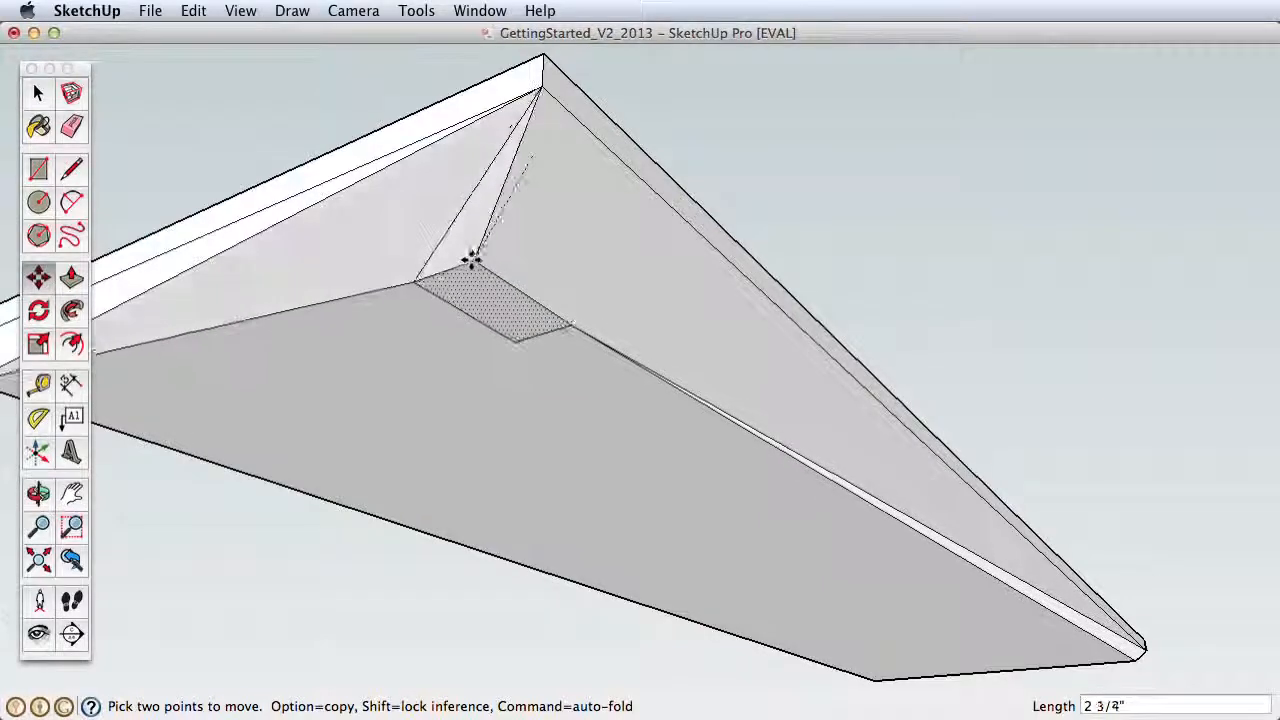
pyautogui.click(470, 262)
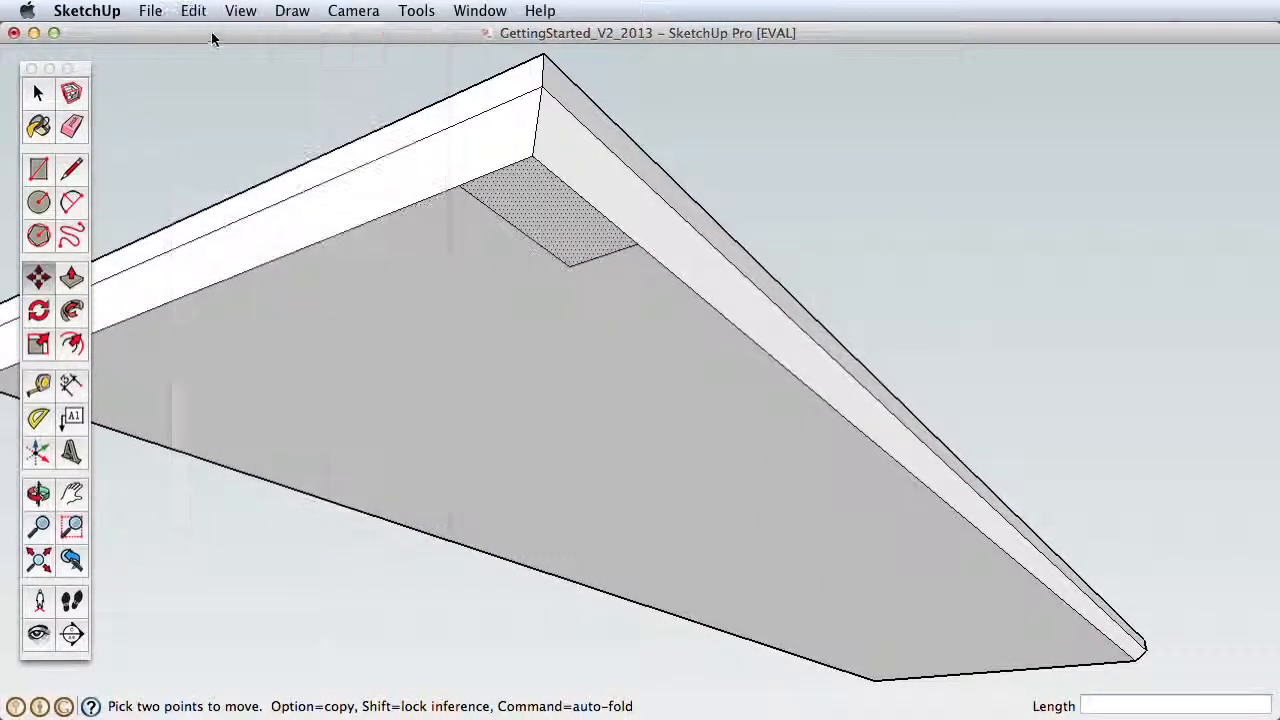
pyautogui.click(193, 10)
pyautogui.click(210, 31)
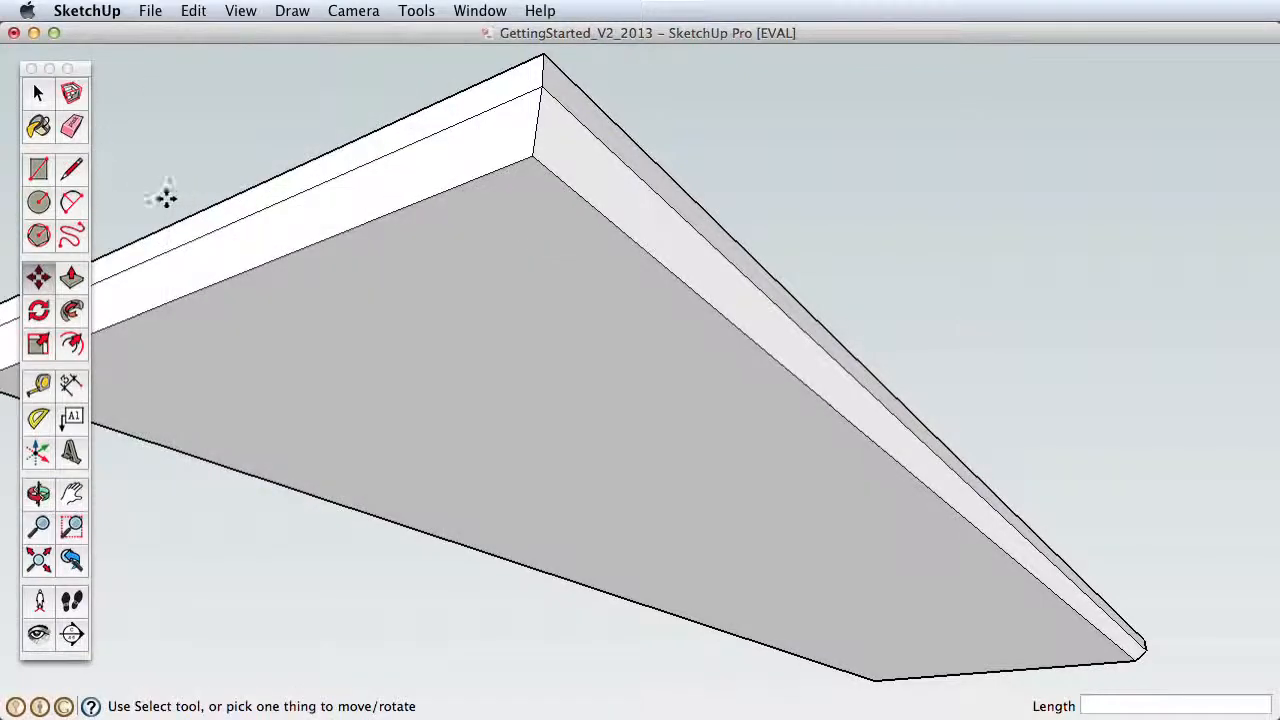
# Step: Select all connected geometry of the beveled slab and make it a group
pyautogui.click(38, 95)
pyautogui.click(520, 245)
pyautogui.tripleClick(618, 194)
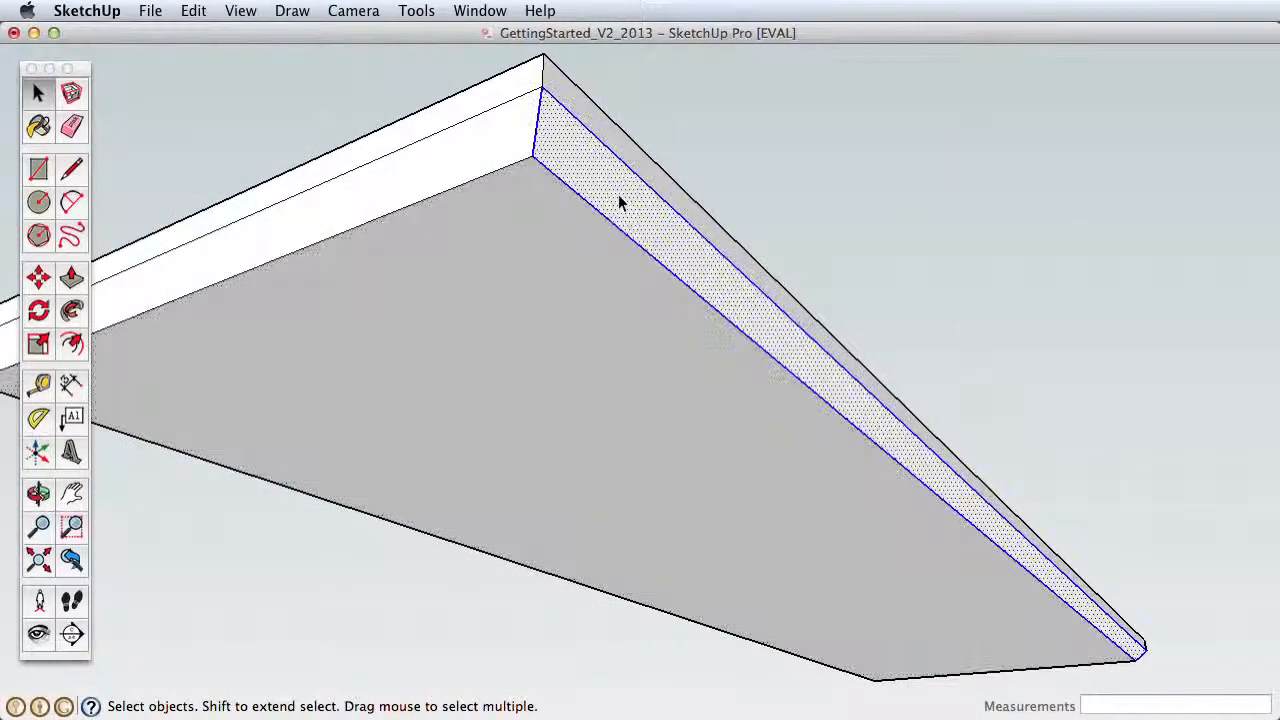
pyautogui.rightClick(543, 160)
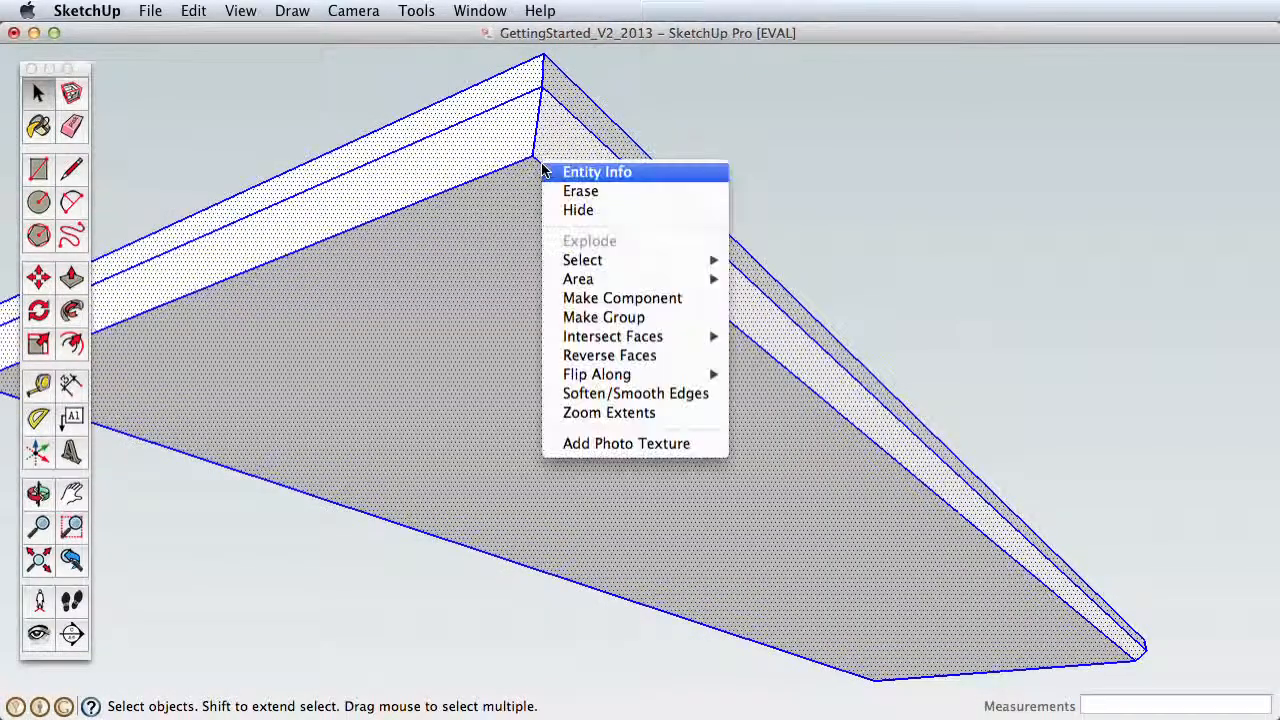
pyautogui.click(658, 317)
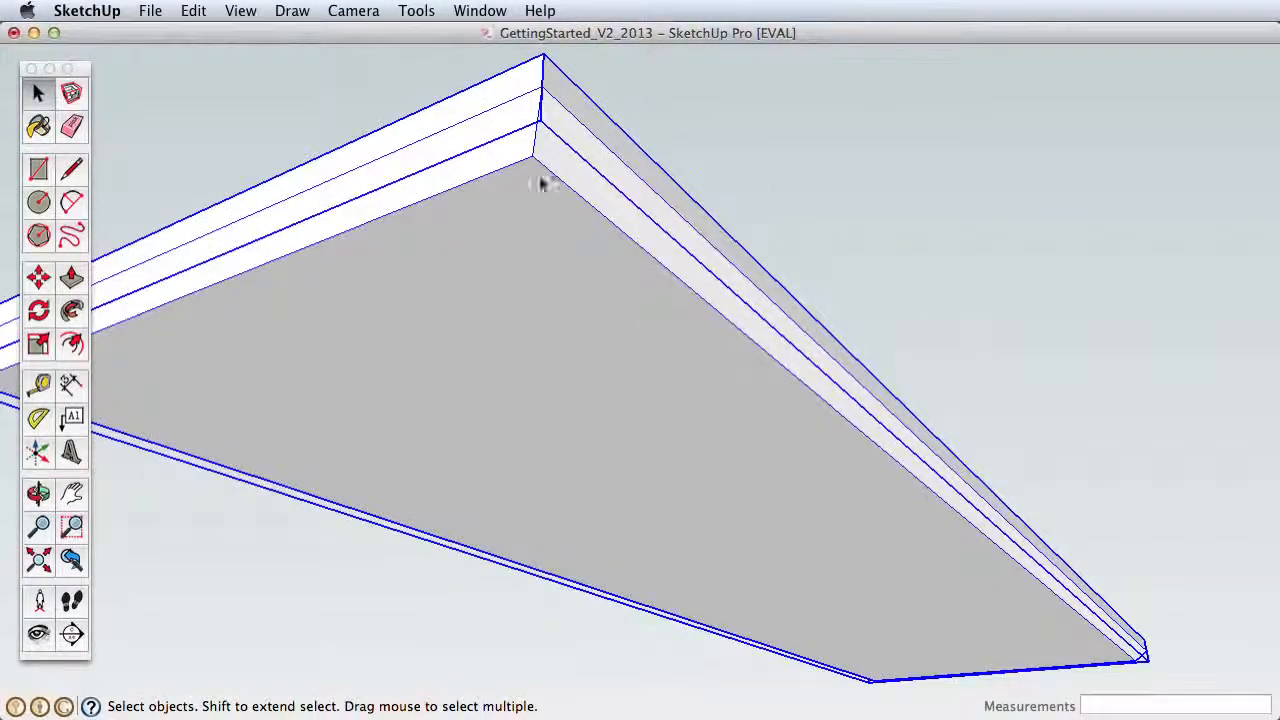
# Step: Draw a 1" by 2" rectangle on the grouped slab's underside, starting at the inner corner of the bevel
pyautogui.moveTo(636, 190); pyautogui.dragTo(843, 343, button='middle')
pyautogui.scroll(5, 666, 200)
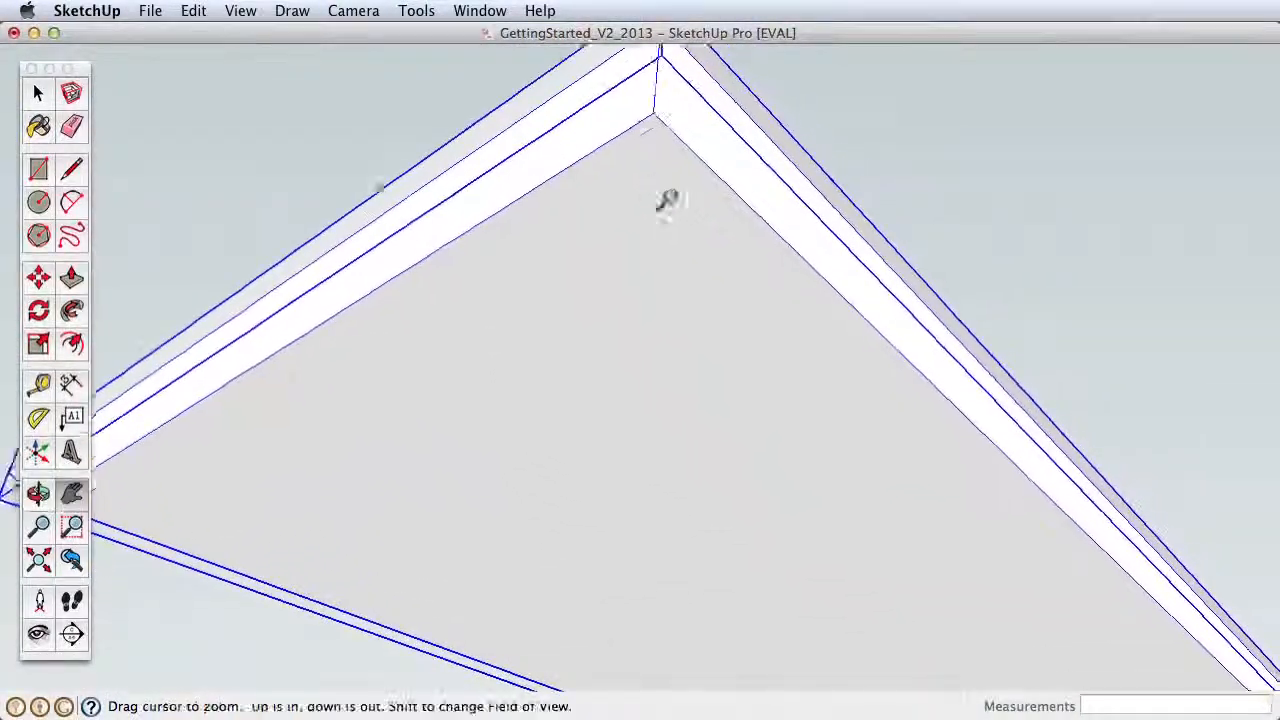
pyautogui.moveTo(693, 284); pyautogui.dragTo(692, 291)
pyautogui.click(38, 170)
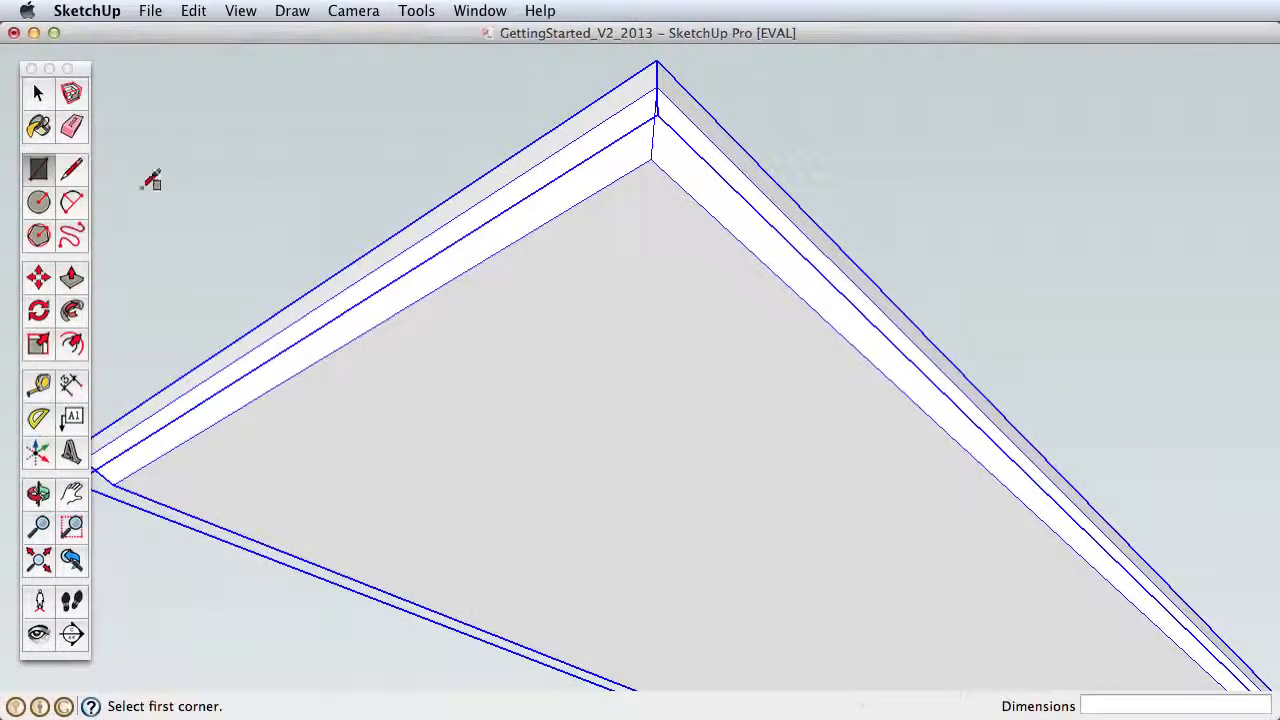
pyautogui.click(651, 160)
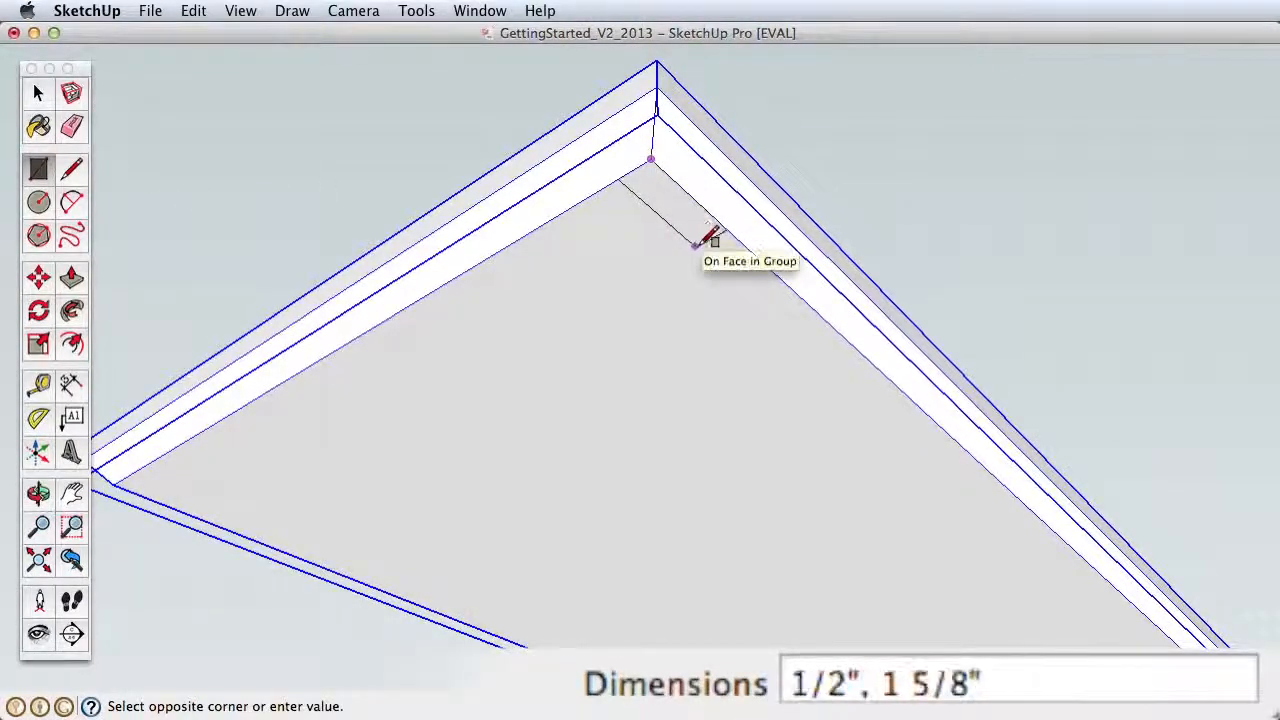
pyautogui.write('1",2')
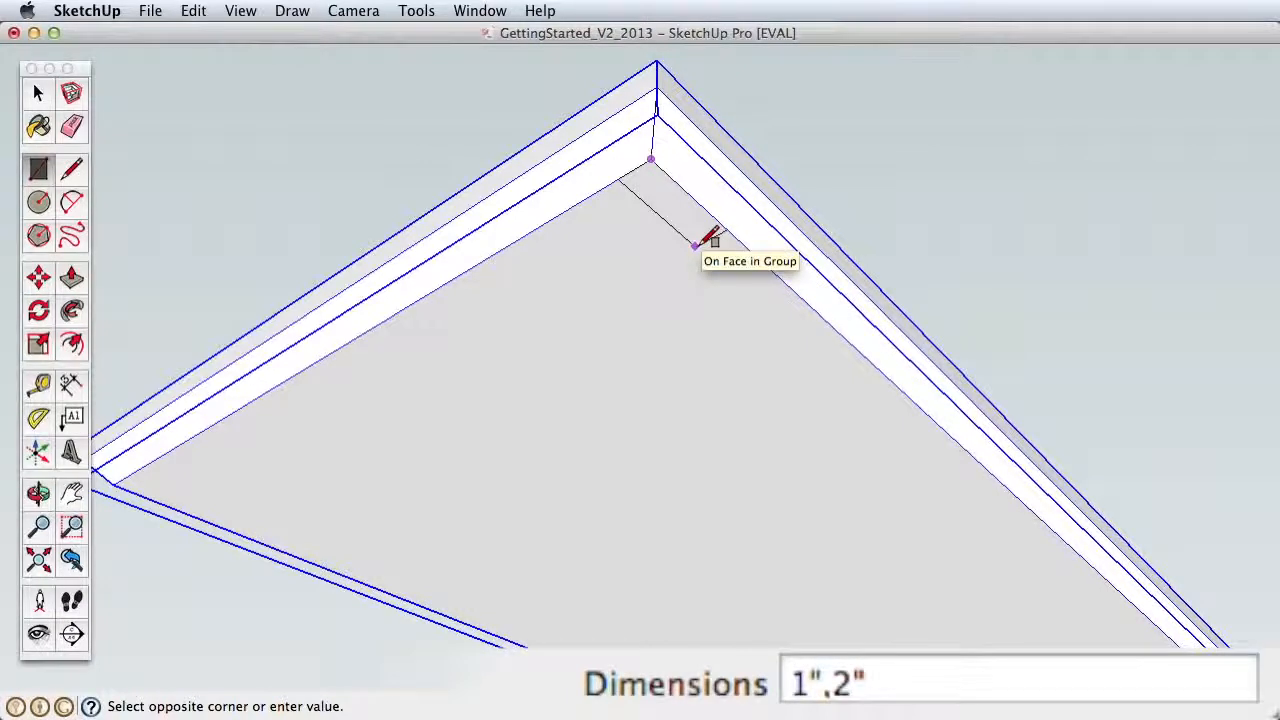
pyautogui.press('Return')
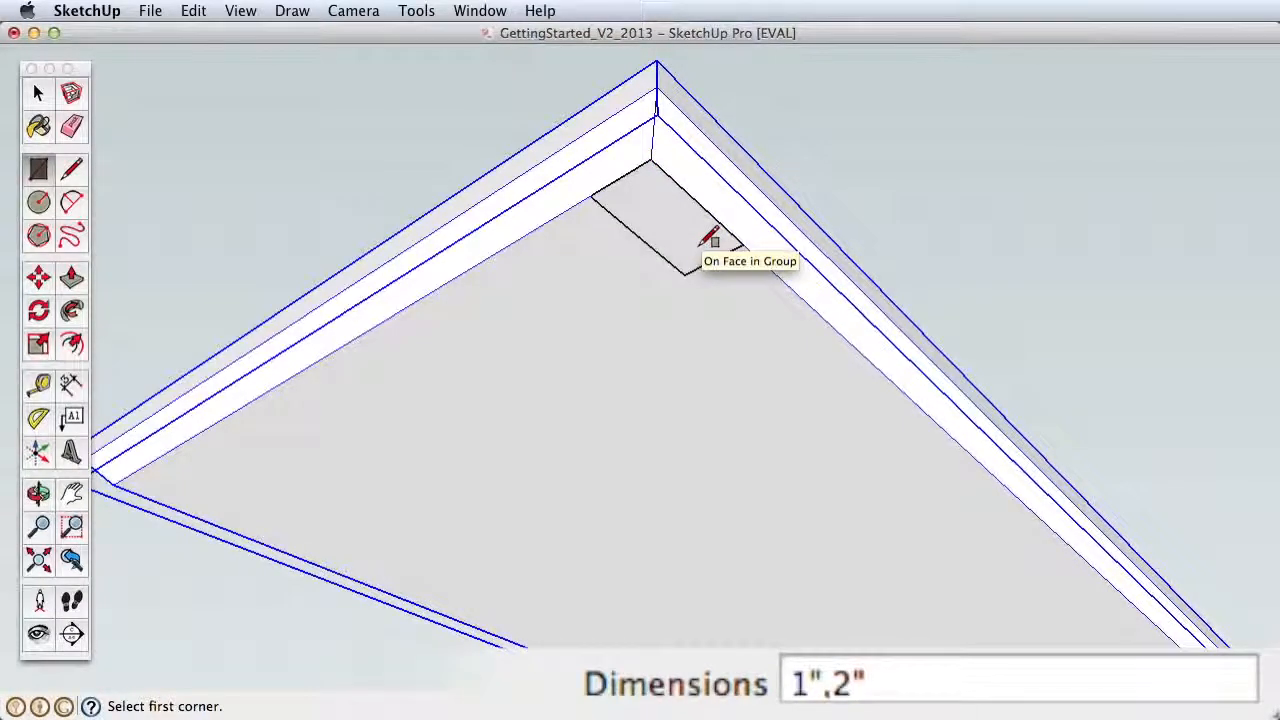
# Step: Try to move the small corner rectangle across the grouped slab's underside
pyautogui.press('space')
pyautogui.click(657, 217)
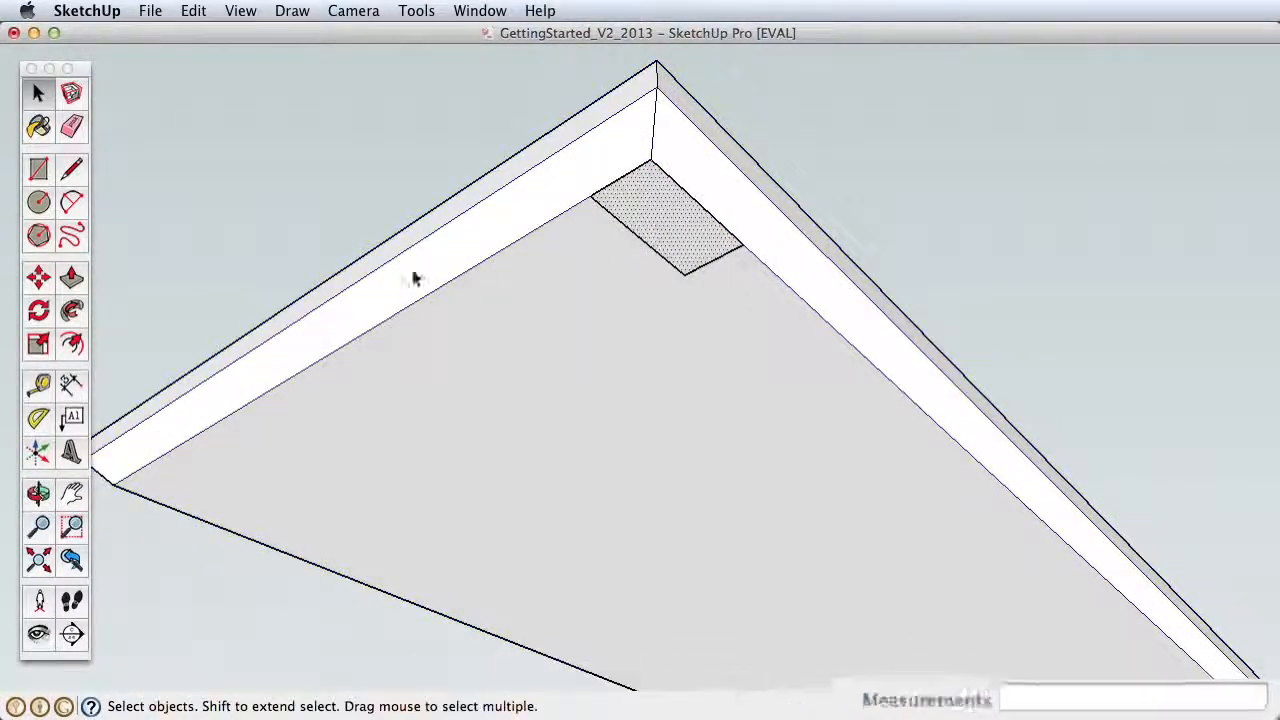
pyautogui.click(38, 277)
pyautogui.click(679, 252)
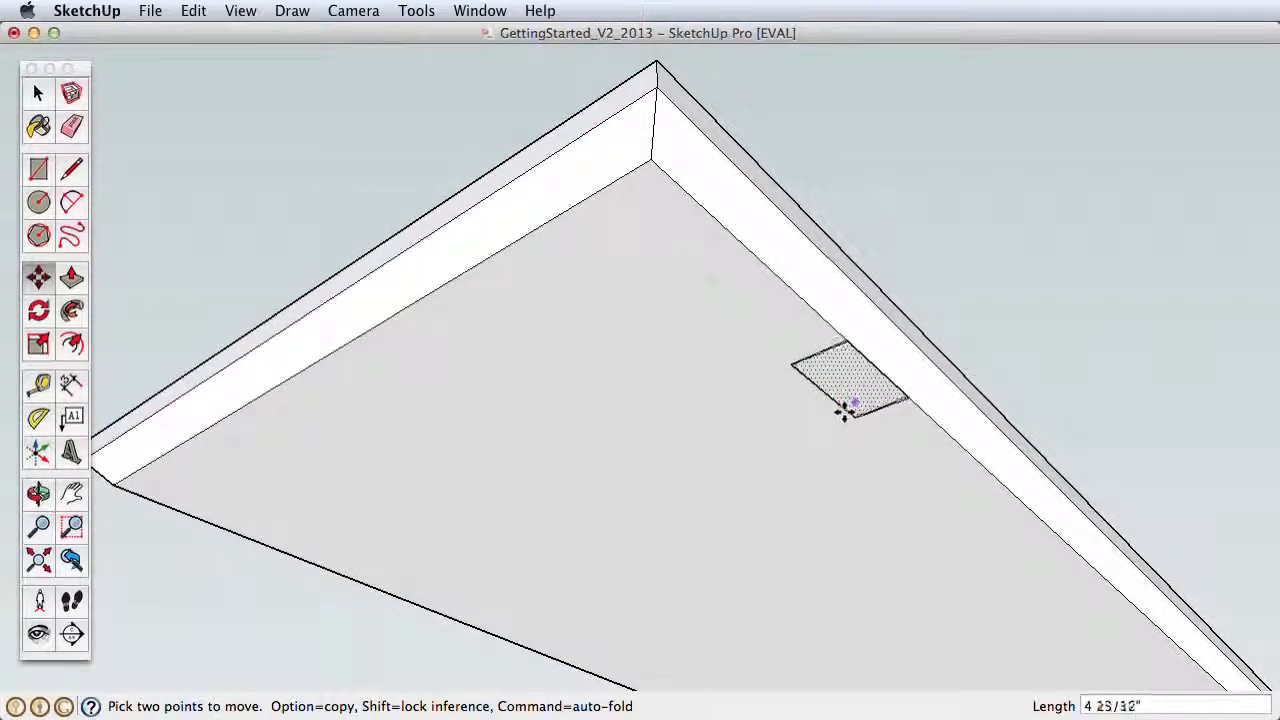
pyautogui.press('Escape')
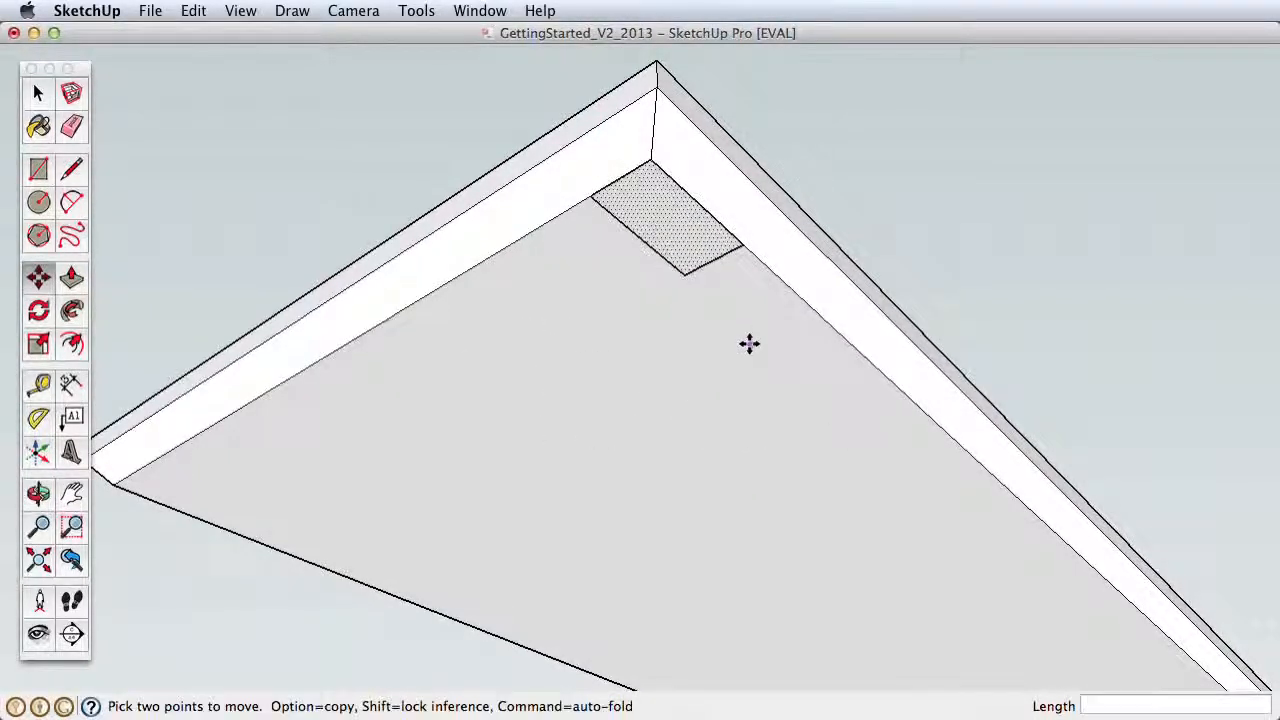
# Step: Place two guide lines on the slab's underside, offset 1" inward from the inner bevel edges that meet at the rectangle's corner
pyautogui.click(38, 388)
pyautogui.click(765, 232)
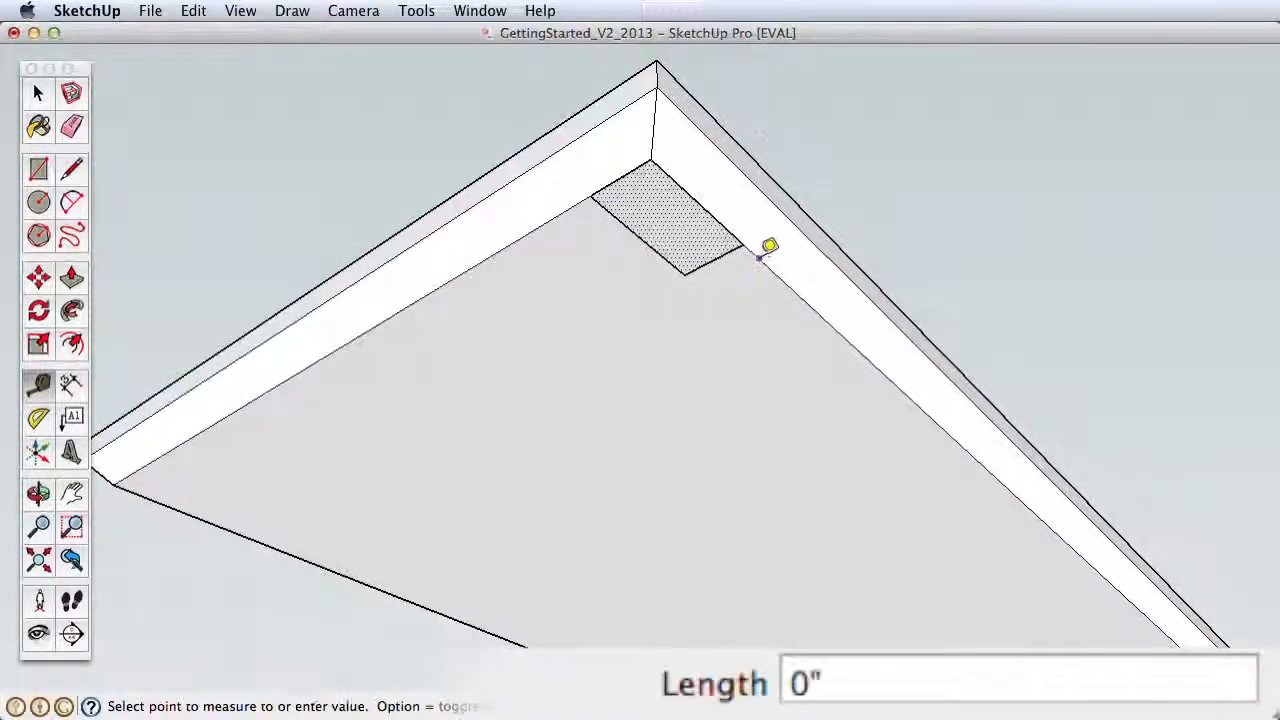
pyautogui.click(527, 234)
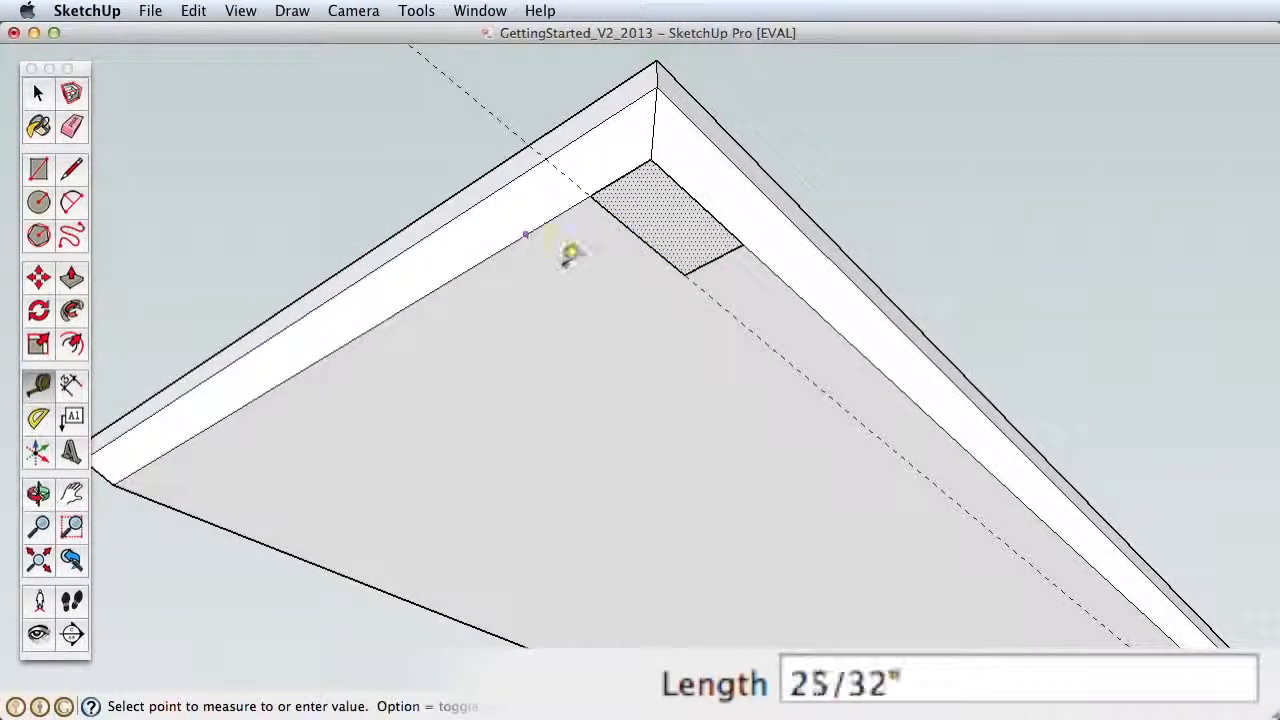
pyautogui.press('Return')
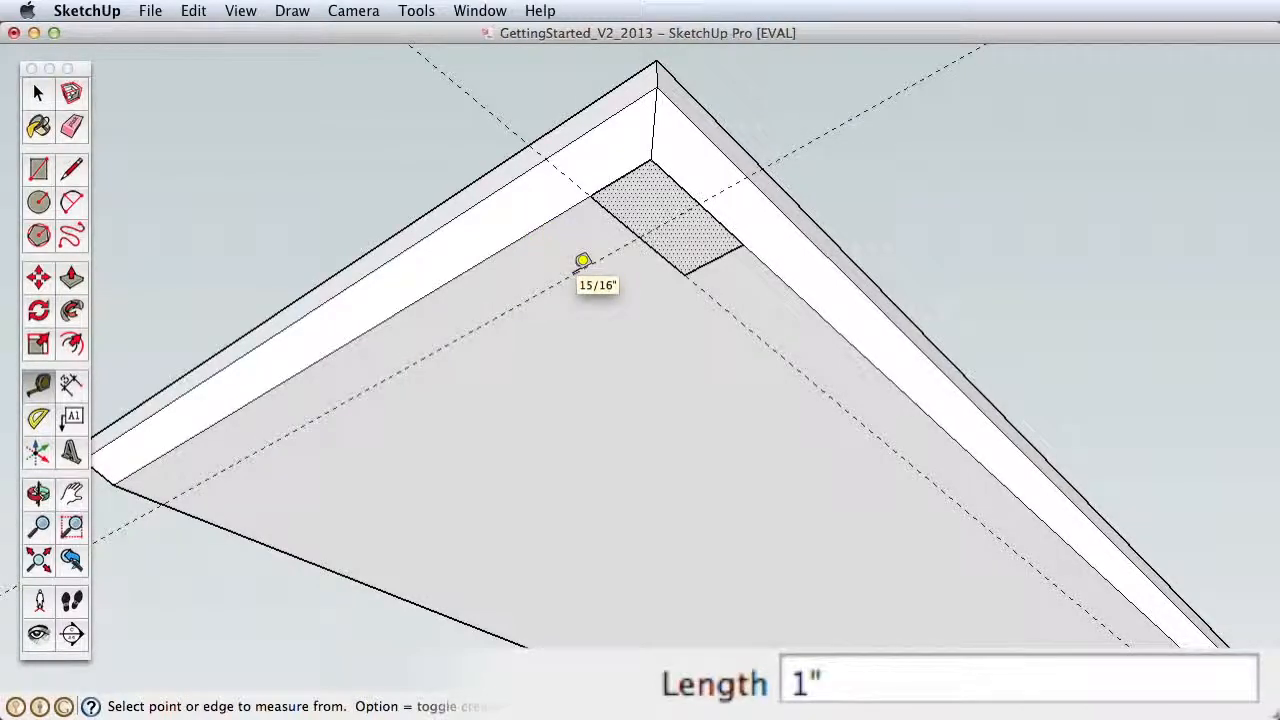
# Step: Move the small rectangle by its outer corner to the intersection of the two guide lines
pyautogui.click(38, 93)
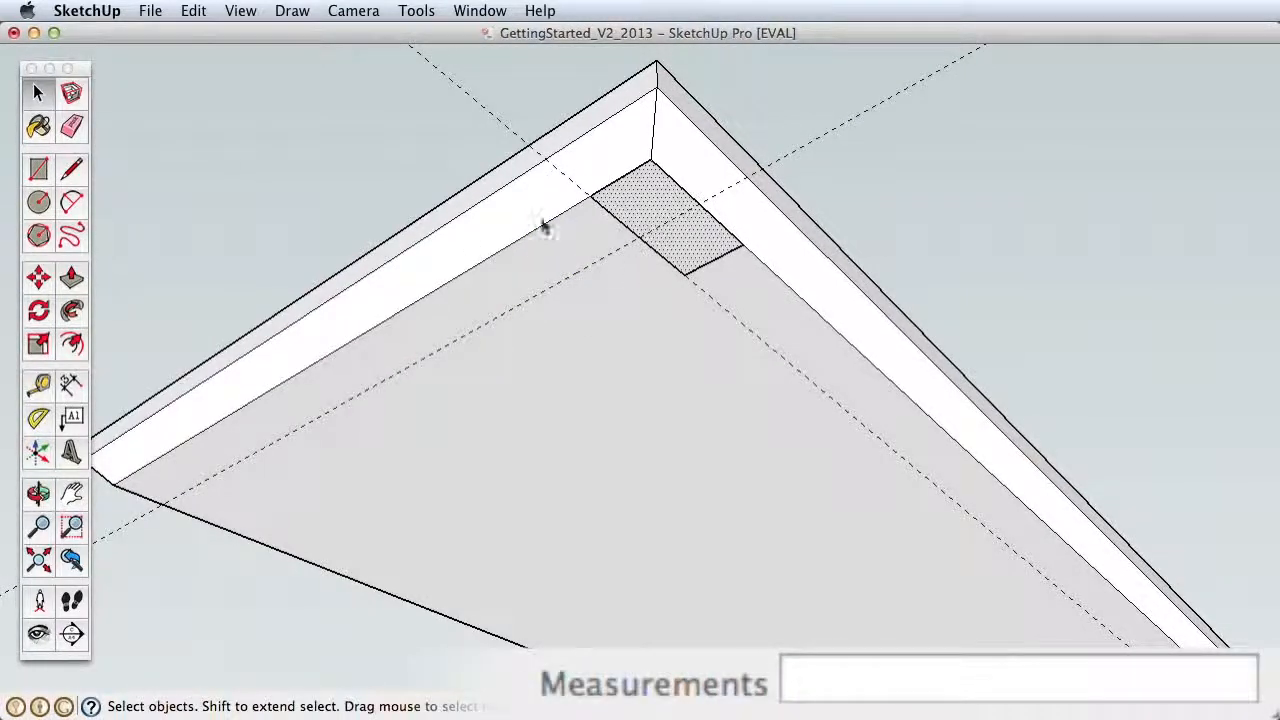
pyautogui.click(38, 279)
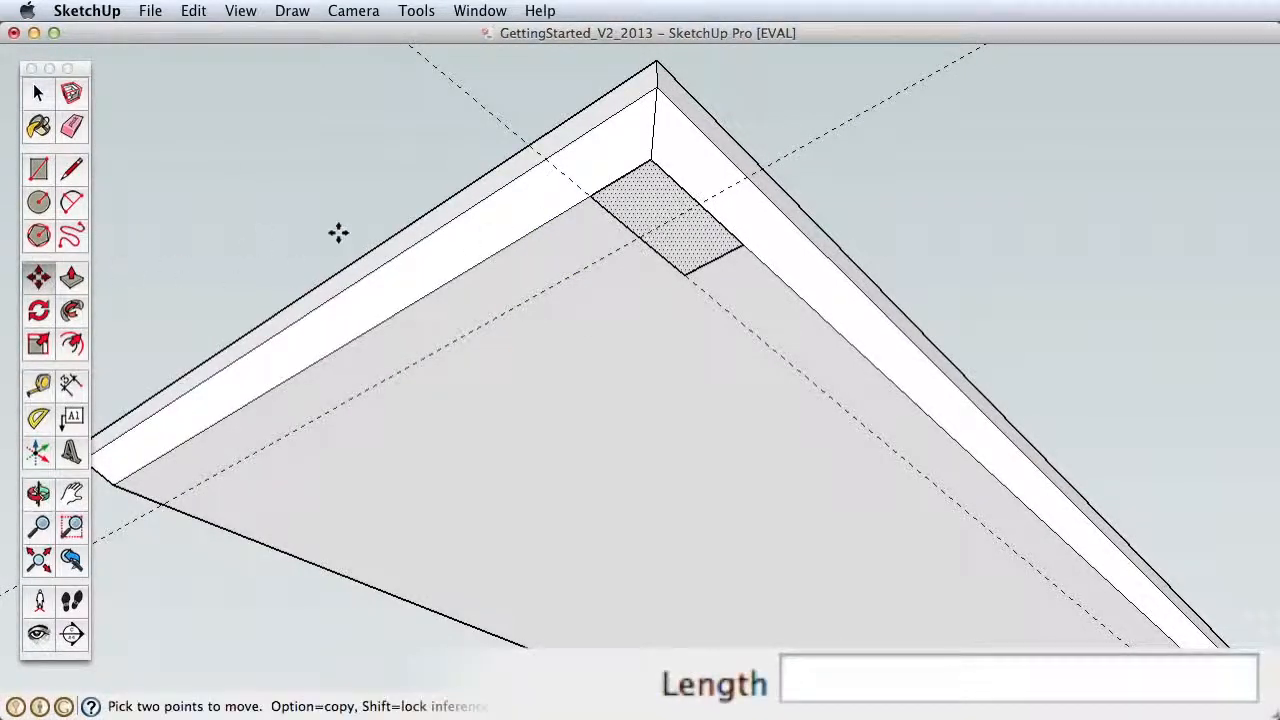
pyautogui.click(652, 160)
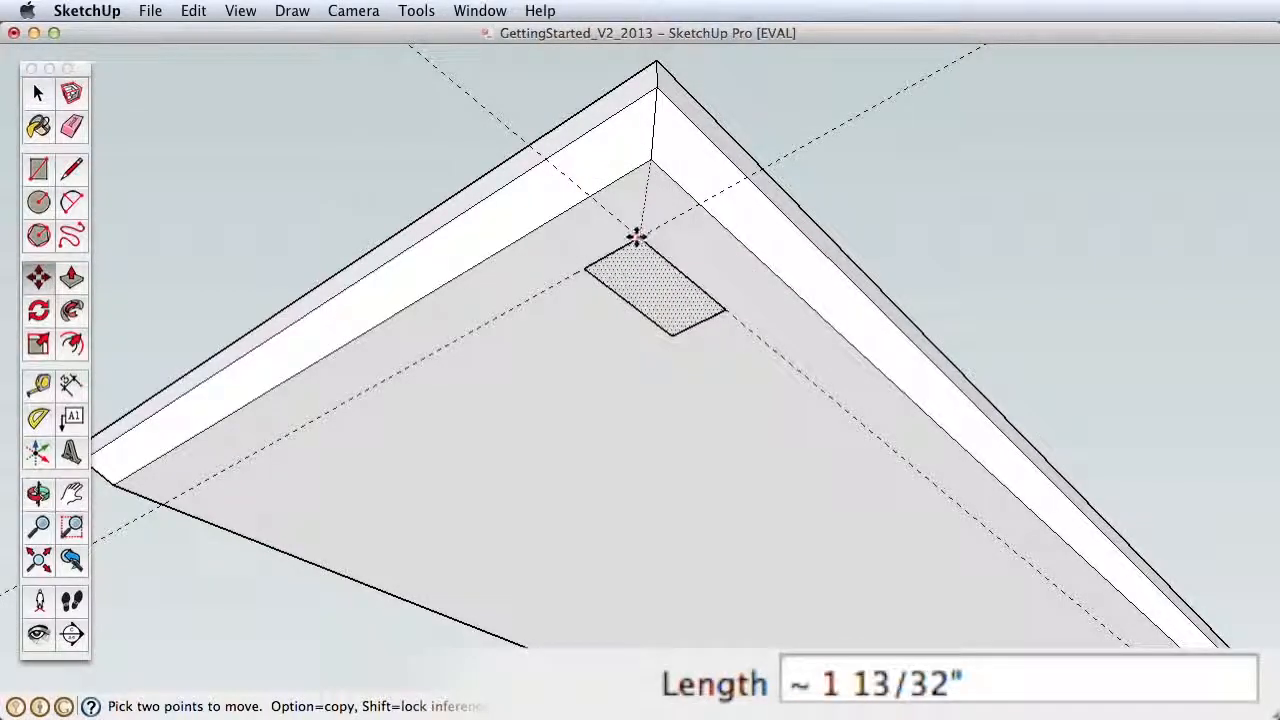
# Step: Push/Pull the small rectangle 37" downward from the slab's underside to form the table leg
pyautogui.press('z')
pyautogui.moveTo(651, 306); pyautogui.dragTo(612, 324)
pyautogui.press('h')
pyautogui.click(71, 279)
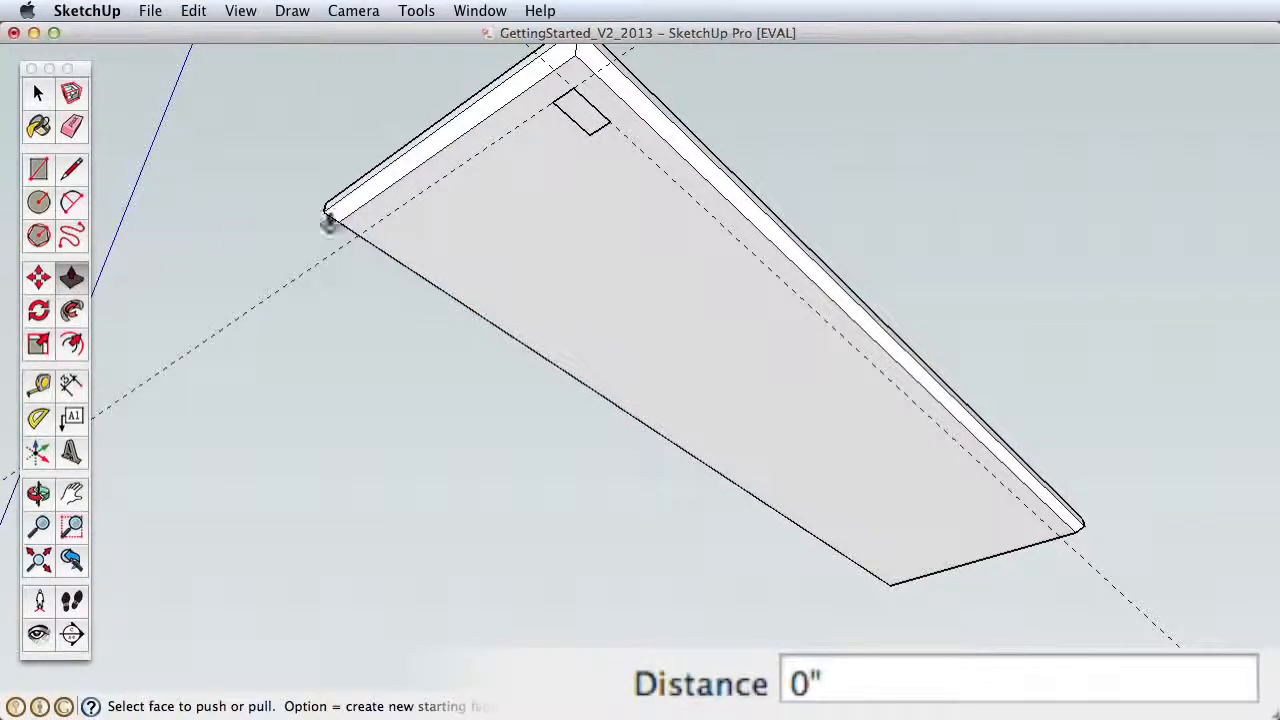
pyautogui.click(577, 122)
pyautogui.write('3')
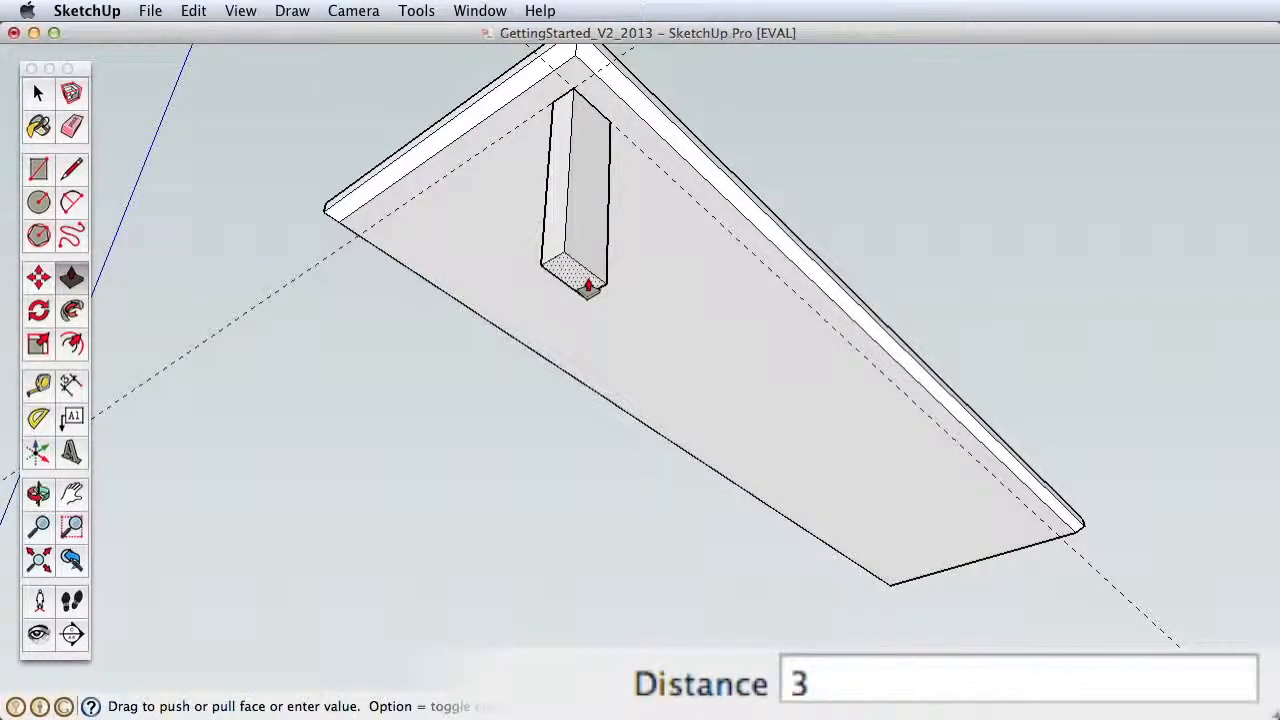
pyautogui.write('7')
pyautogui.press('Return')
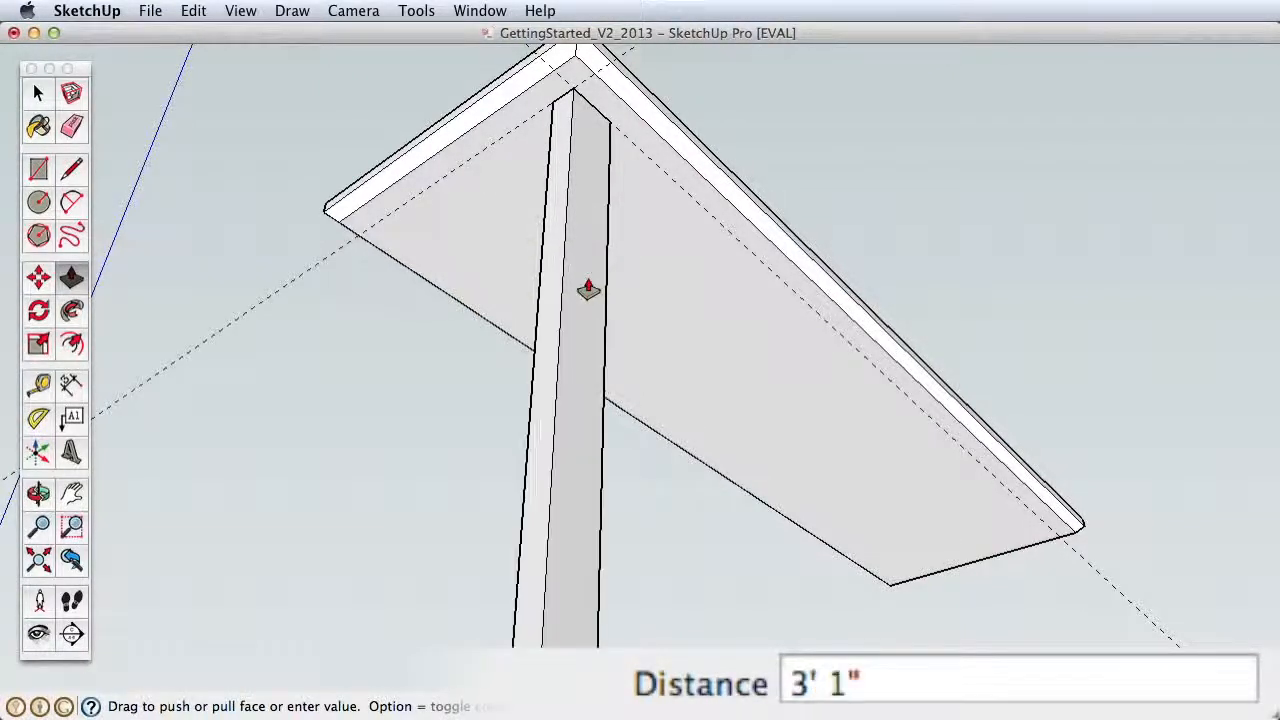
# Step: Select all of the leg's geometry and make it a component named "table leg"
pyautogui.press('z')
pyautogui.moveTo(643, 263); pyautogui.dragTo(650, 425)
pyautogui.moveTo(650, 425); pyautogui.dragTo(590, 354, button='middle')
pyautogui.press('space')
pyautogui.doubleClick(591, 313)
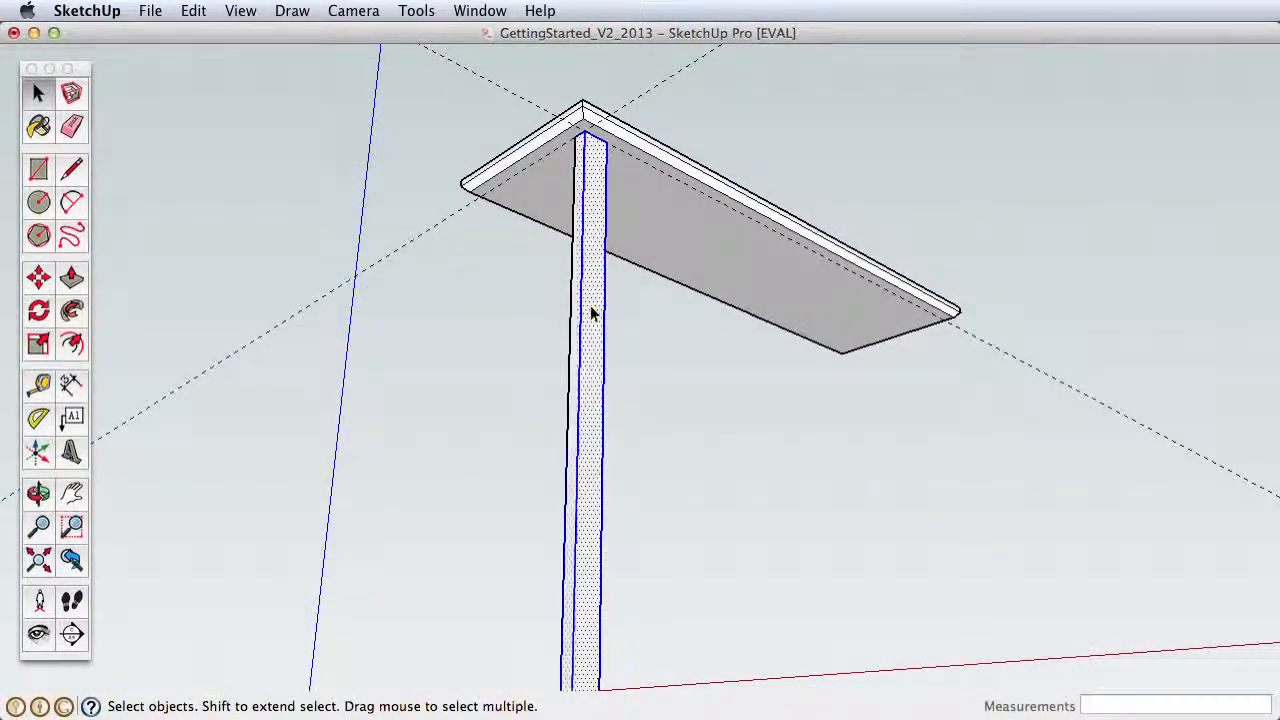
pyautogui.rightClick(591, 210)
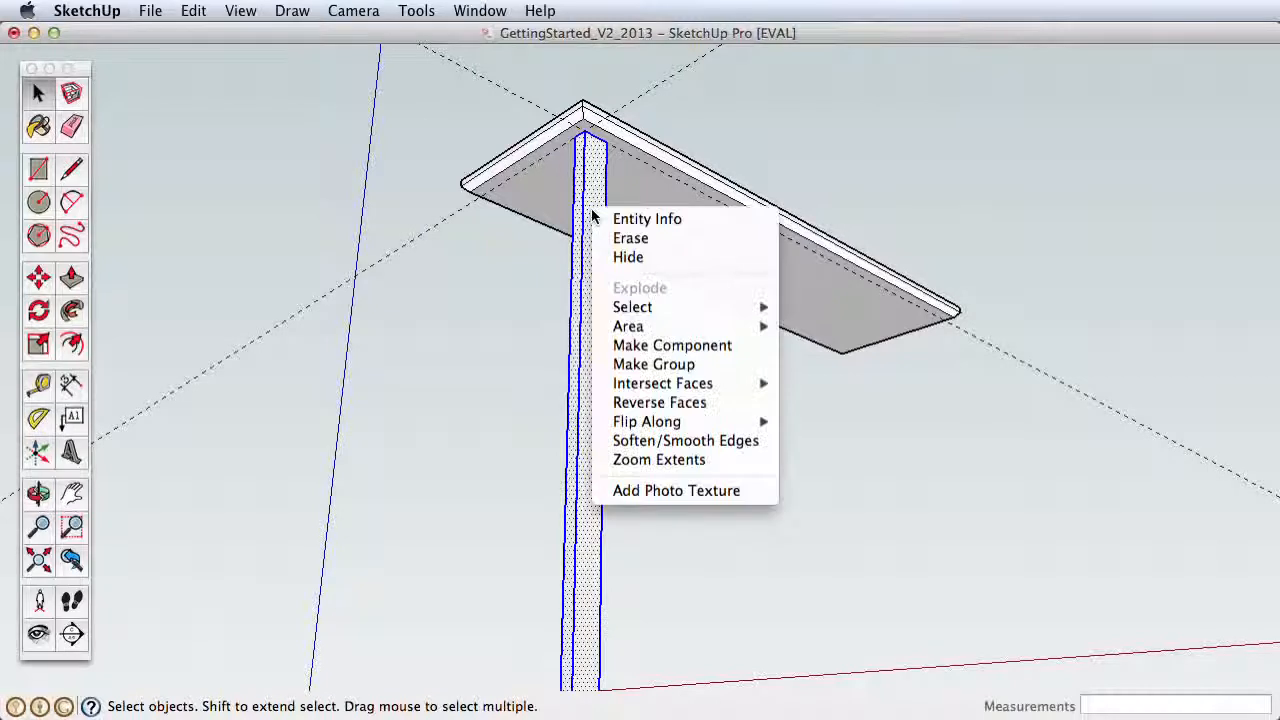
pyautogui.click(722, 346)
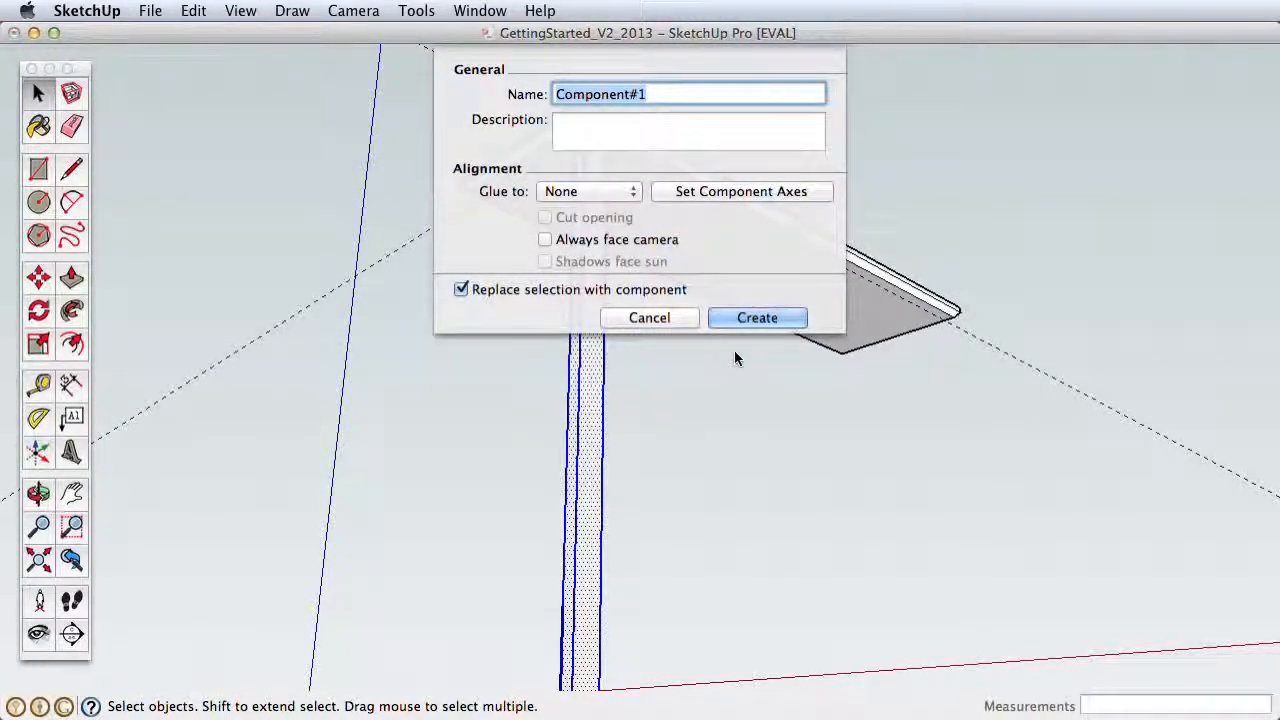
pyautogui.write('table leg')
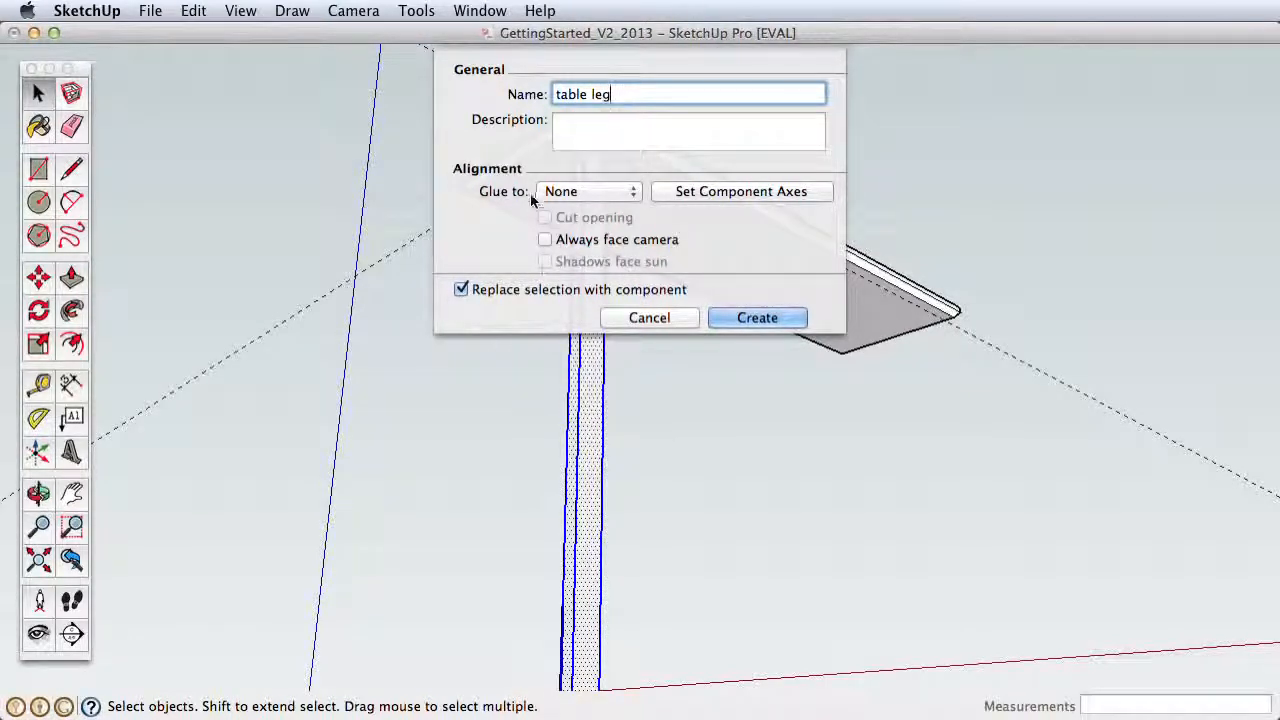
pyautogui.click(745, 319)
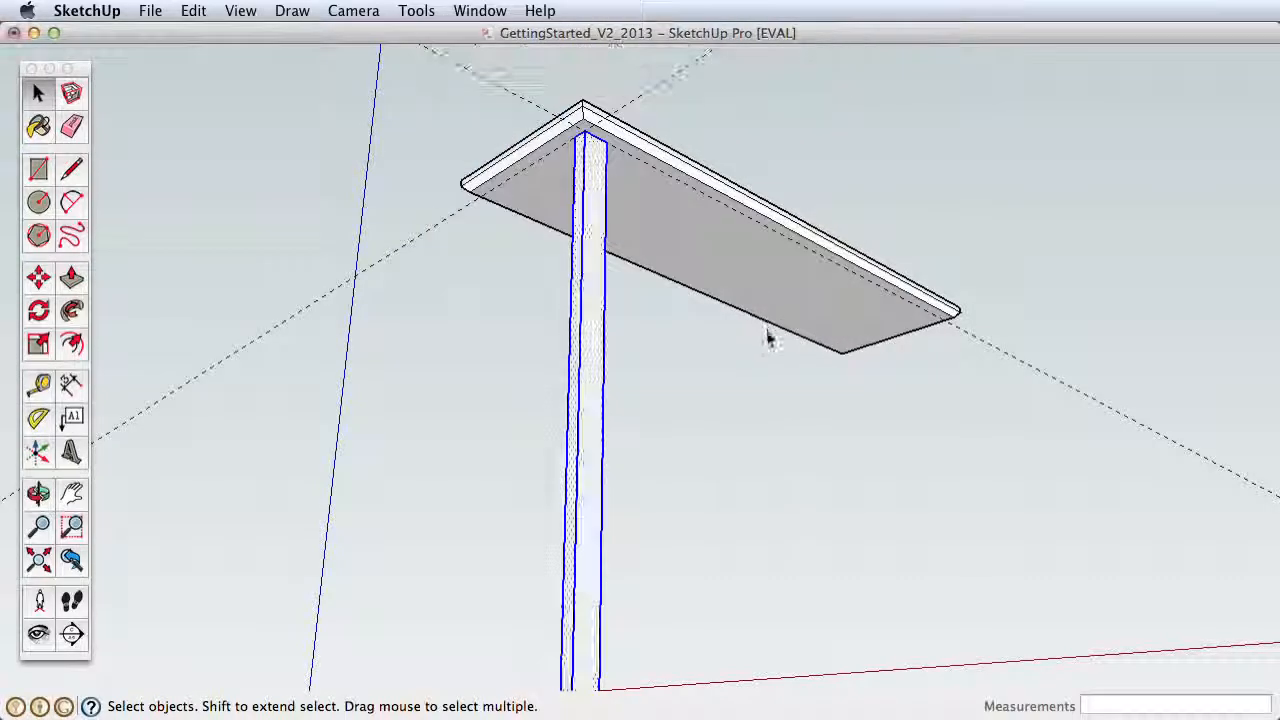
# Step: View the table from above and select the tabletop group and the leg component in turn to compare them
pyautogui.scroll(-5, 694, 374)
pyautogui.moveTo(683, 449); pyautogui.dragTo(586, 480, button='middle')
pyautogui.scroll(3, 571, 480)
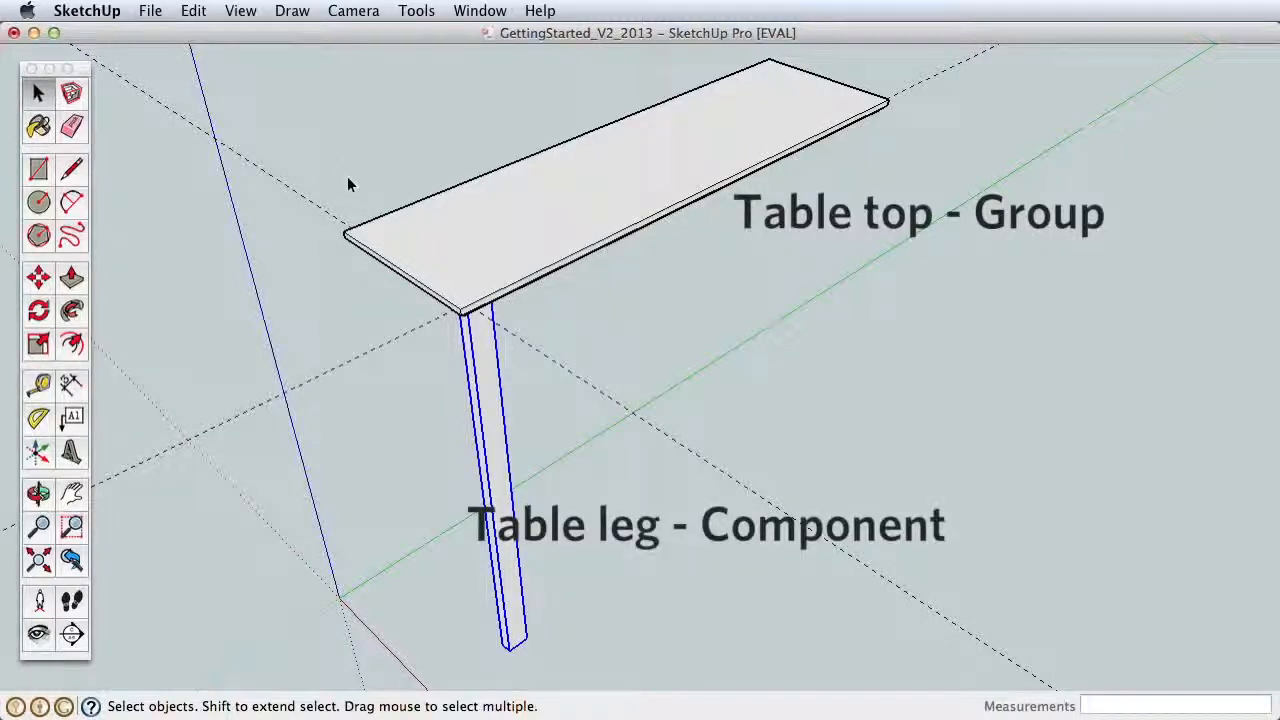
pyautogui.click(489, 282)
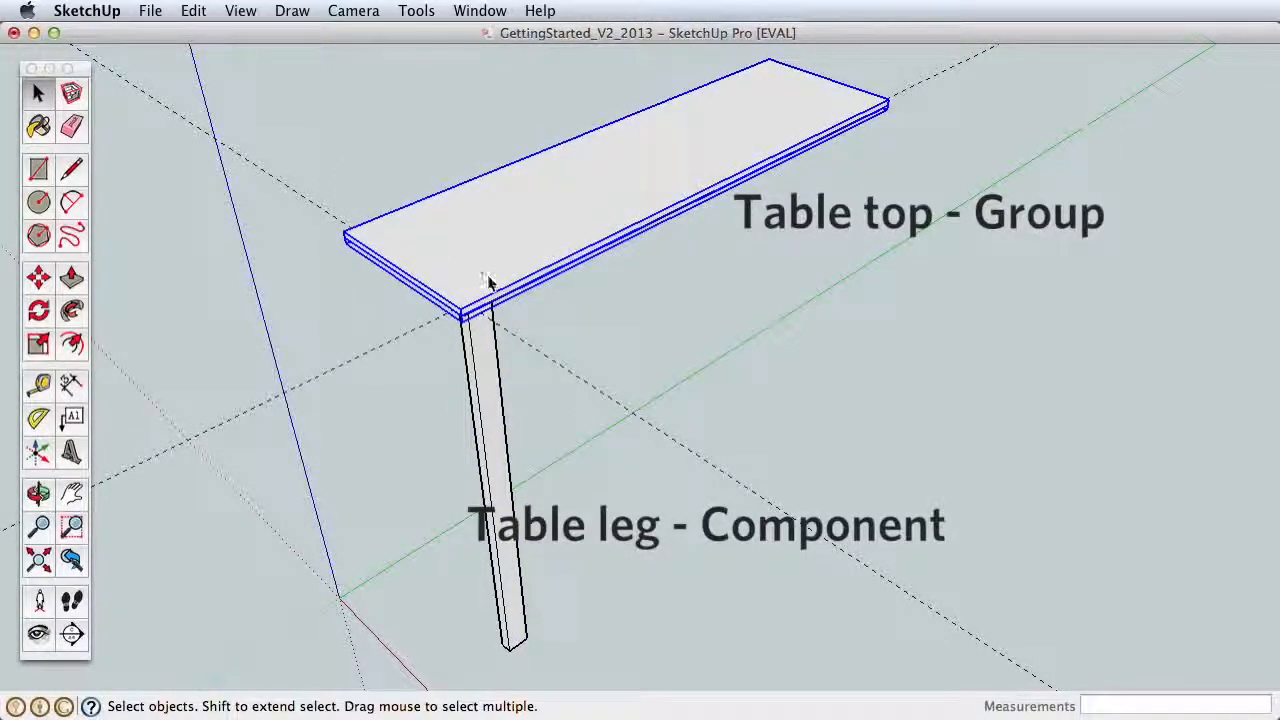
pyautogui.click(479, 360)
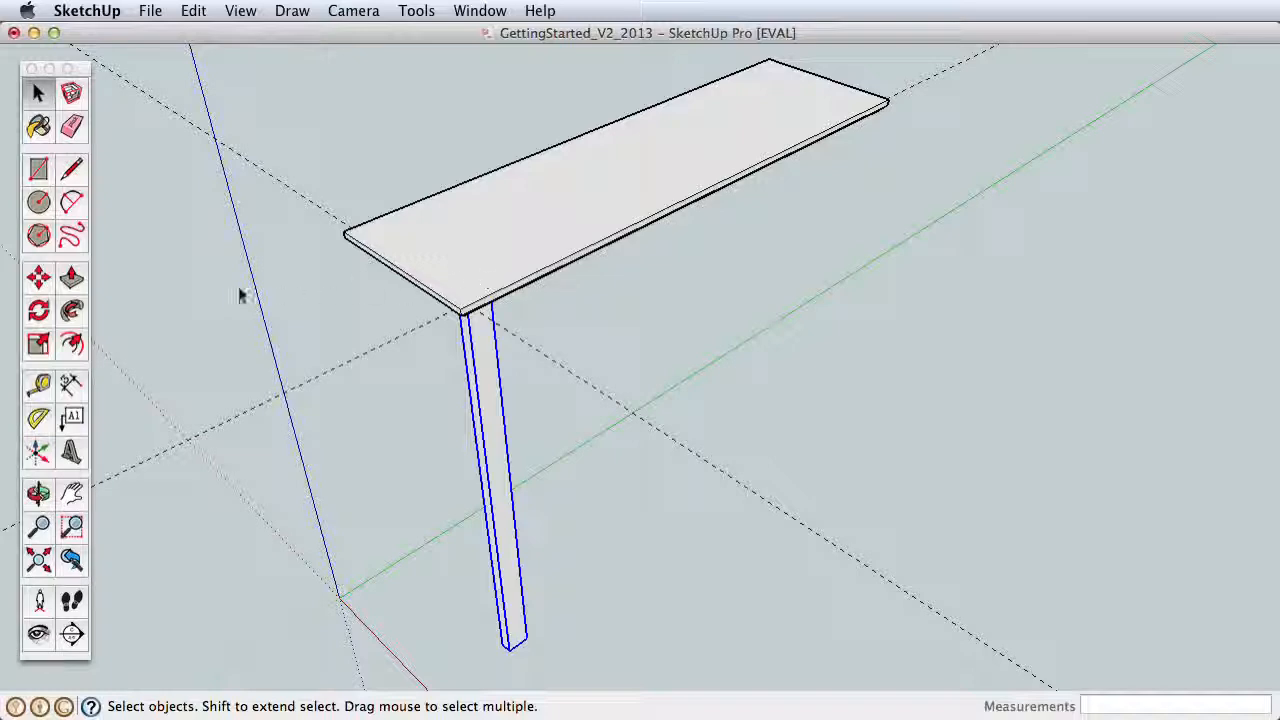
# Step: Try to move the tabletop group off the leg and rotate it by about 71 degrees
pyautogui.click(378, 248)
pyautogui.click(38, 278)
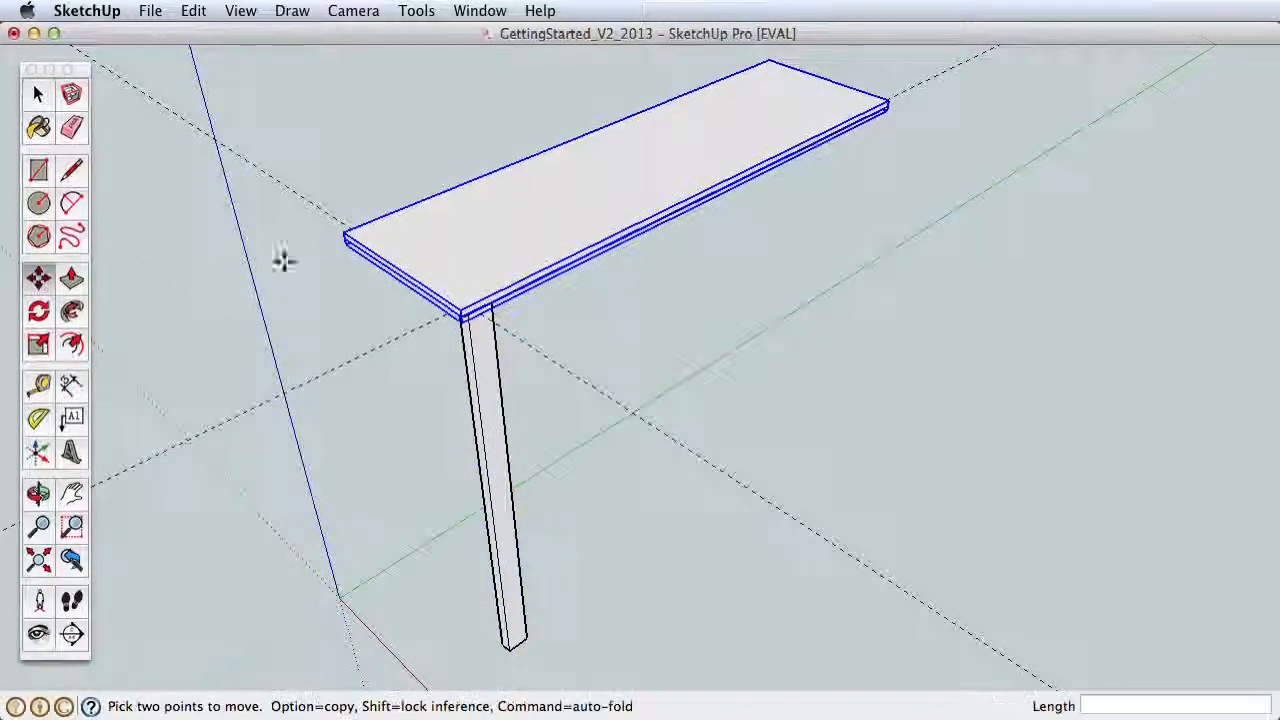
pyautogui.click(421, 243)
pyautogui.click(594, 357)
pyautogui.click(612, 339)
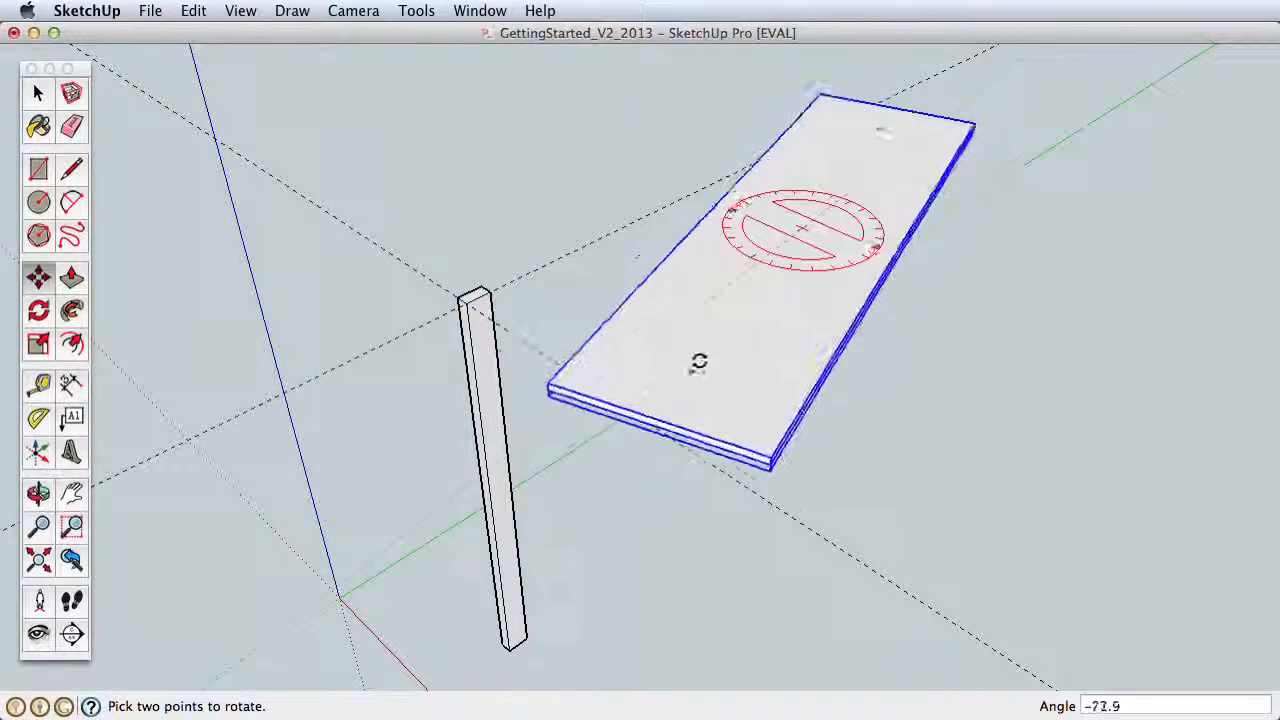
pyautogui.click(700, 362)
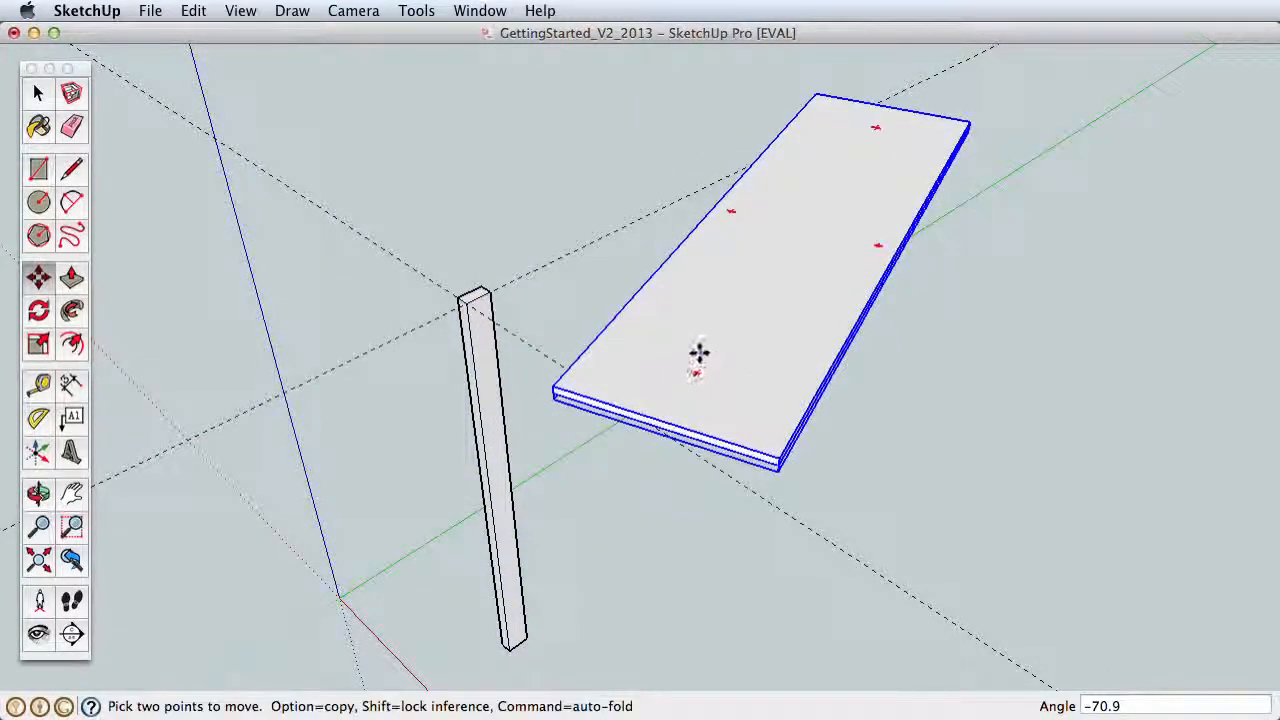
# Step: Undo the tabletop group's rotation and move
pyautogui.click(193, 11)
pyautogui.click(220, 34)
pyautogui.click(193, 11)
pyautogui.click(220, 34)
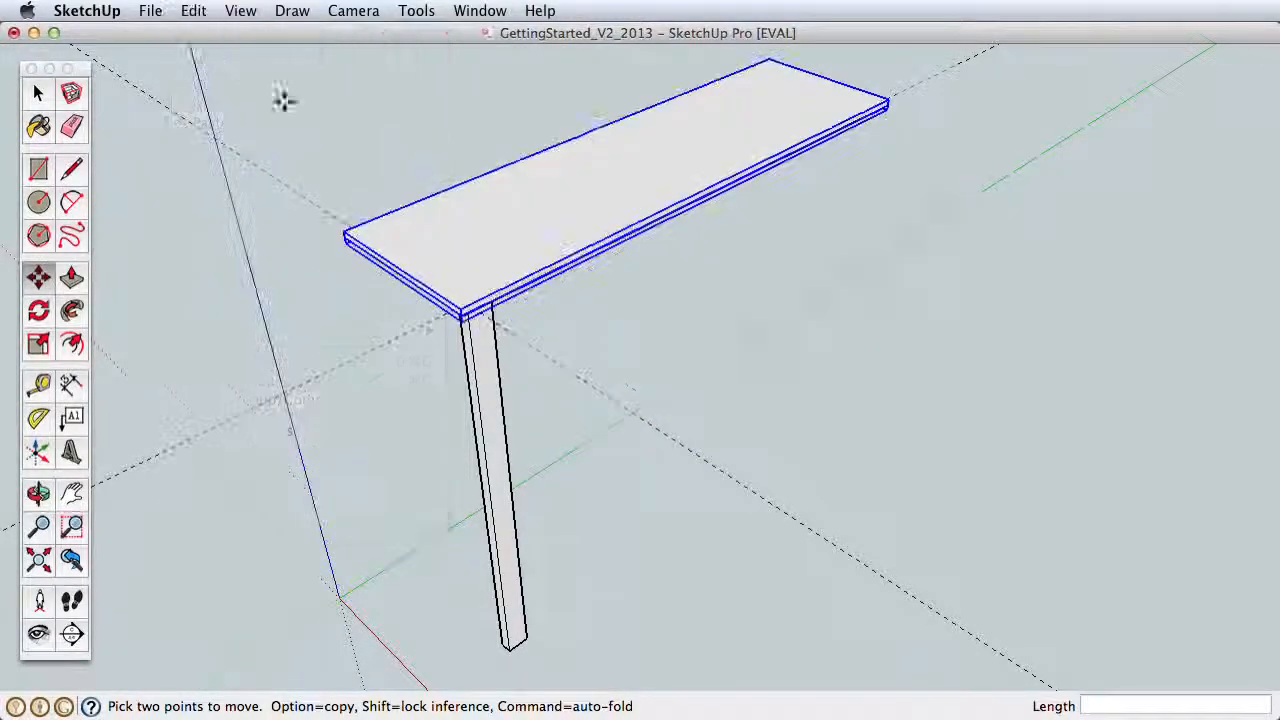
# Step: Deselect the tabletop group and try to use Push/Pull on its top face from outside the group
pyautogui.click(37, 93)
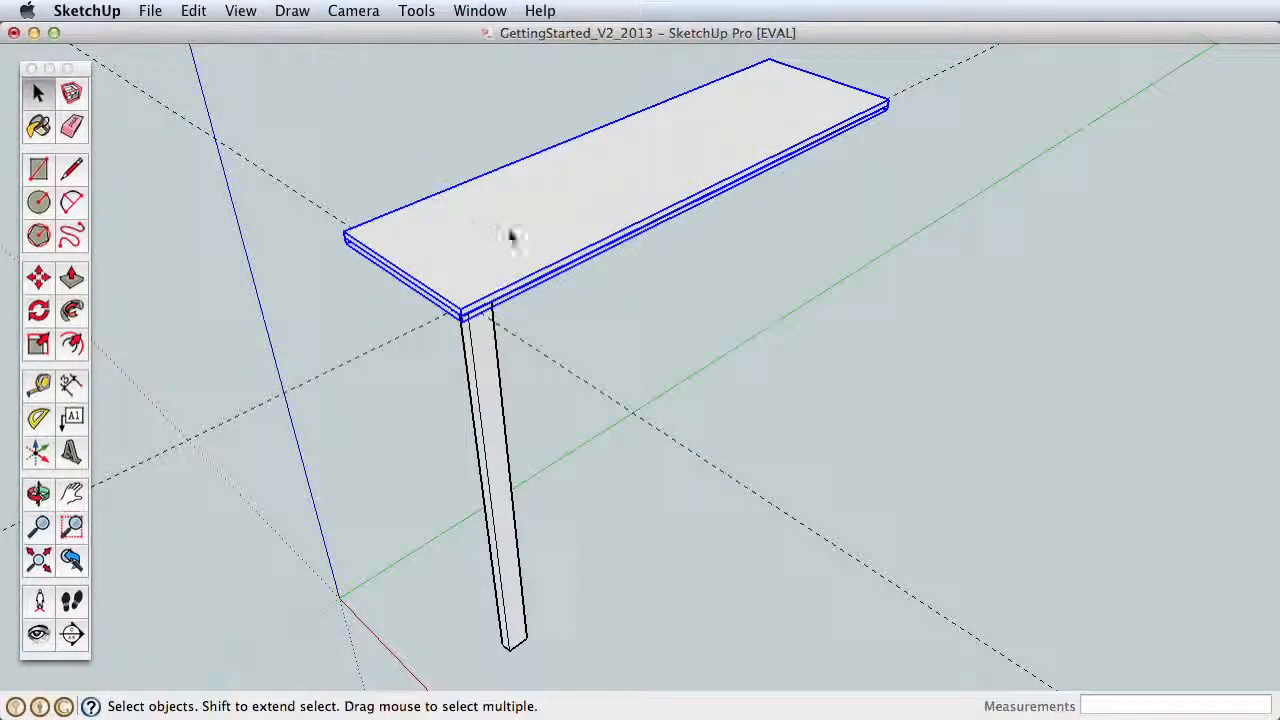
pyautogui.click(408, 190)
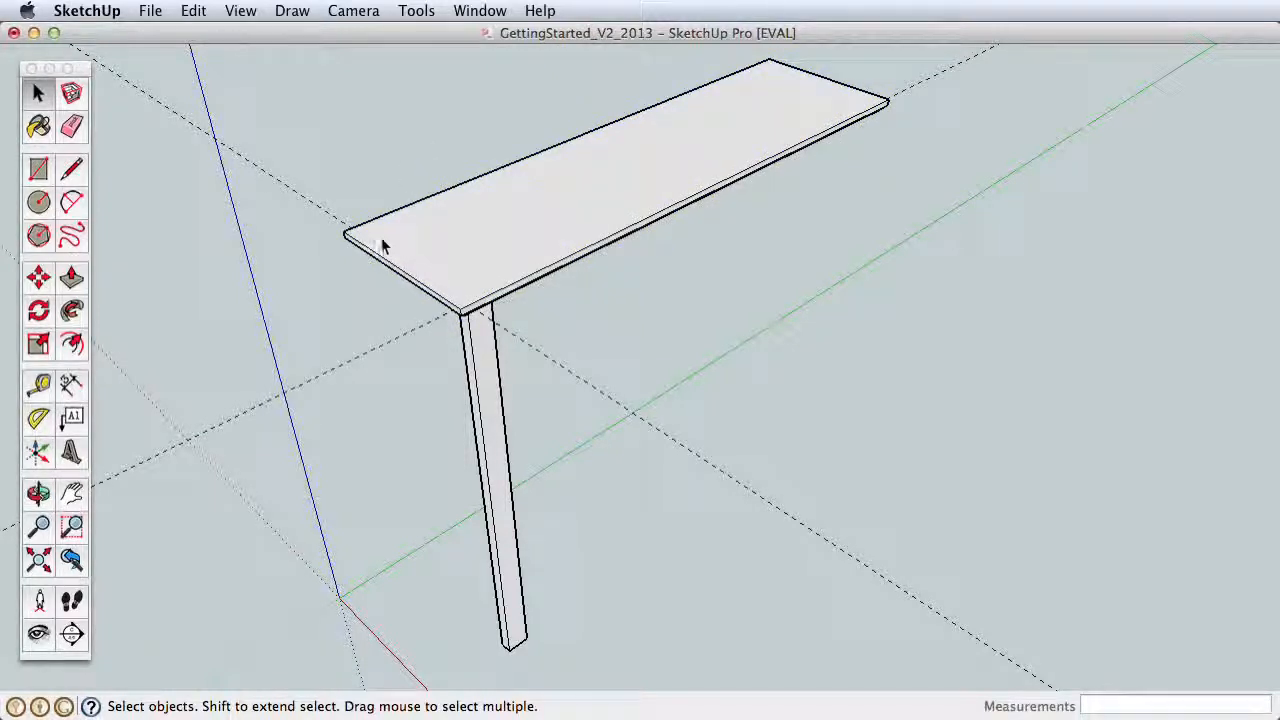
pyautogui.click(71, 277)
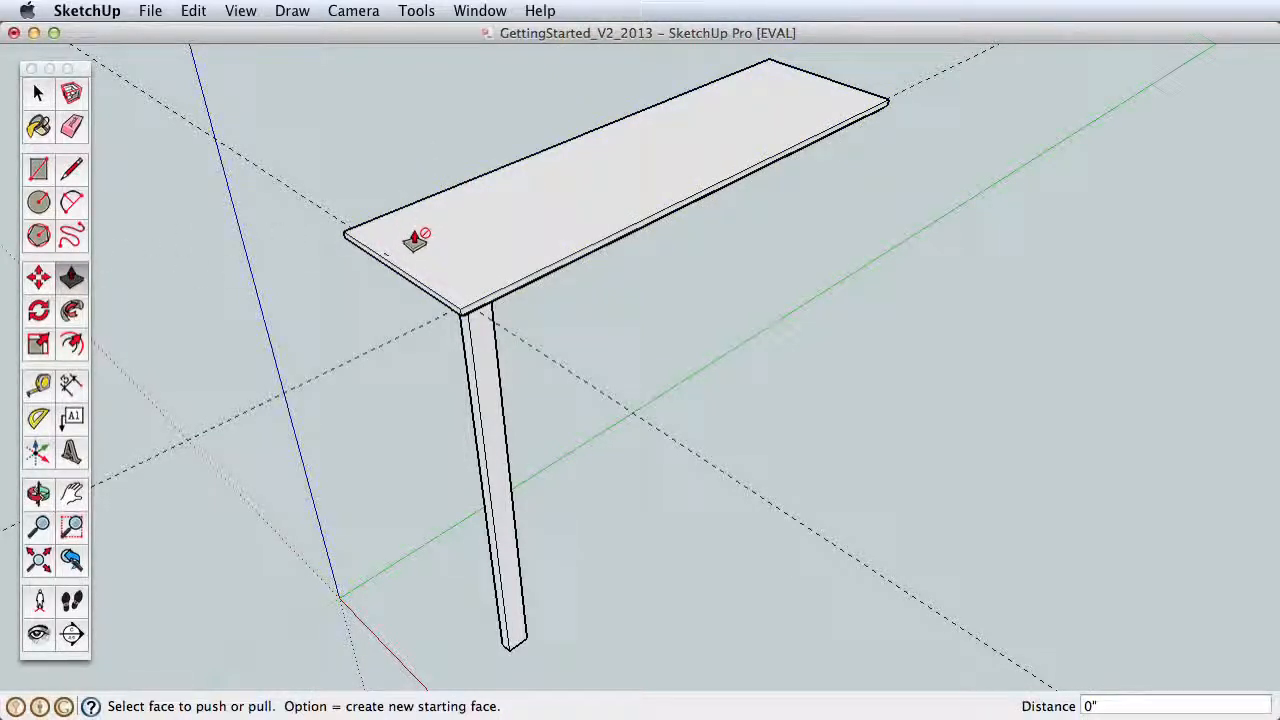
pyautogui.click(37, 93)
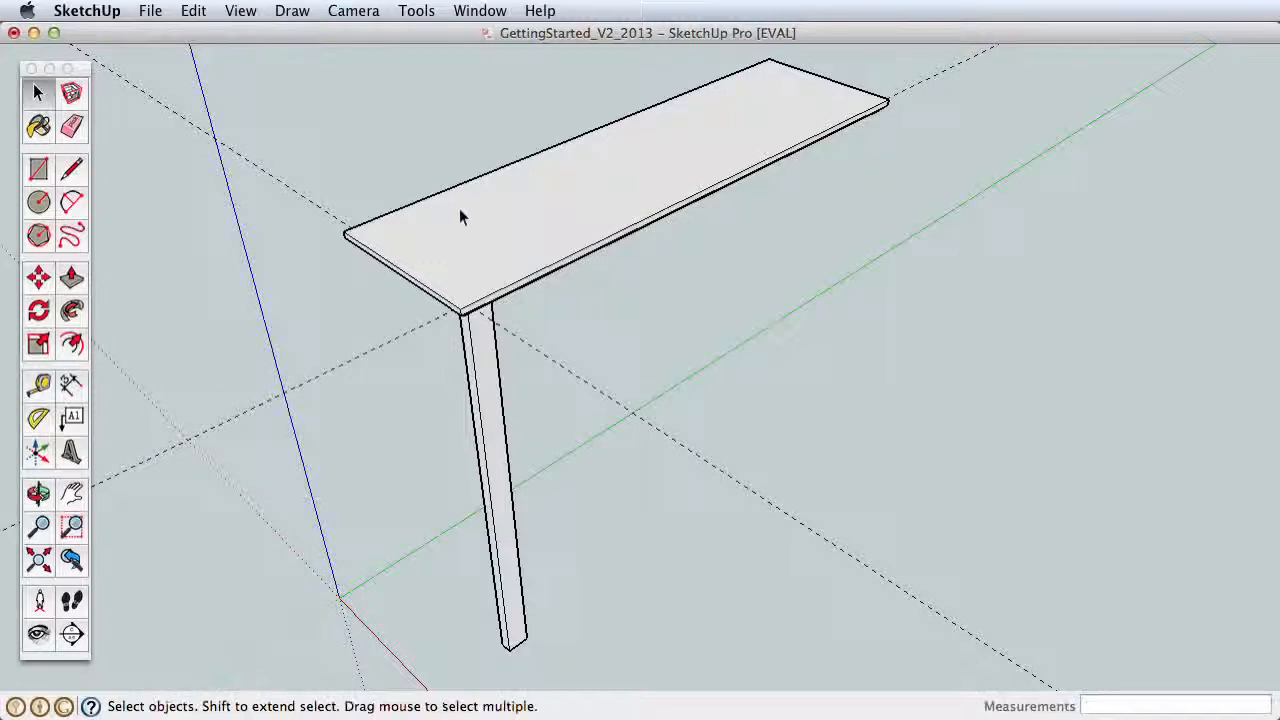
# Step: Open the tabletop group and the leg component for editing in turn, closing each one again
pyautogui.click(490, 241)
pyautogui.doubleClick(454, 234)
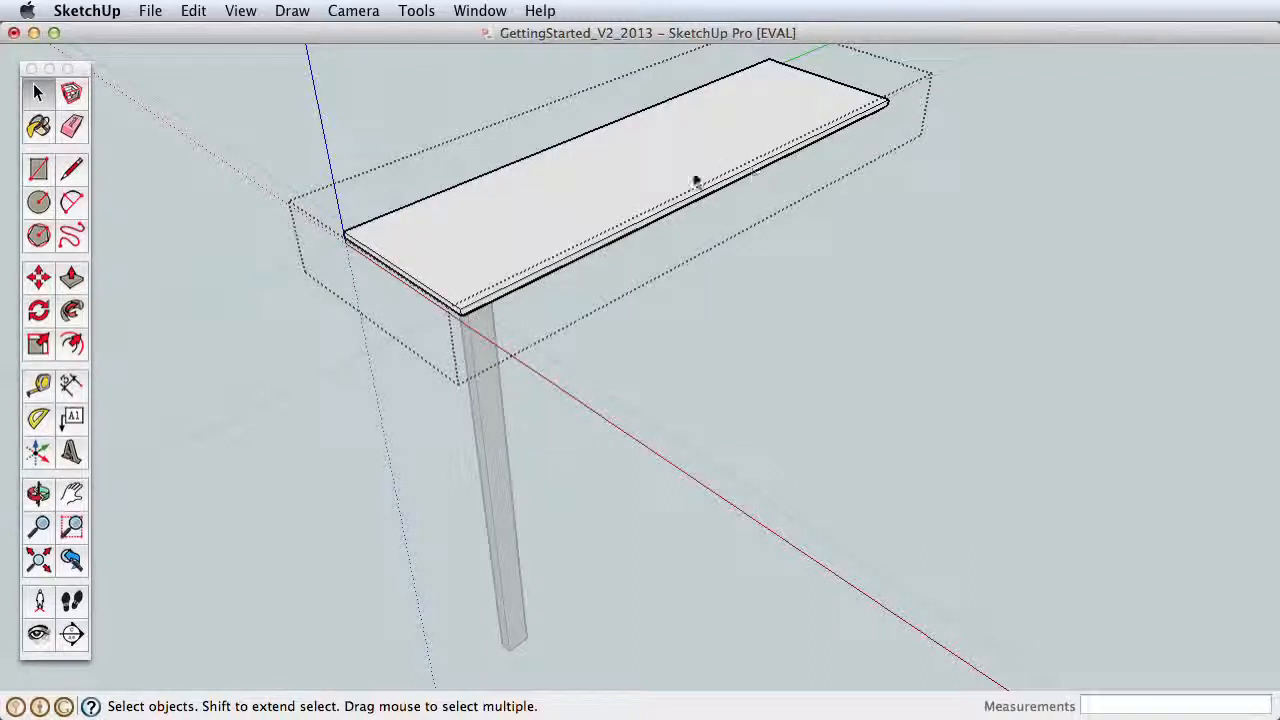
pyautogui.click(850, 286)
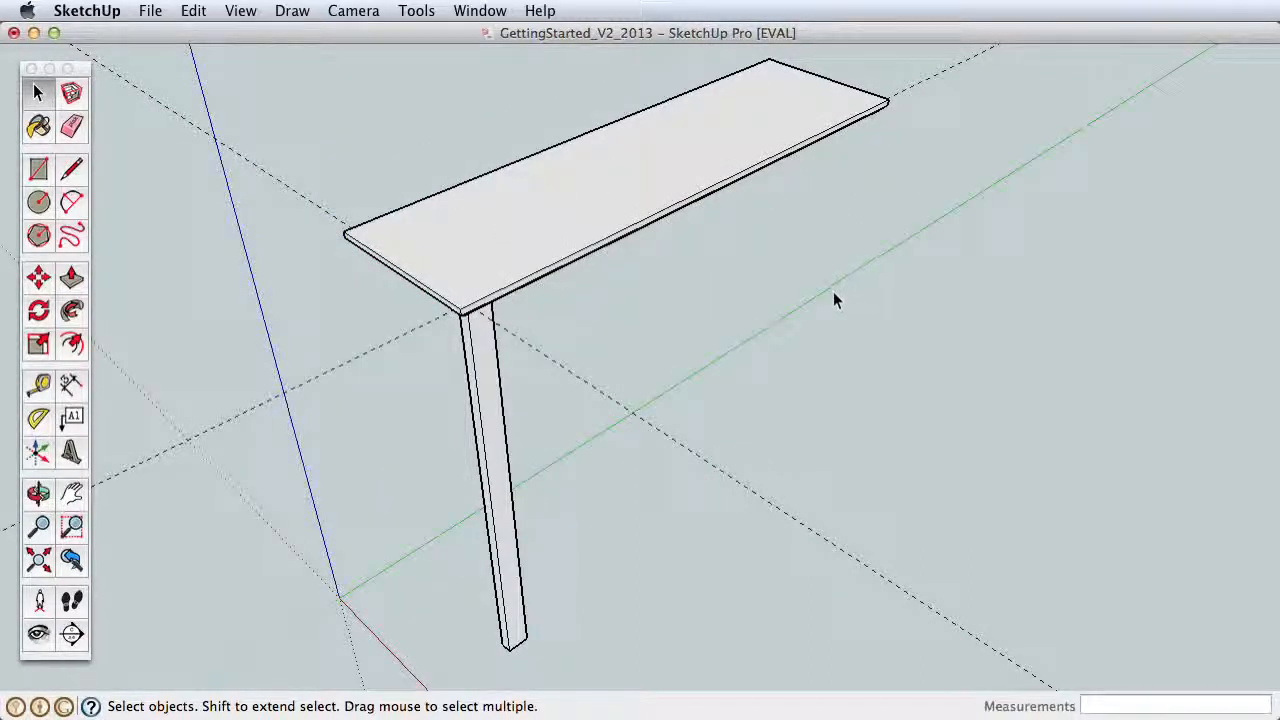
pyautogui.doubleClick(484, 372)
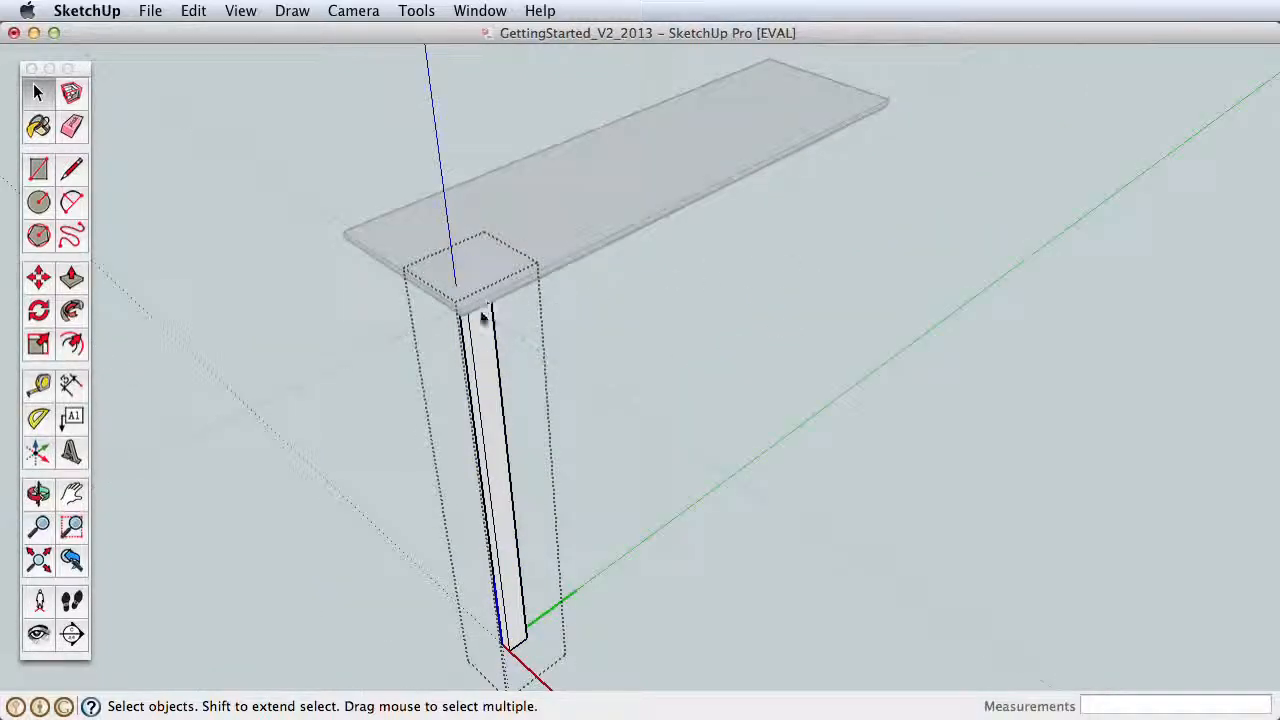
pyautogui.click(371, 397)
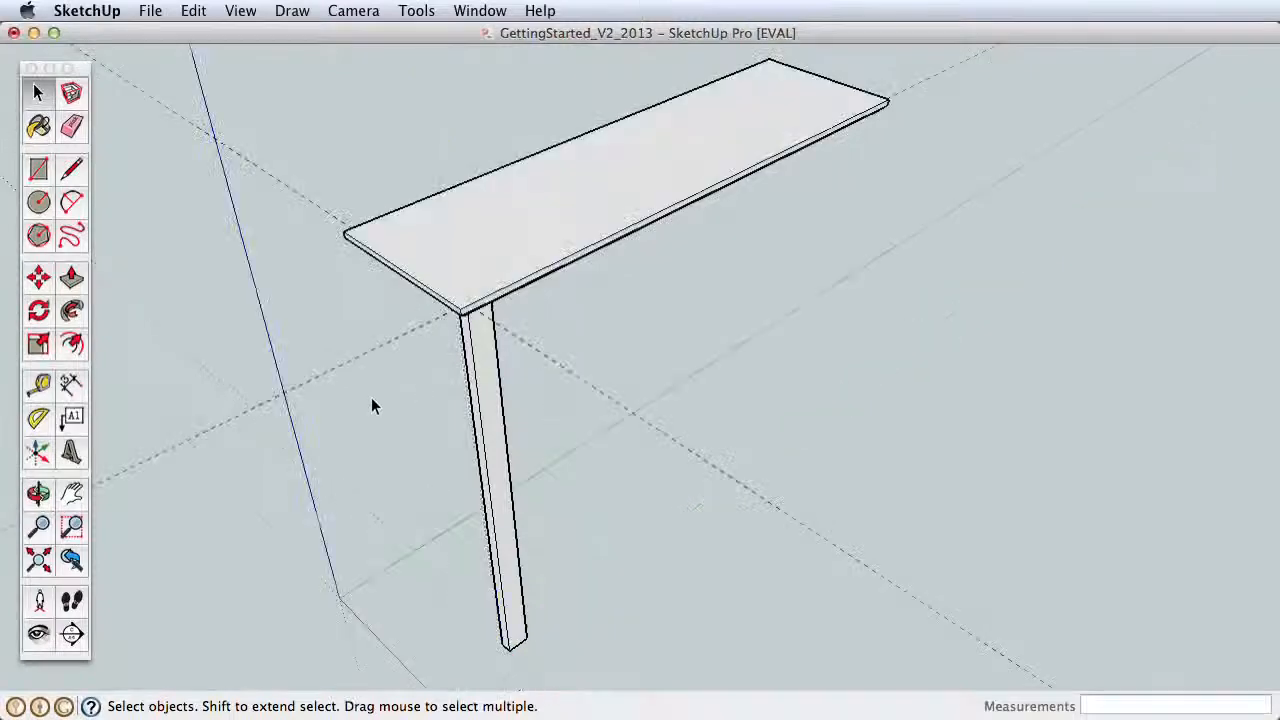
pyautogui.doubleClick(495, 363)
pyautogui.click(599, 338)
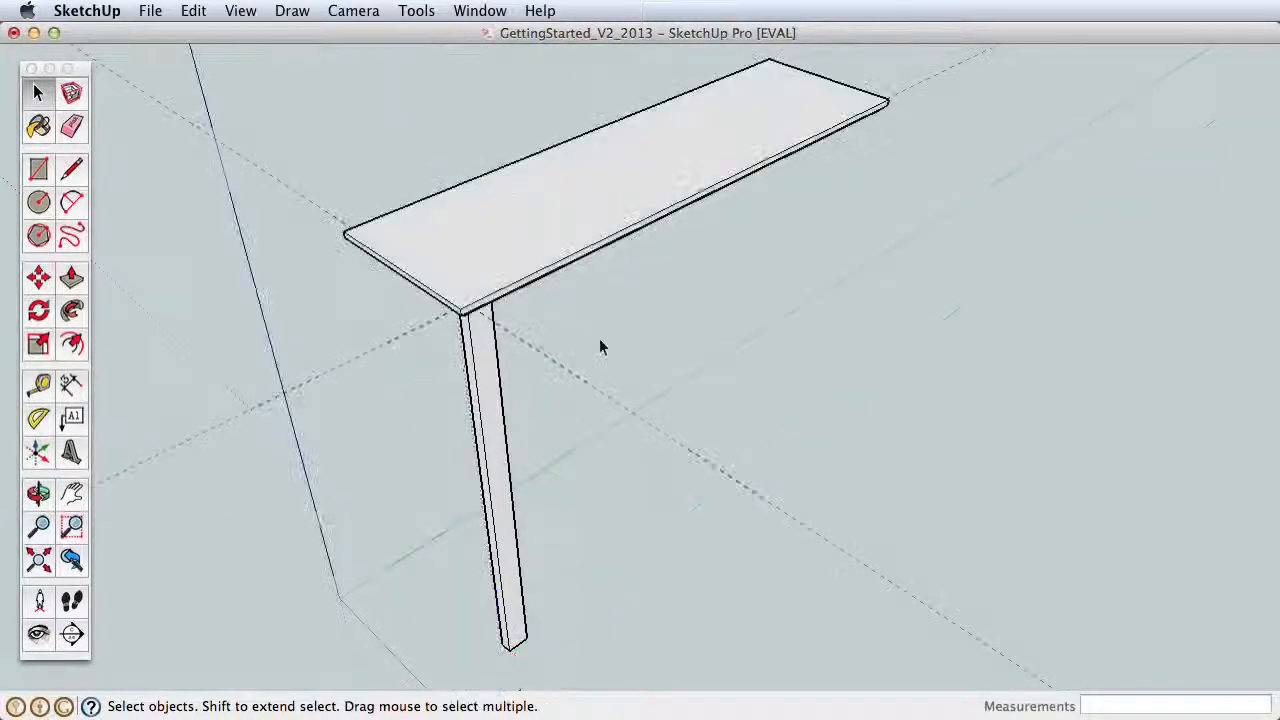
pyautogui.doubleClick(574, 228)
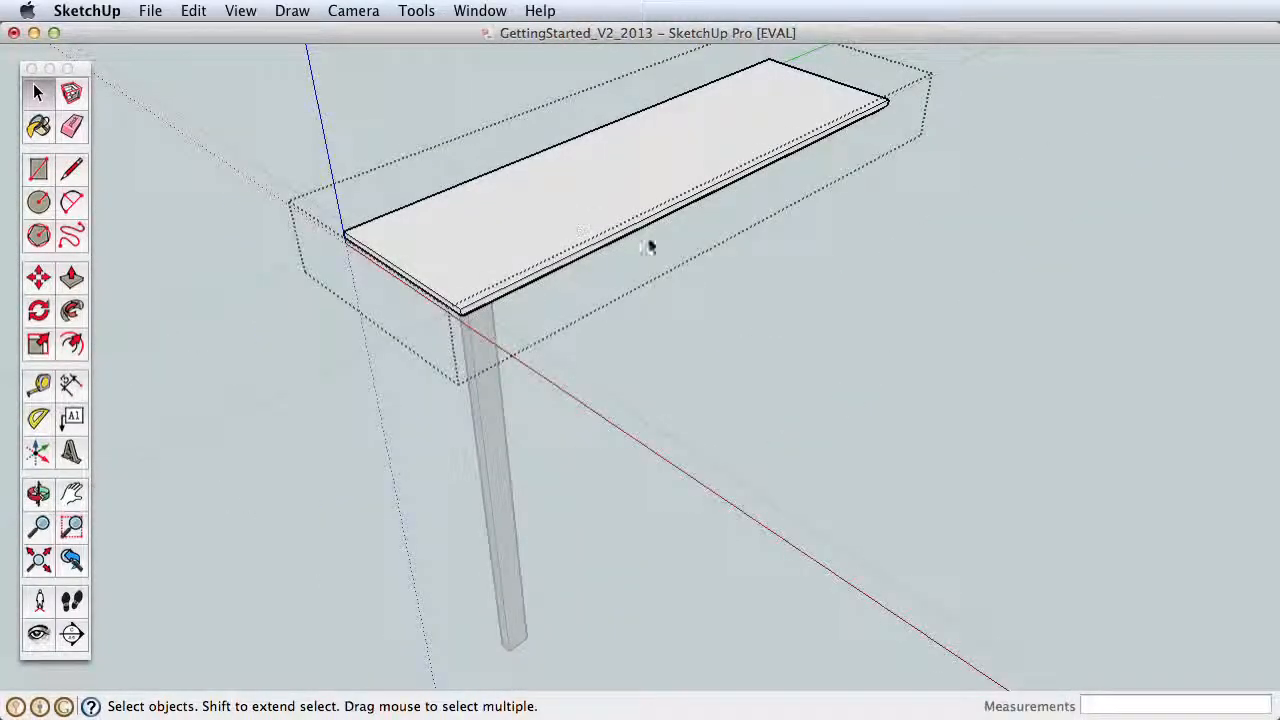
pyautogui.click(675, 275)
pyautogui.doubleClick(578, 218)
pyautogui.click(343, 305)
# Step: Open the tabletop group and draw a rectangle about 9 29/32" by 7 3/4" on its top face near the leg end
pyautogui.doubleClick(469, 243)
pyautogui.press('r')
pyautogui.click(416, 233)
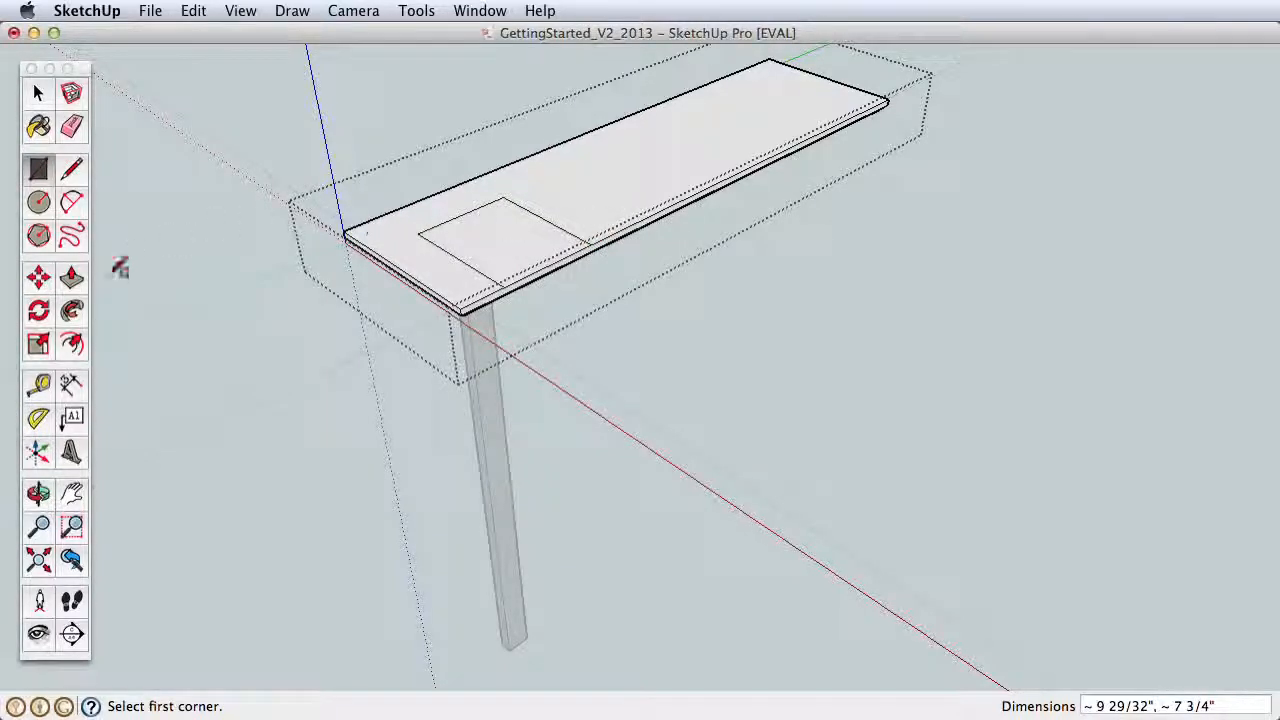
# Step: Raise the top face around the rectangle with Push/Pull, lengthen the resulting recess by about 1' 6 29/32", and close the group
pyautogui.click(72, 282)
pyautogui.moveTo(408, 263); pyautogui.dragTo(733, 135)
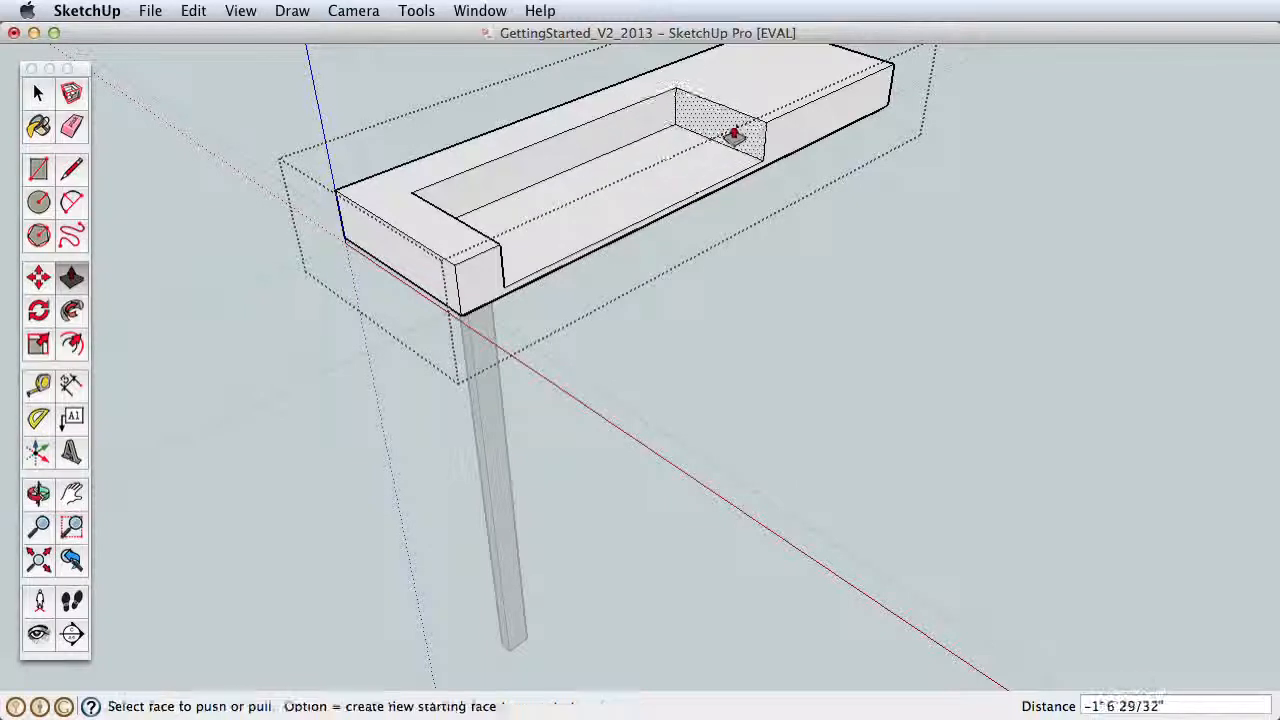
pyautogui.click(38, 92)
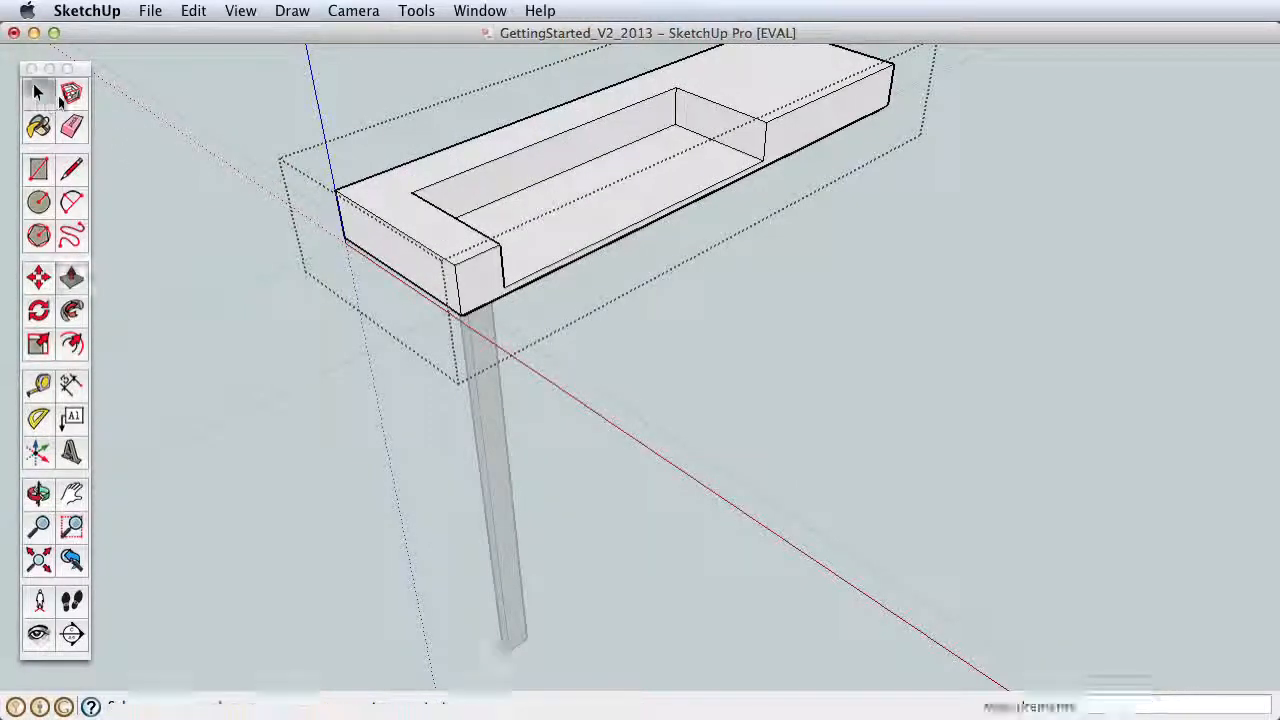
pyautogui.click(775, 279)
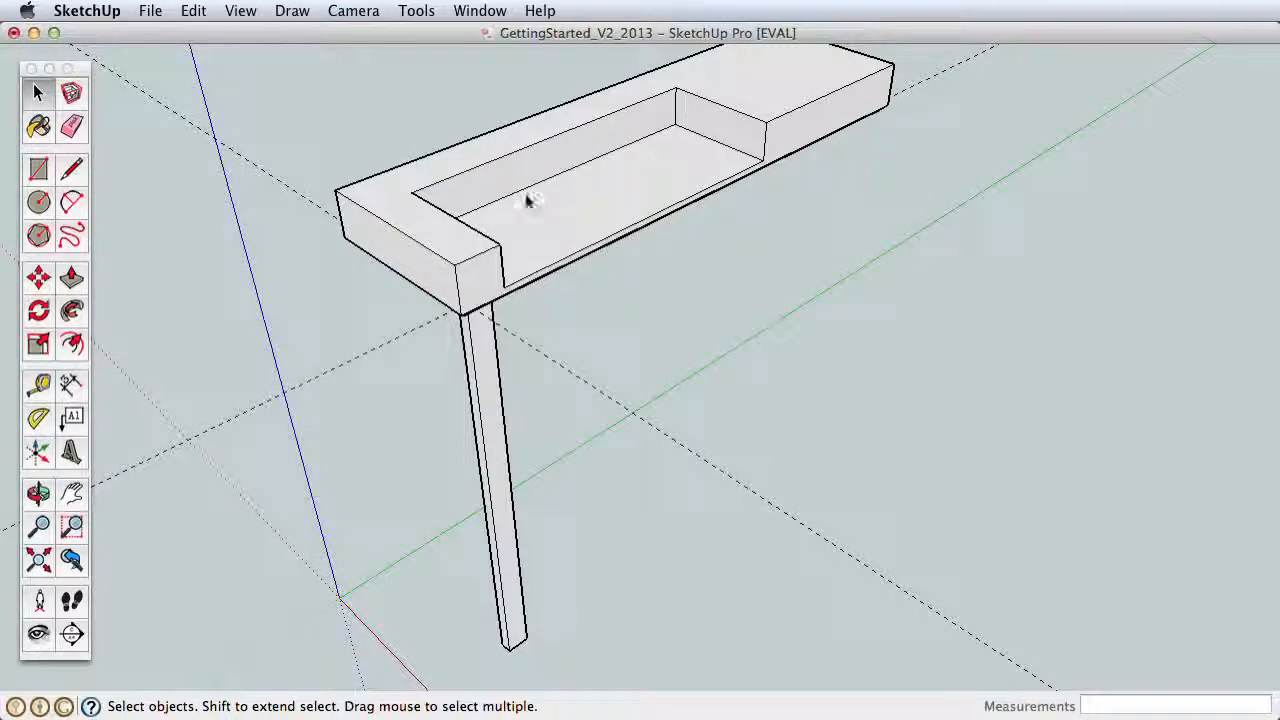
# Step: Undo the tabletop group's closing, Push/Pull edits, rectangle and opening, back to the plain tabletop
pyautogui.click(193, 10)
pyautogui.click(231, 34)
pyautogui.click(193, 10)
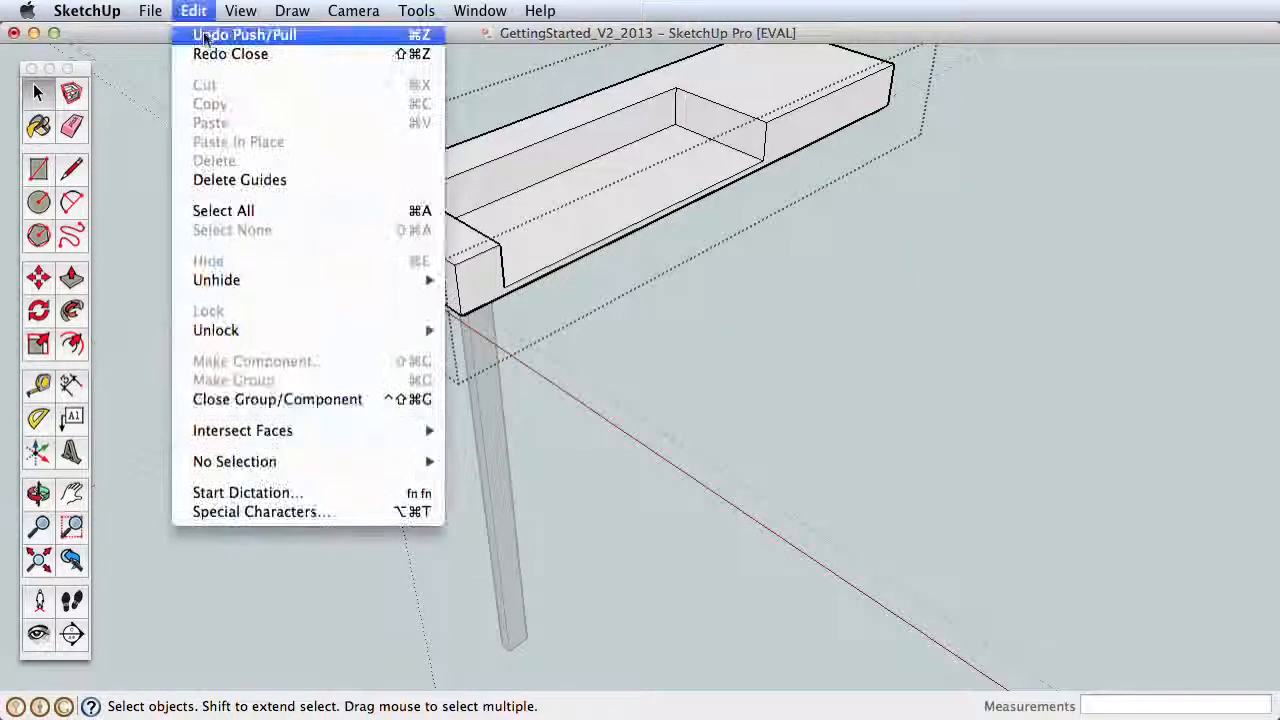
pyautogui.click(231, 34)
pyautogui.click(193, 10)
pyautogui.click(231, 34)
pyautogui.click(193, 10)
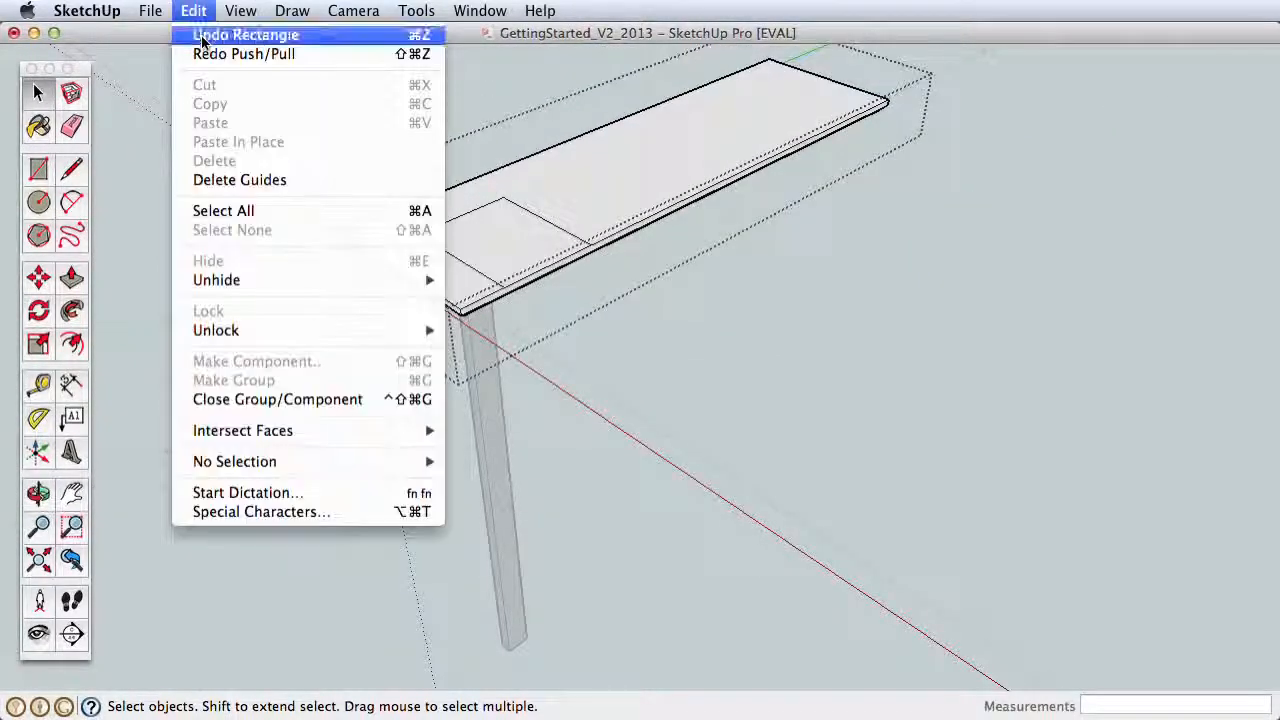
pyautogui.click(231, 34)
pyautogui.click(194, 11)
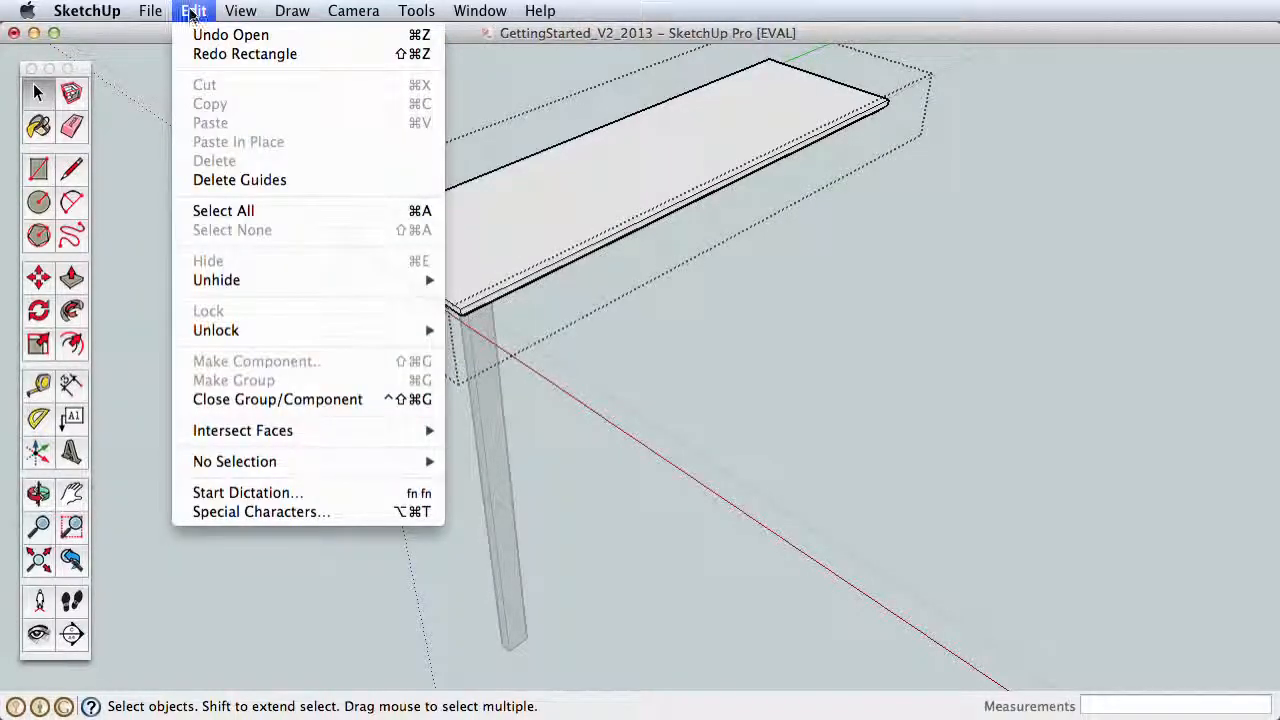
pyautogui.click(231, 34)
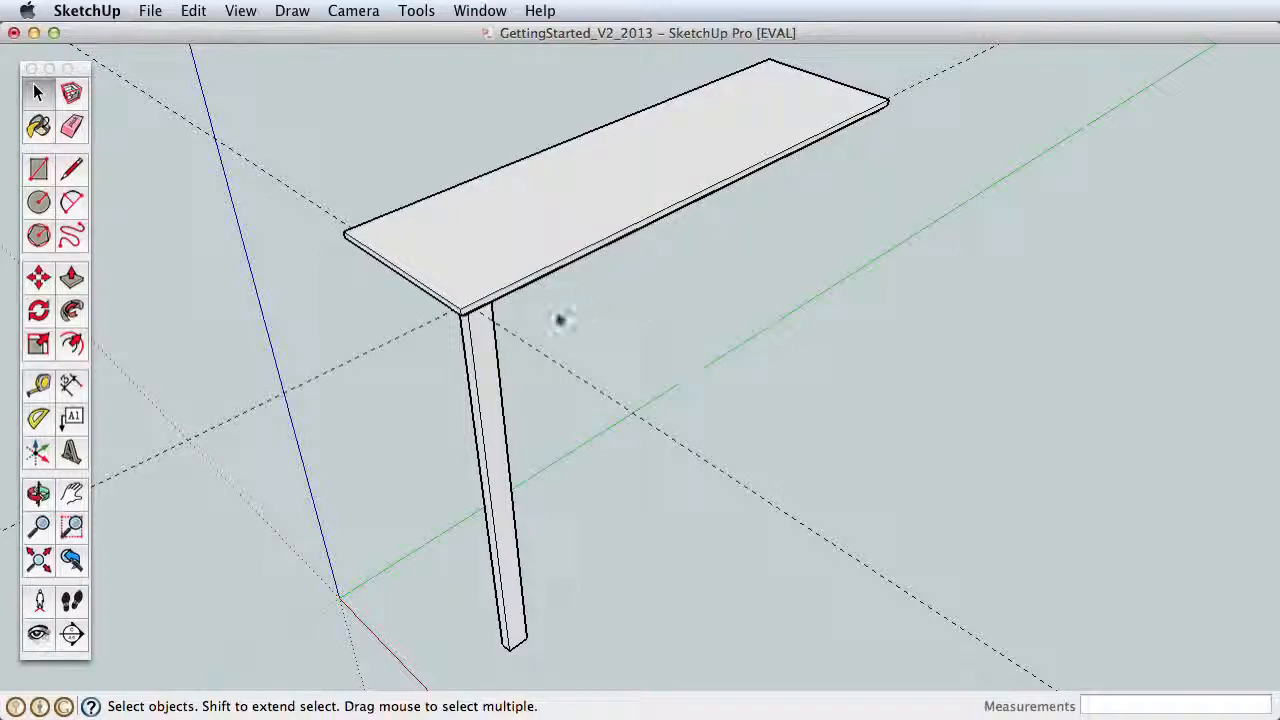
# Step: Create a guide line on the underside of the tabletop, 1" in from the long edge opposite the leg
pyautogui.press('o')
pyautogui.moveTo(623, 377); pyautogui.dragTo(620, 217)
pyautogui.press('z')
pyautogui.press('o')
pyautogui.press('h')
pyautogui.press('z')
pyautogui.press('h')
pyautogui.press('o')
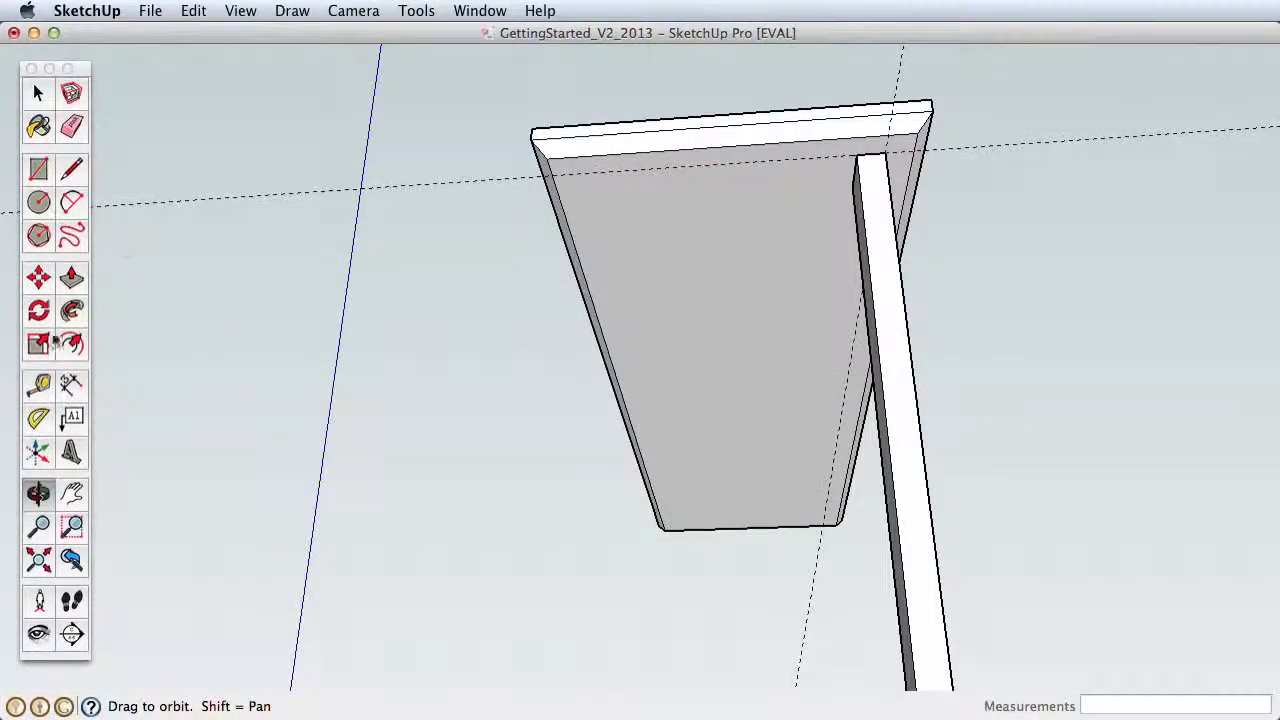
pyautogui.click(40, 386)
pyautogui.click(568, 228)
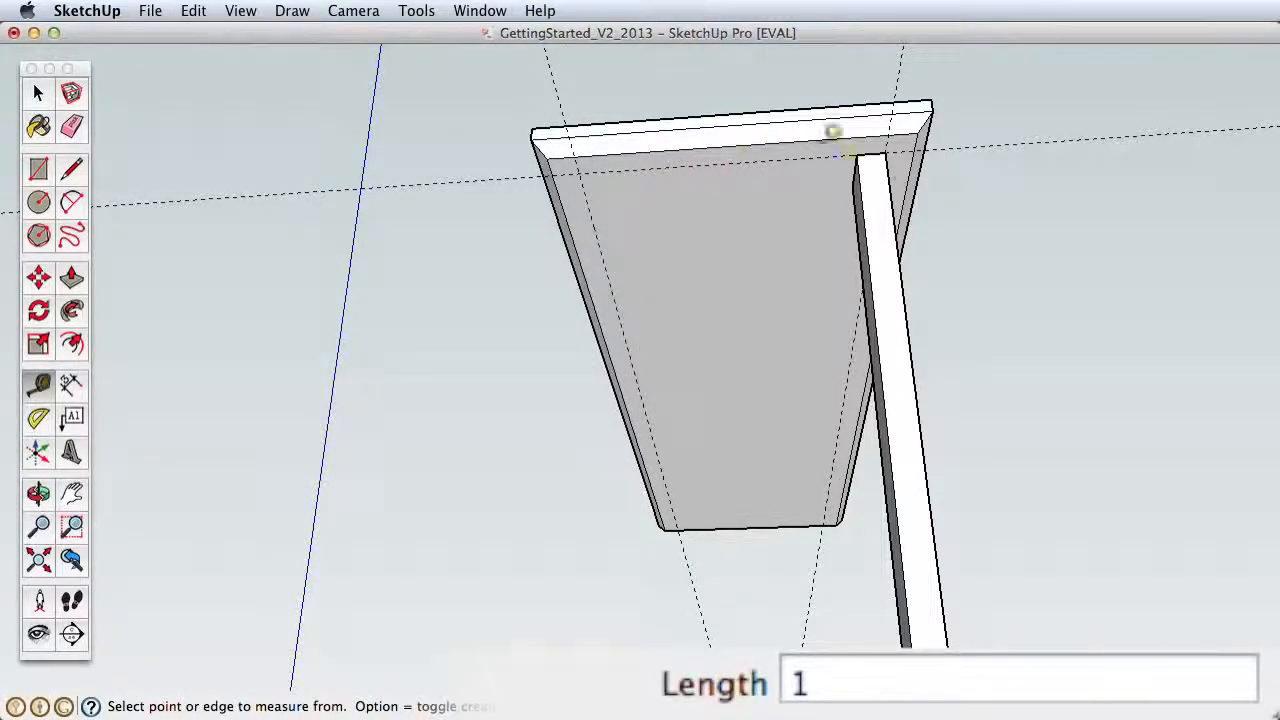
# Step: Copy the leg component 10" across the table's end to the intersection of the guide lines
pyautogui.press('space')
pyautogui.click(866, 192)
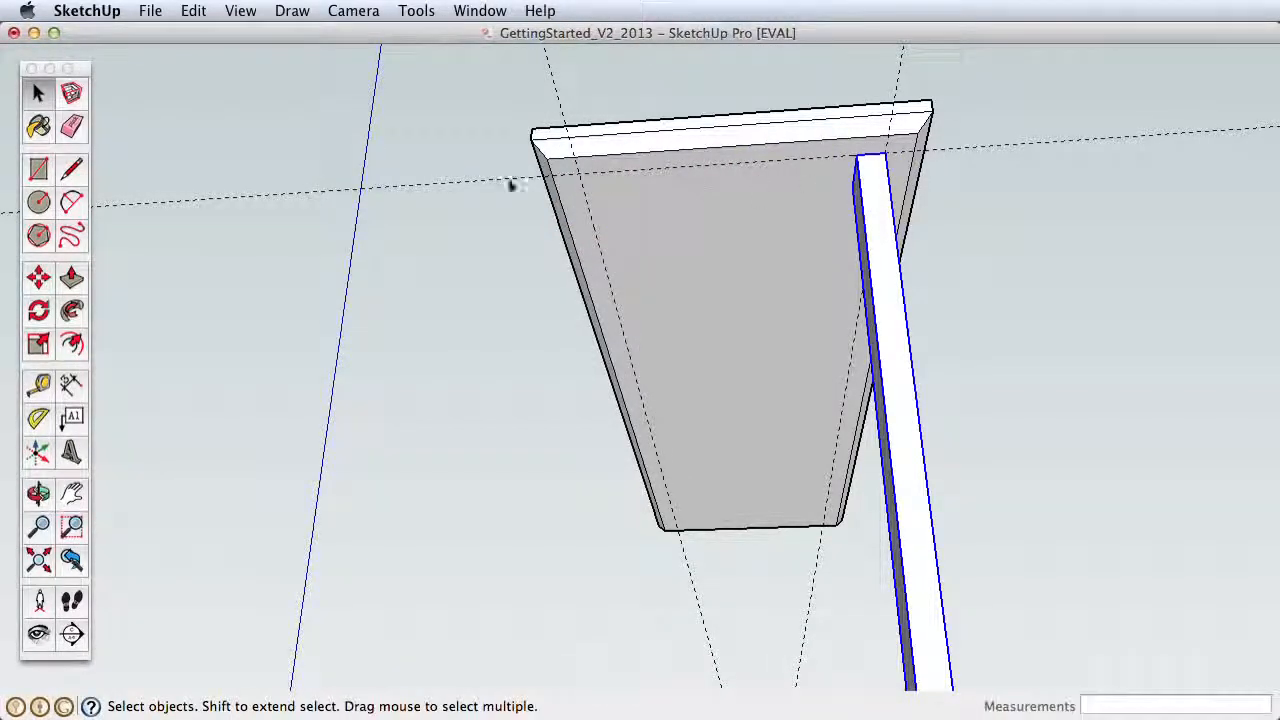
pyautogui.click(40, 277)
pyautogui.click(866, 157)
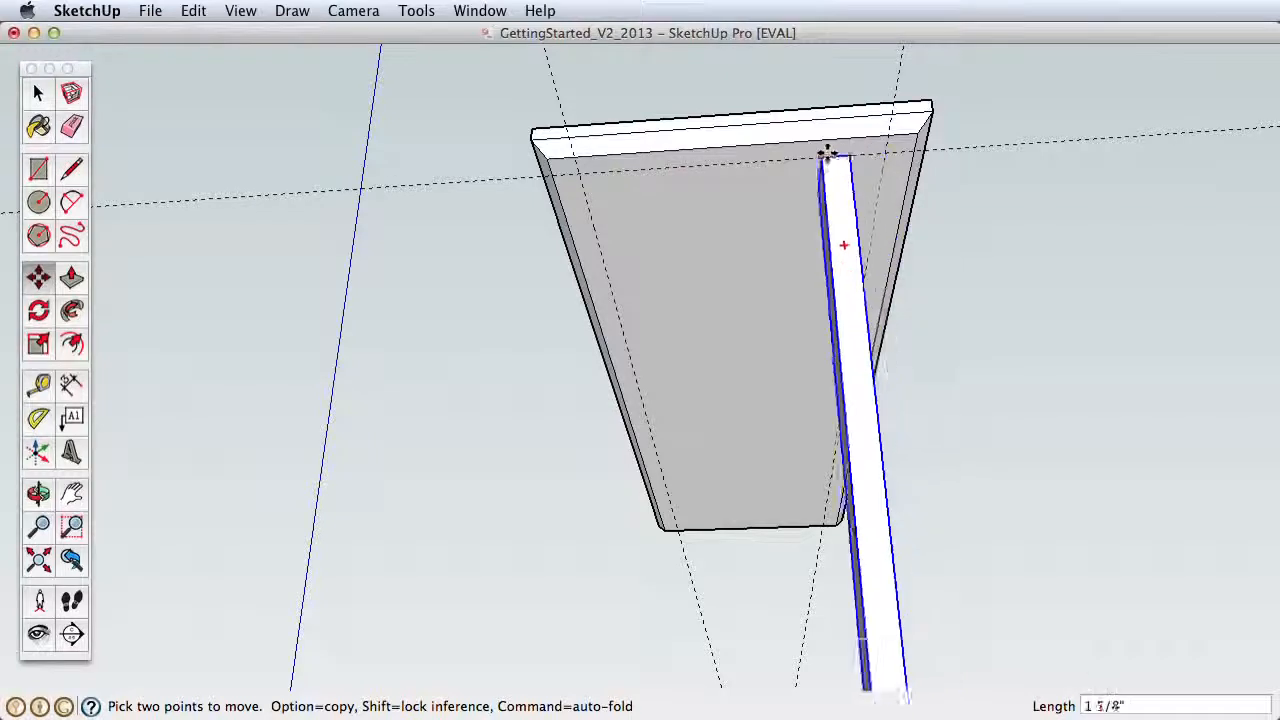
pyautogui.press('alt')
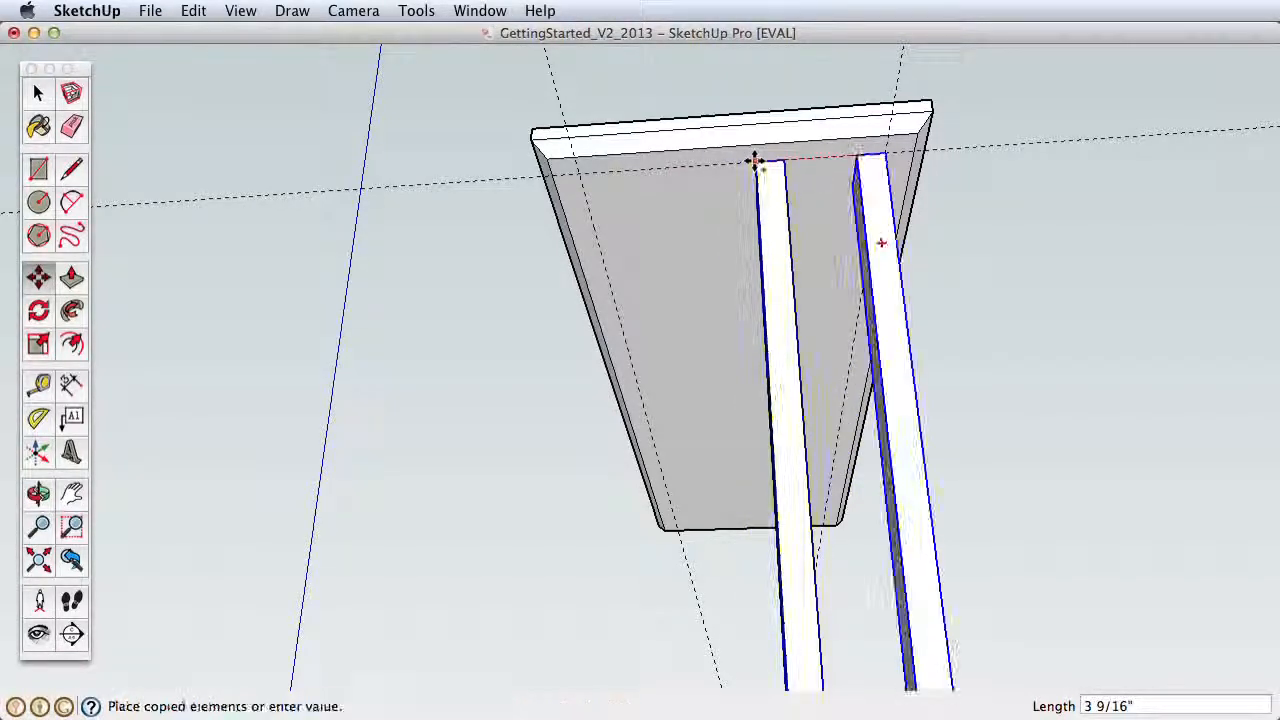
pyautogui.click(578, 172)
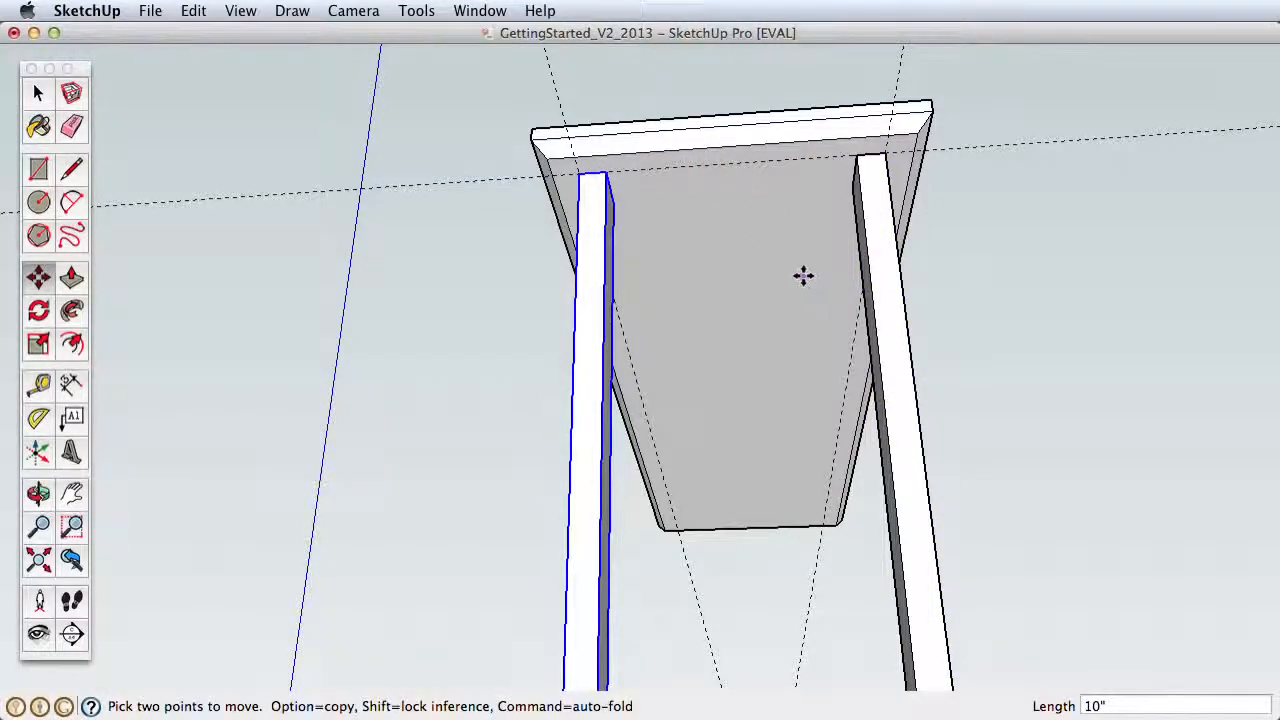
# Step: Copy the tabletop group straight up above the original and deselect it
pyautogui.press('z')
pyautogui.moveTo(808, 297); pyautogui.dragTo(808, 430)
pyautogui.press('h')
pyautogui.moveTo(797, 382); pyautogui.dragTo(497, 409)
pyautogui.press('o')
pyautogui.press('space')
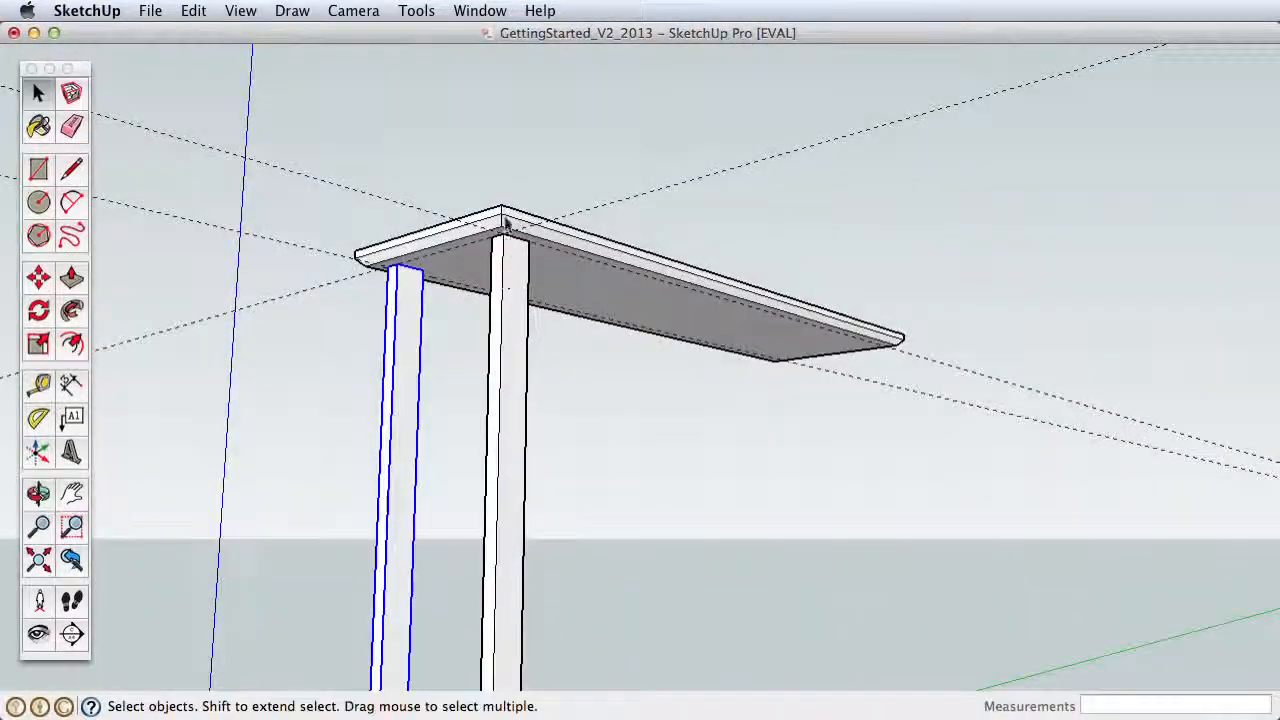
pyautogui.click(506, 224)
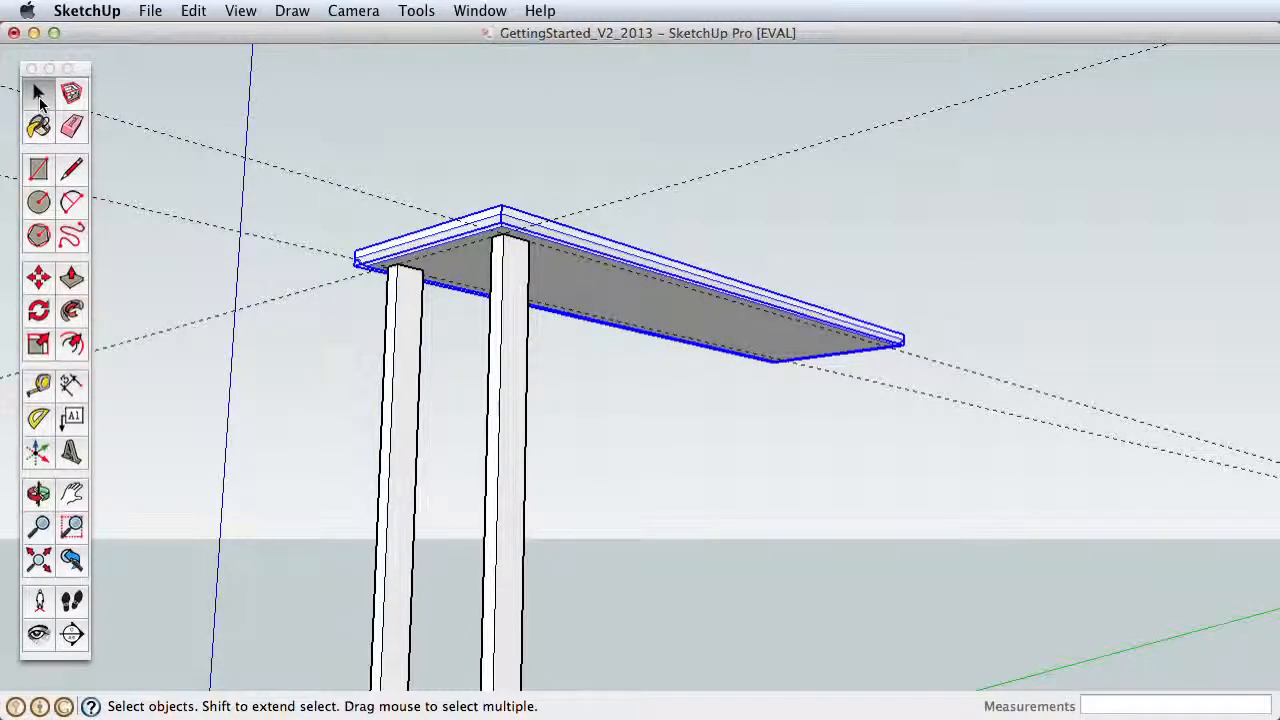
pyautogui.click(38, 282)
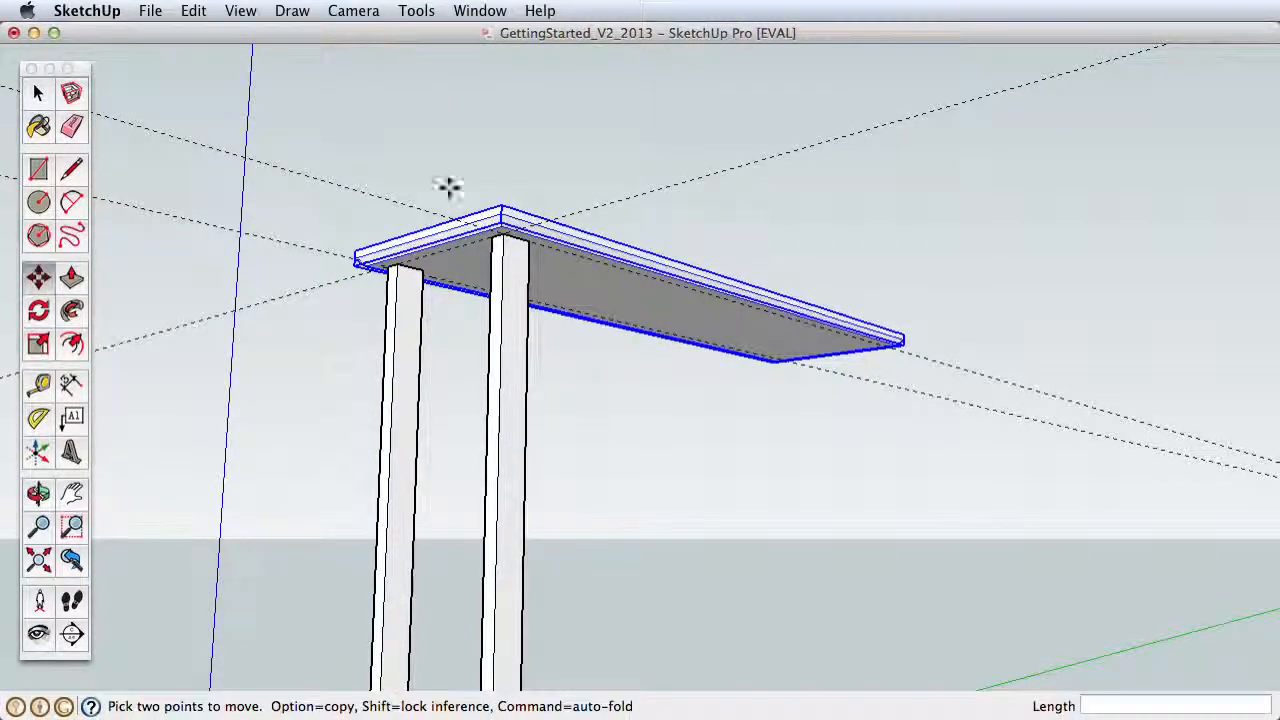
pyautogui.click(501, 205)
pyautogui.press('alt')
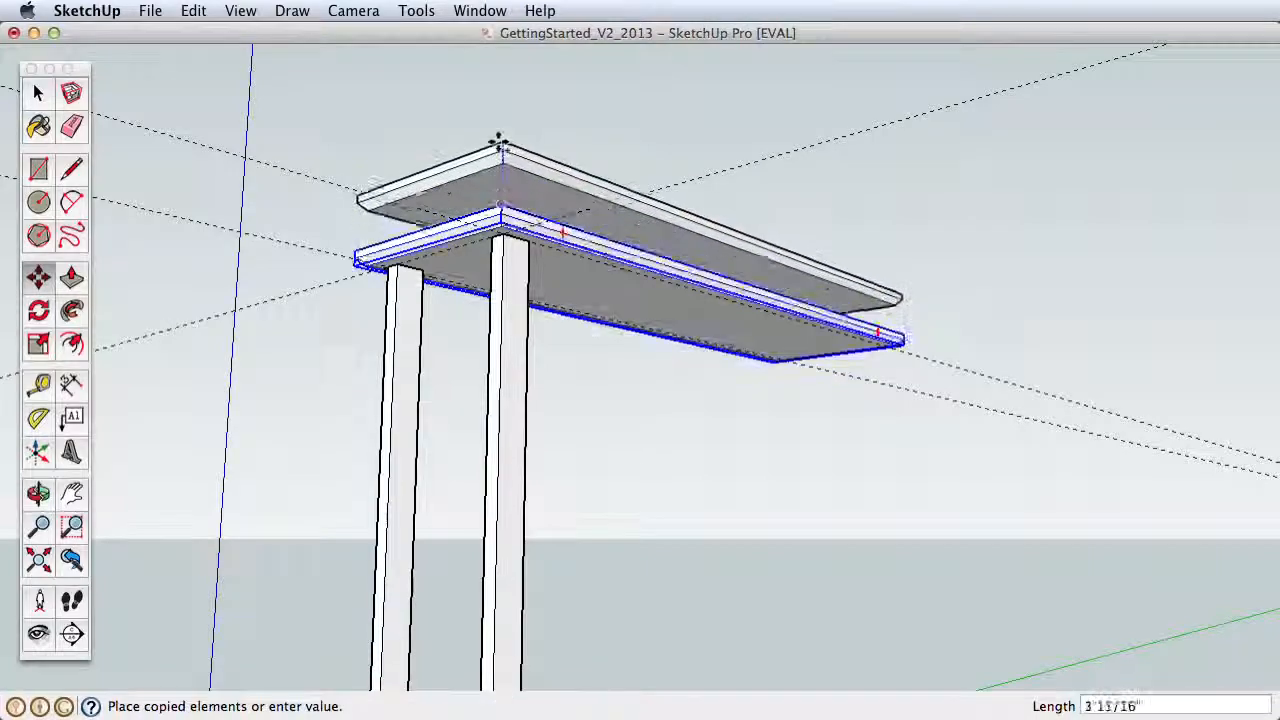
pyautogui.click(500, 105)
pyautogui.press('space')
pyautogui.click(571, 103)
# Step: Open the near leg component and taper its foot by moving the bottom edges inward, the first by about 27/32"
pyautogui.press('z')
pyautogui.moveTo(535, 272); pyautogui.dragTo(577, 154)
pyautogui.press('h')
pyautogui.press('z')
pyautogui.moveTo(572, 400); pyautogui.dragTo(563, 174)
pyautogui.press('h')
pyautogui.moveTo(481, 384); pyautogui.dragTo(549, 386)
pyautogui.press('o')
pyautogui.press('z')
pyautogui.moveTo(551, 192); pyautogui.dragTo(571, 341)
pyautogui.press('h')
pyautogui.moveTo(563, 232); pyautogui.dragTo(584, 460)
pyautogui.press('z')
pyautogui.moveTo(592, 350); pyautogui.dragTo(605, 492)
pyautogui.press('space')
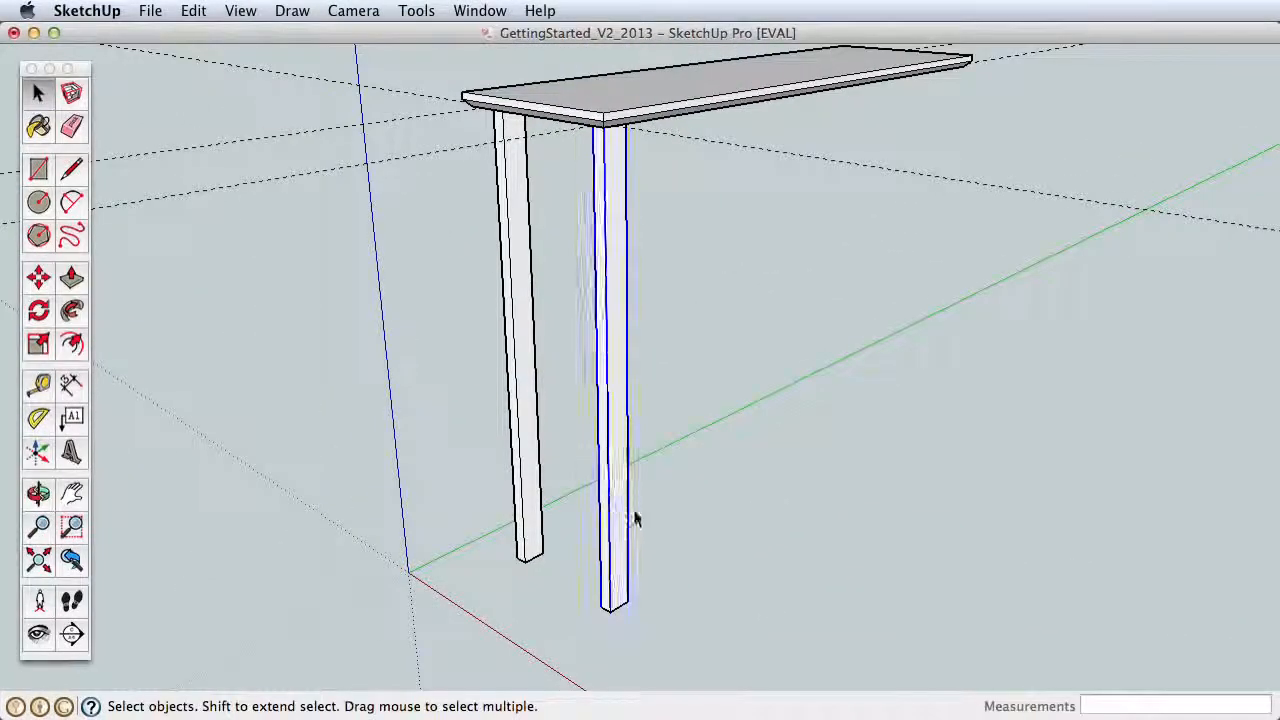
pyautogui.doubleClick(616, 540)
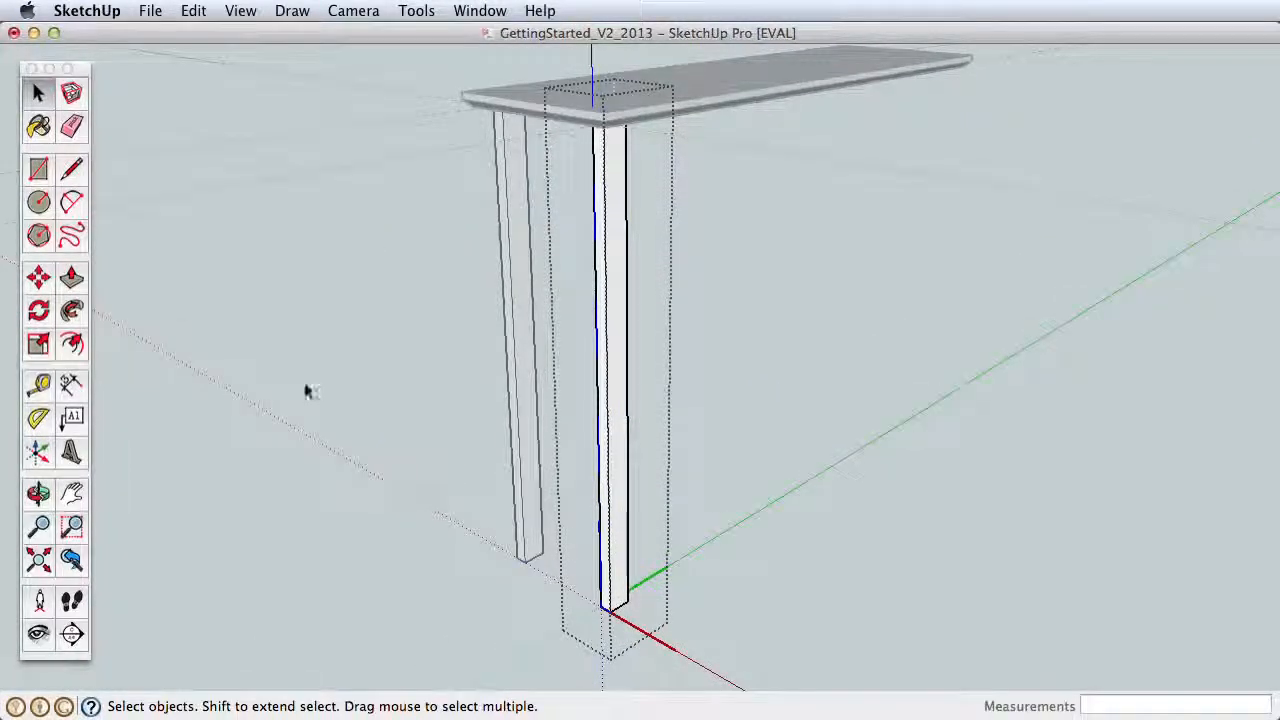
pyautogui.click(38, 277)
pyautogui.click(606, 605)
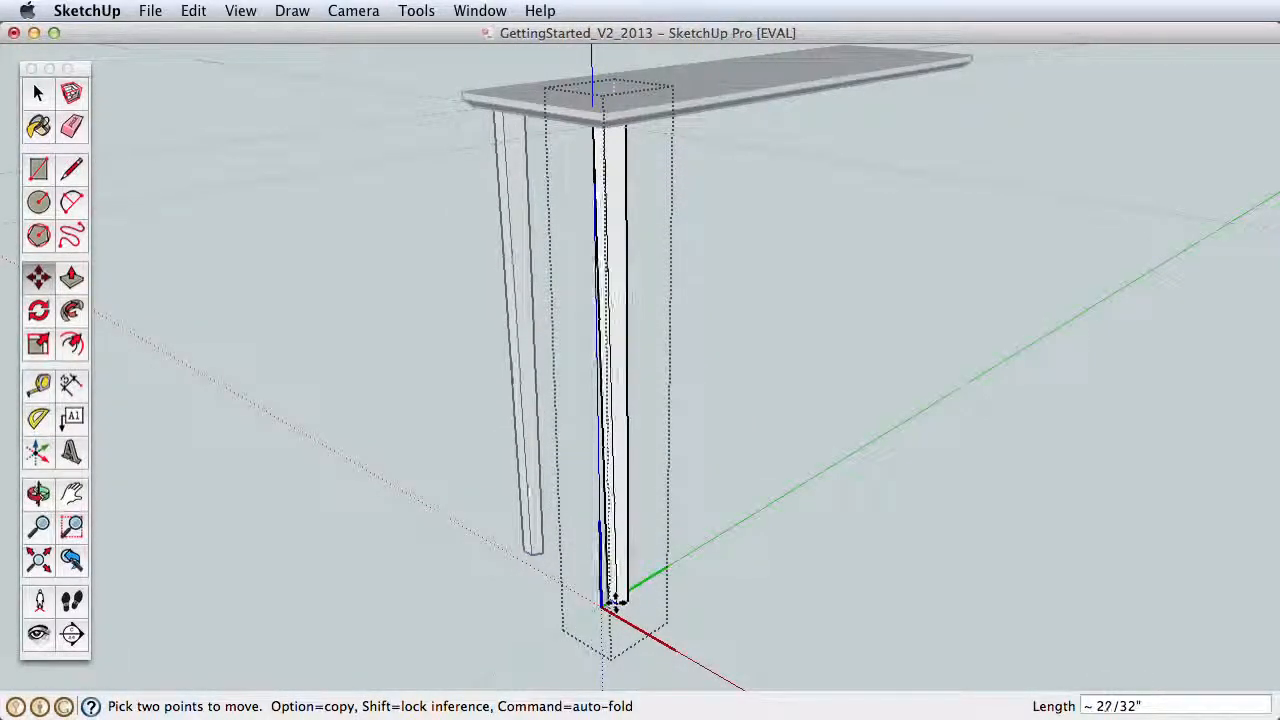
pyautogui.scroll(5, 614, 600)
pyautogui.keyDown('shift'); pyautogui.moveTo(614, 600); pyautogui.dragTo(651, 318, button='middle'); pyautogui.keyUp('shift')
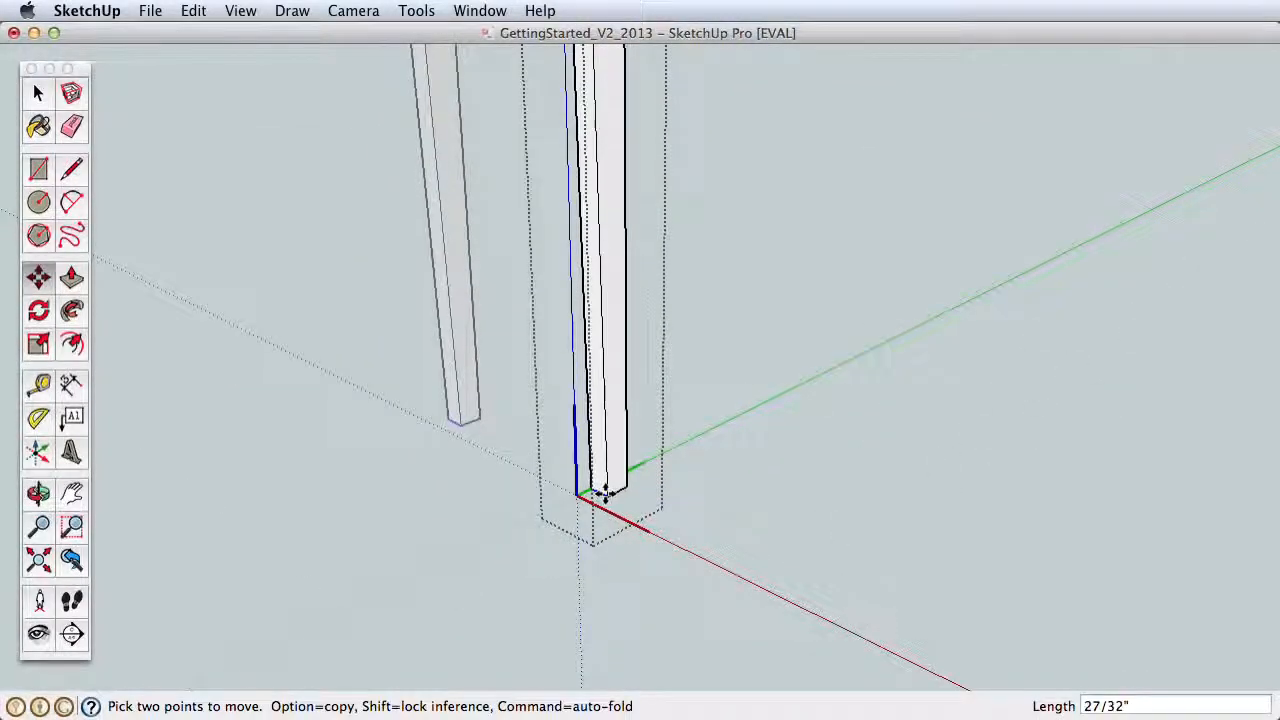
pyautogui.click(603, 492)
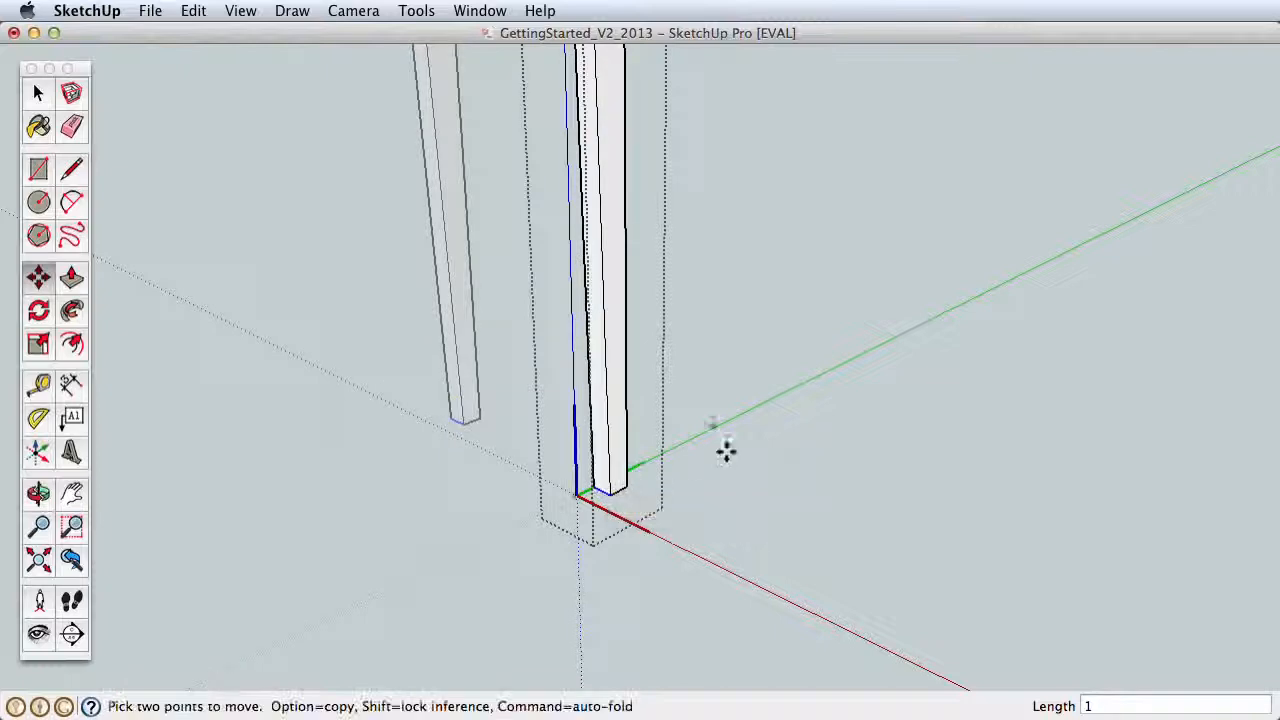
# Step: Open the upper tabletop copy, pull an inward offset of its top face up about 2 31/32", and close the group
pyautogui.press('z')
pyautogui.moveTo(612, 214); pyautogui.dragTo(614, 475)
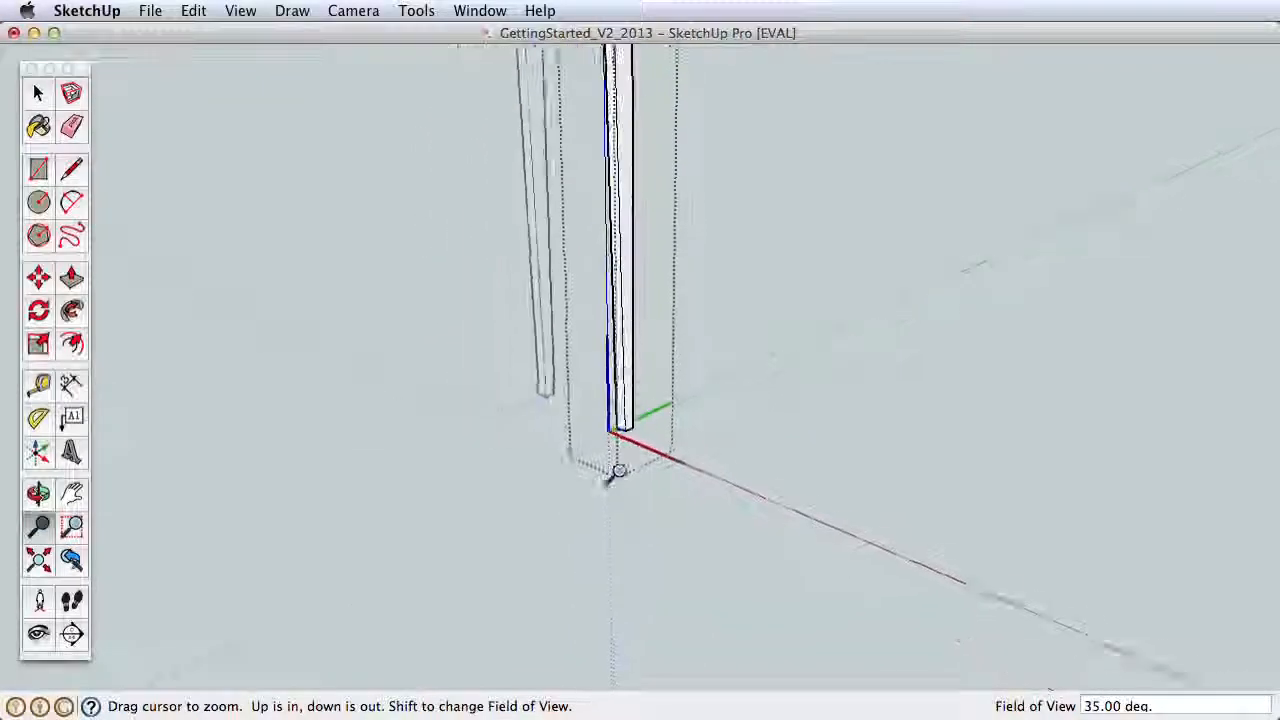
pyautogui.keyDown('shift'); pyautogui.moveTo(606, 145); pyautogui.dragTo(579, 350, button='middle'); pyautogui.keyUp('shift')
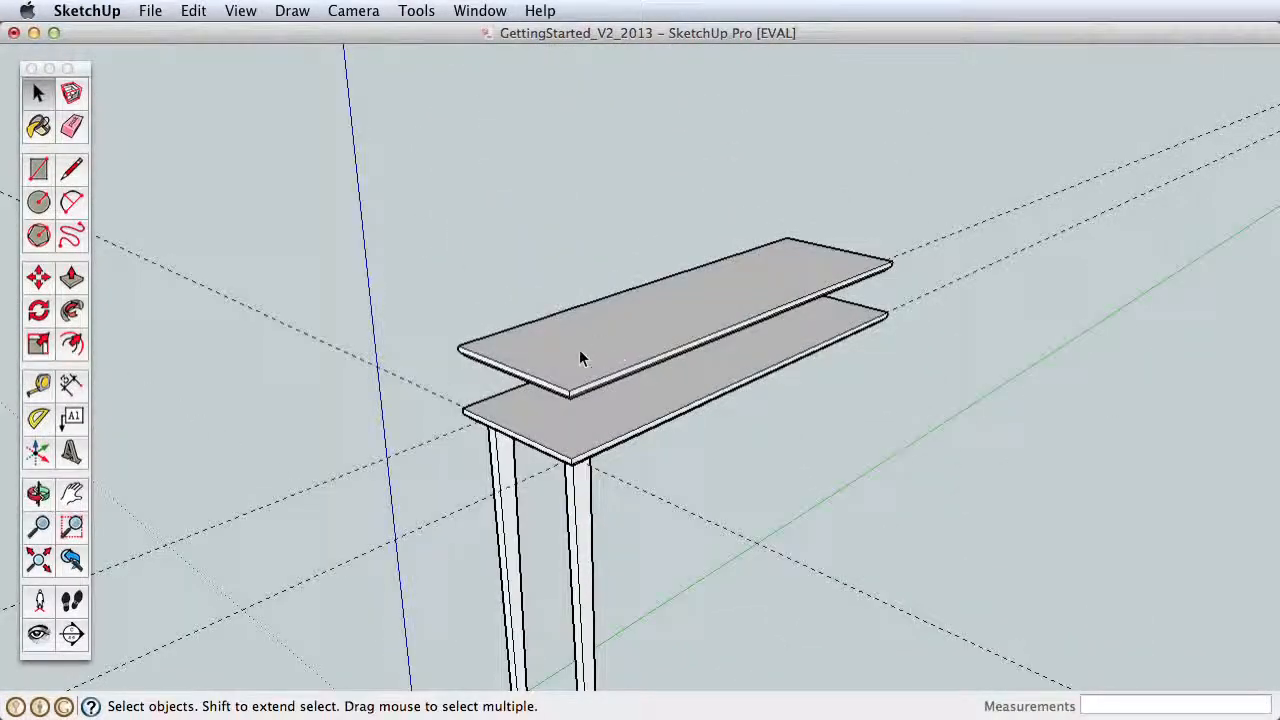
pyautogui.click(579, 349)
pyautogui.press('f')
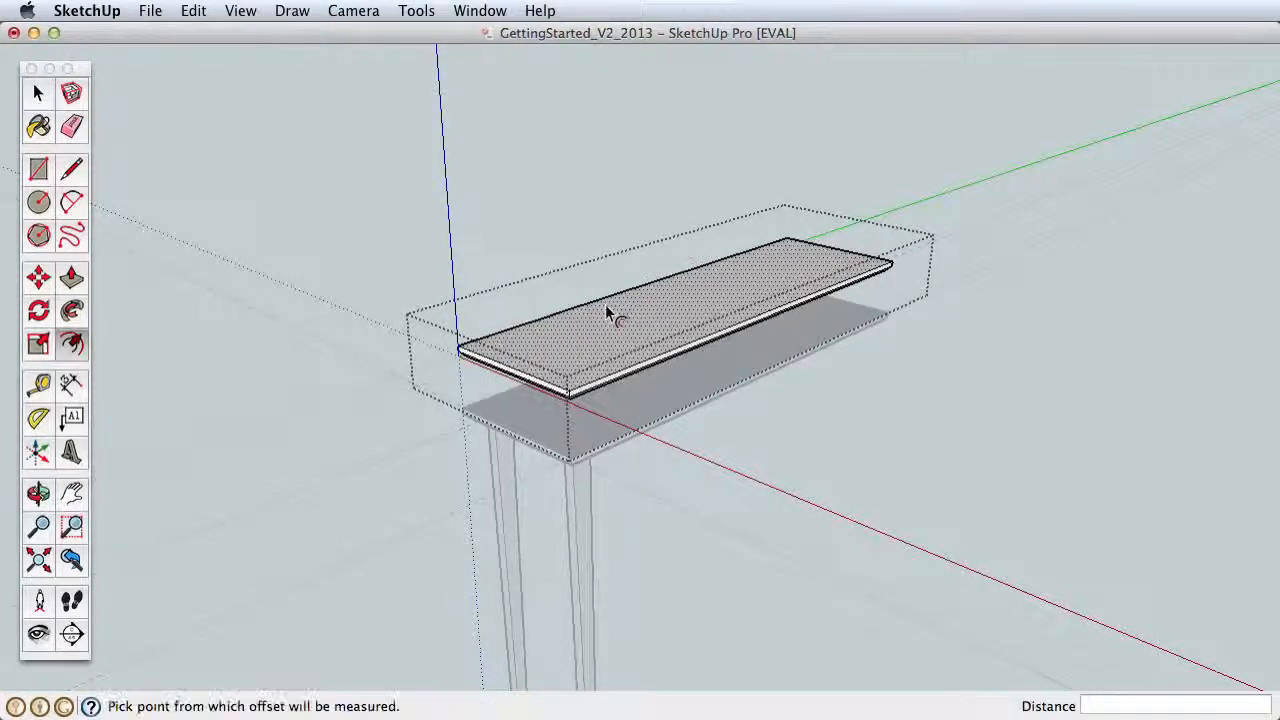
pyautogui.click(605, 305)
pyautogui.click(624, 320)
pyautogui.press('p')
pyautogui.click(614, 329)
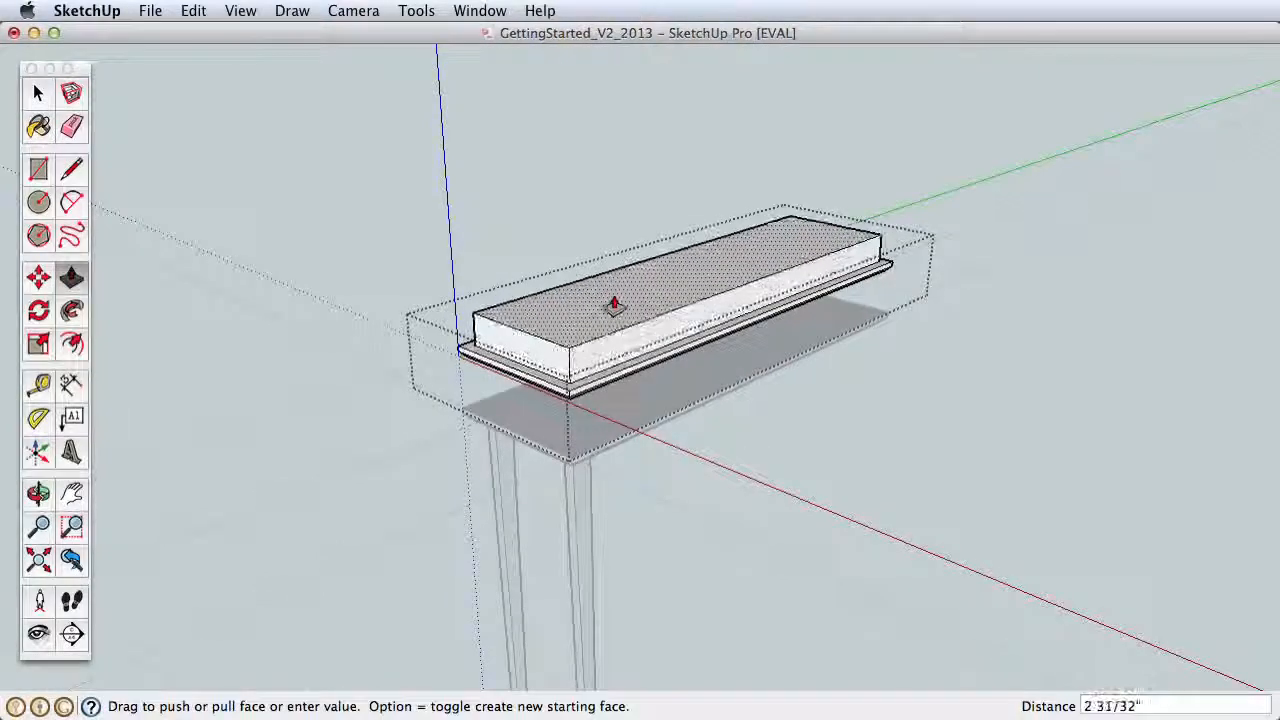
pyautogui.click(612, 302)
pyautogui.press('space')
pyautogui.click(758, 425)
# Step: Select the tabletop copy and the two legs in turn to compare how group and component copies respond to edits
pyautogui.moveTo(758, 425); pyautogui.dragTo(632, 385, button='middle')
pyautogui.scroll(-2, 620, 430)
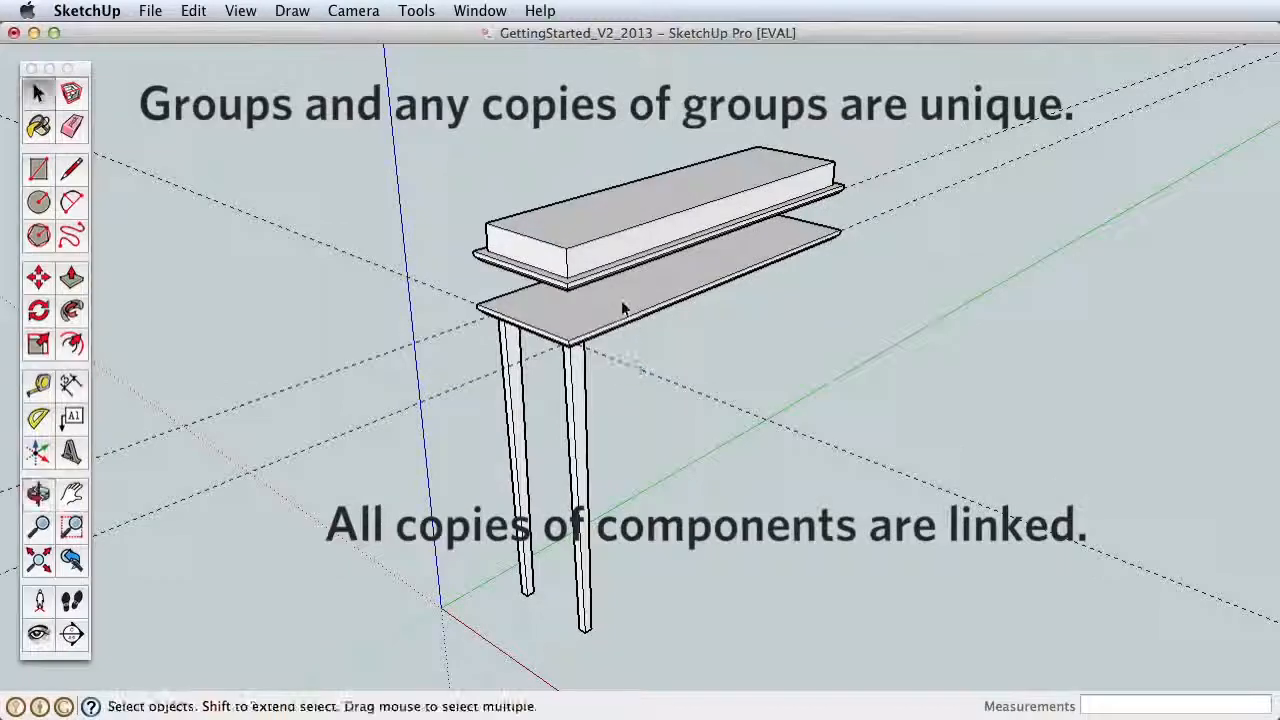
pyautogui.click(648, 276)
pyautogui.click(675, 292)
pyautogui.click(657, 243)
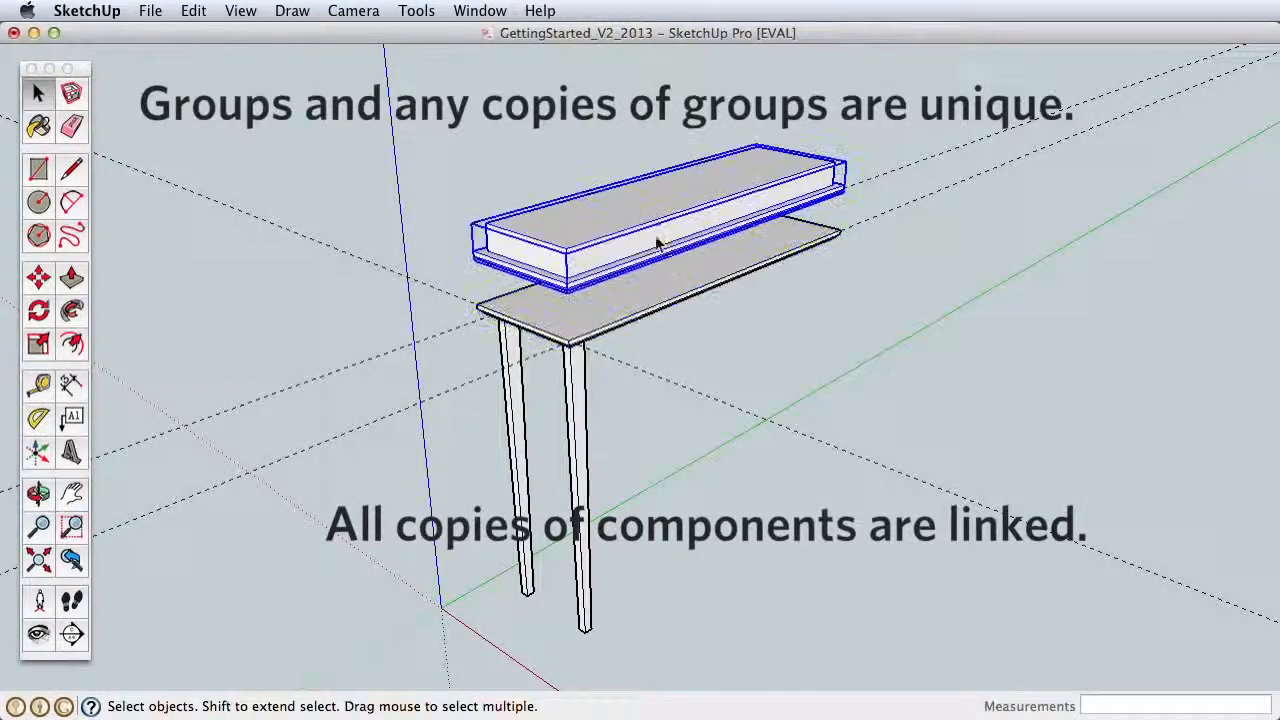
pyautogui.click(687, 328)
pyautogui.click(519, 432)
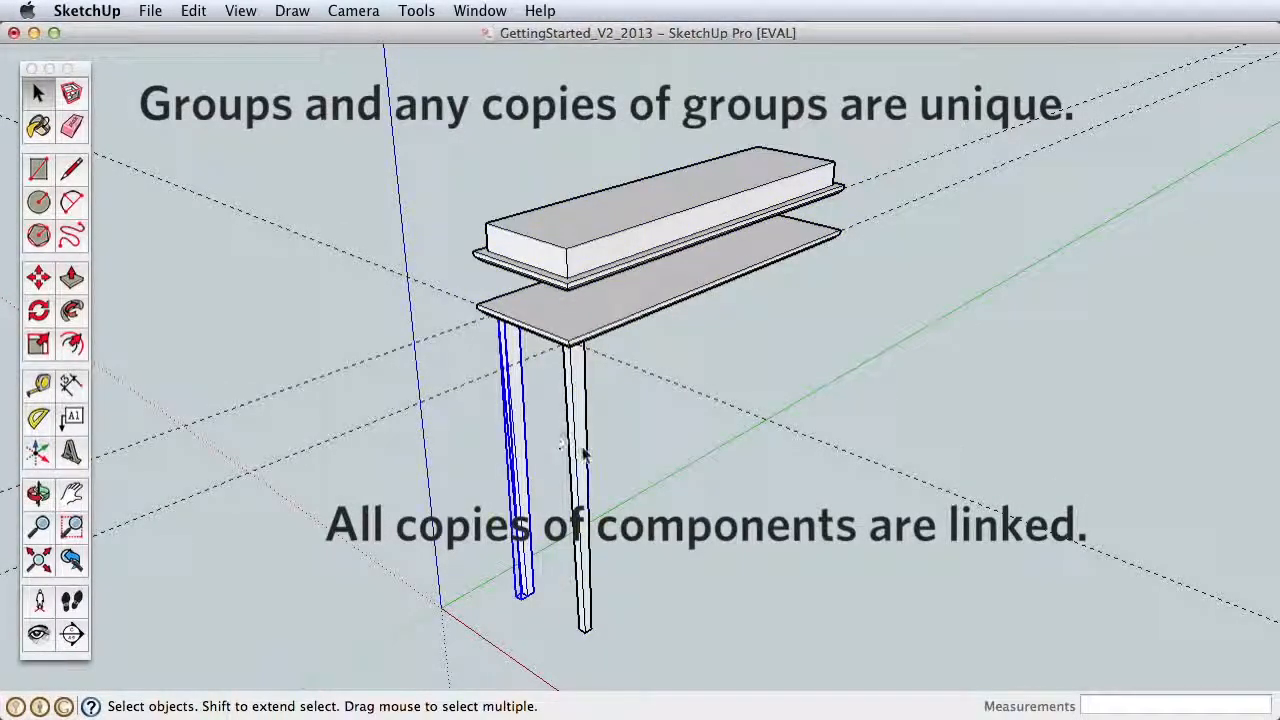
pyautogui.click(582, 450)
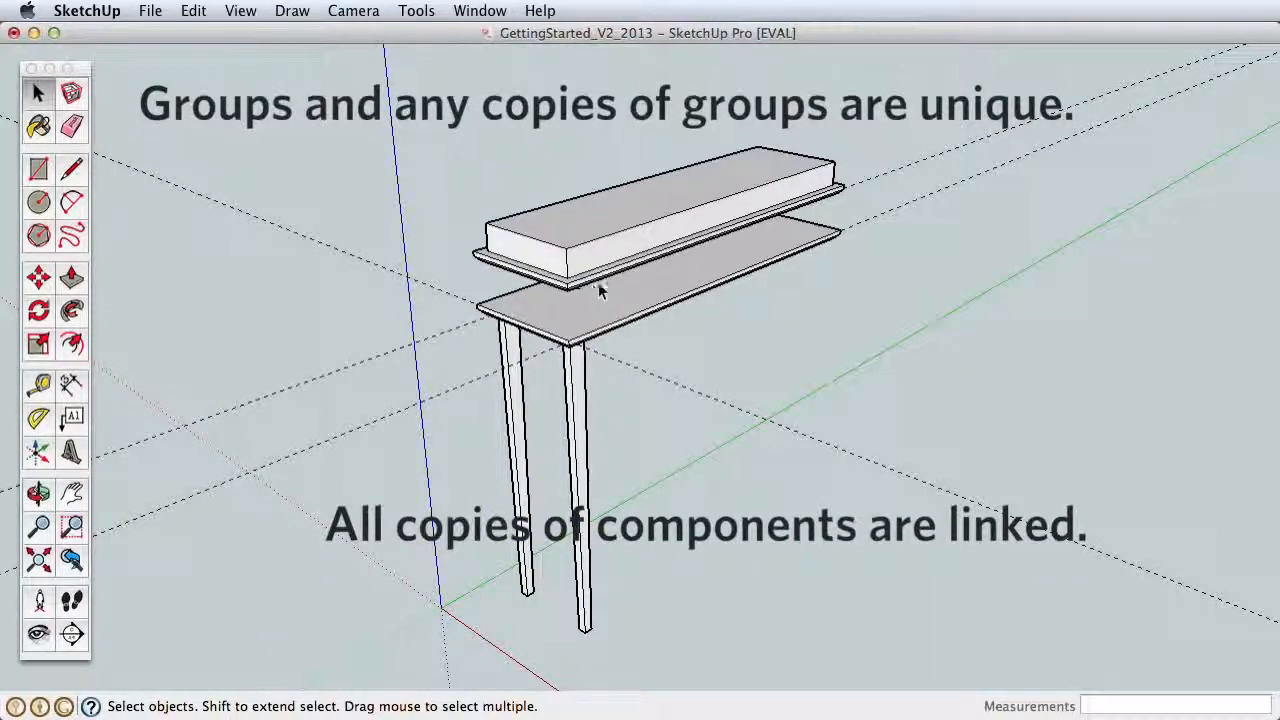
# Step: Erase the modified tabletop copy above the table
pyautogui.click(75, 124)
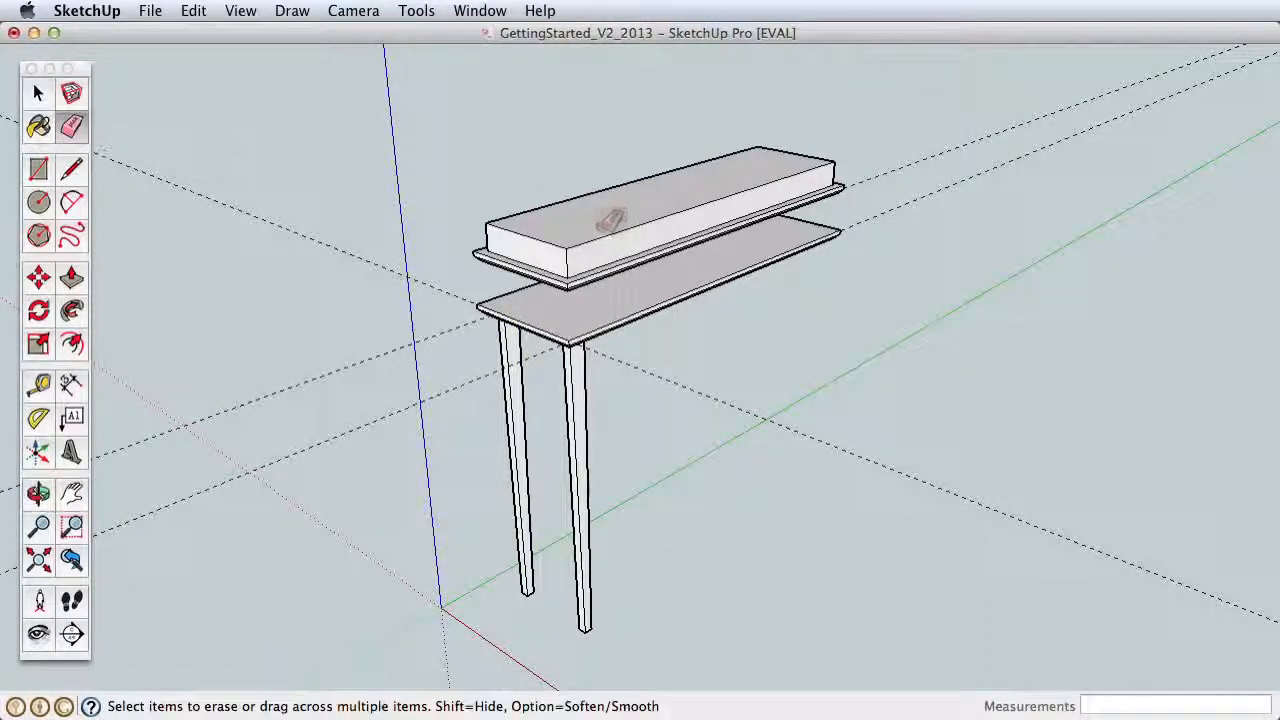
pyautogui.click(503, 226)
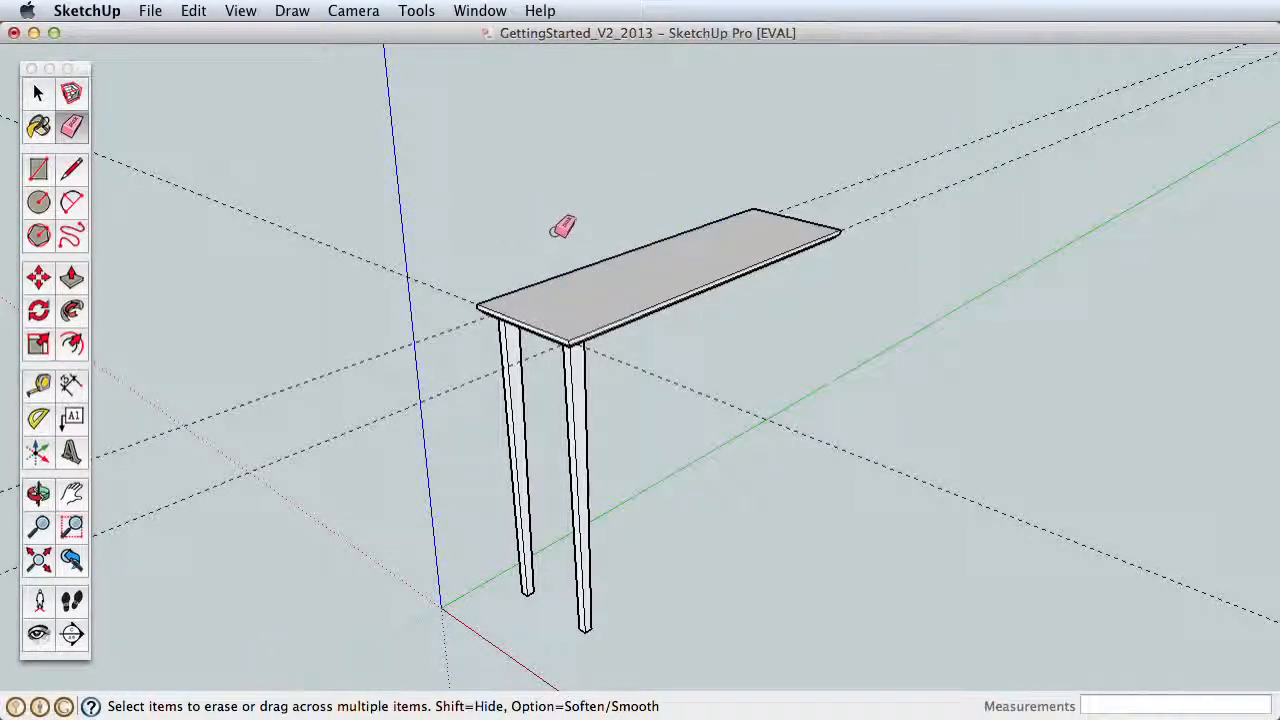
# Step: Draw a 9" by .5" rectangle on the tabletop's underside between the inner corners of the two legs
pyautogui.keyDown('shift'); pyautogui.moveTo(600, 300); pyautogui.dragTo(662, 230, button='middle'); pyautogui.keyUp('shift')
pyautogui.press('h')
pyautogui.moveTo(602, 269); pyautogui.dragTo(738, 345)
pyautogui.press('z')
pyautogui.moveTo(767, 453); pyautogui.dragTo(762, 130)
pyautogui.scroll(-1, 830, 248)
pyautogui.keyDown('shift'); pyautogui.moveTo(830, 248); pyautogui.dragTo(949, 266, button='middle'); pyautogui.keyUp('shift')
pyautogui.scroll(3, 678, 358)
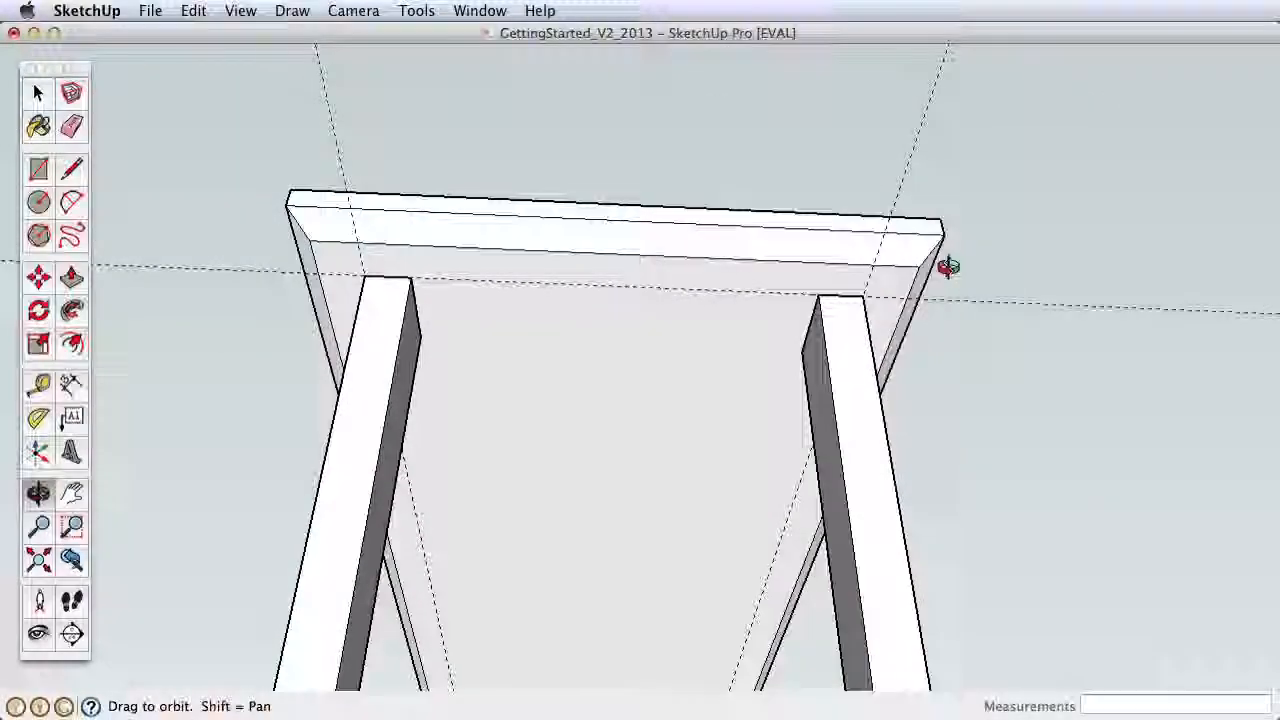
pyautogui.click(38, 170)
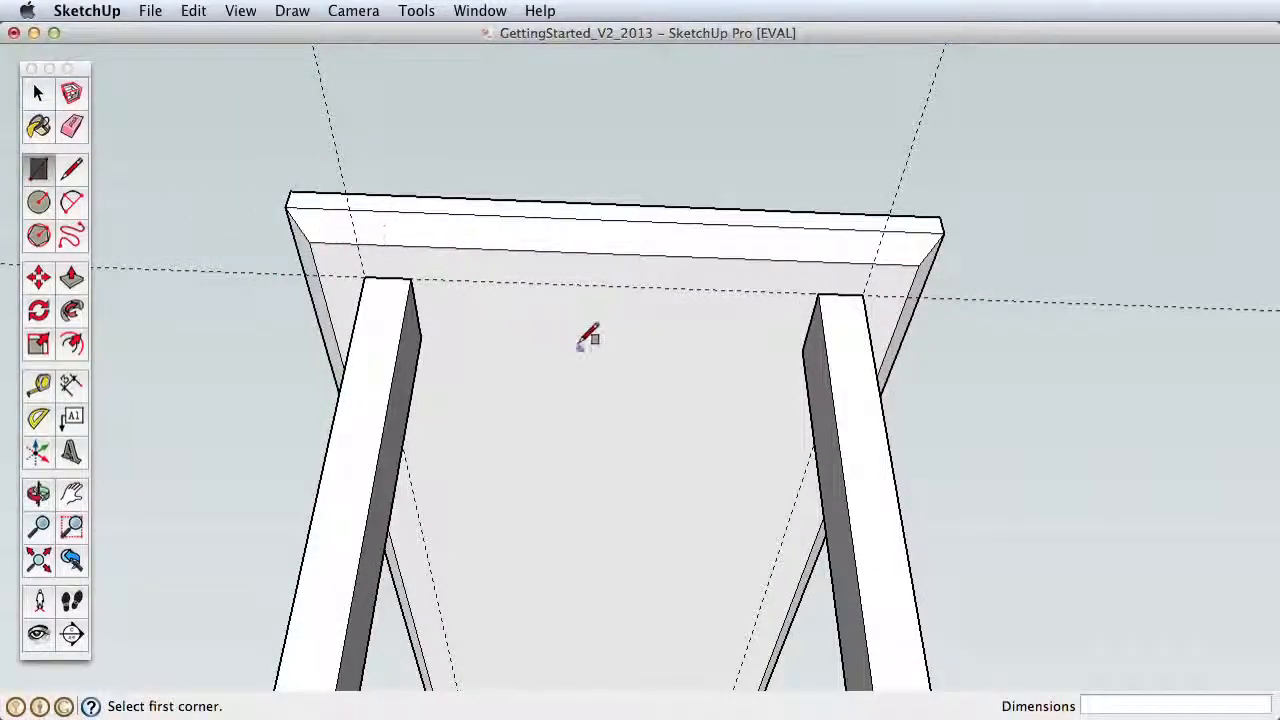
pyautogui.click(420, 337)
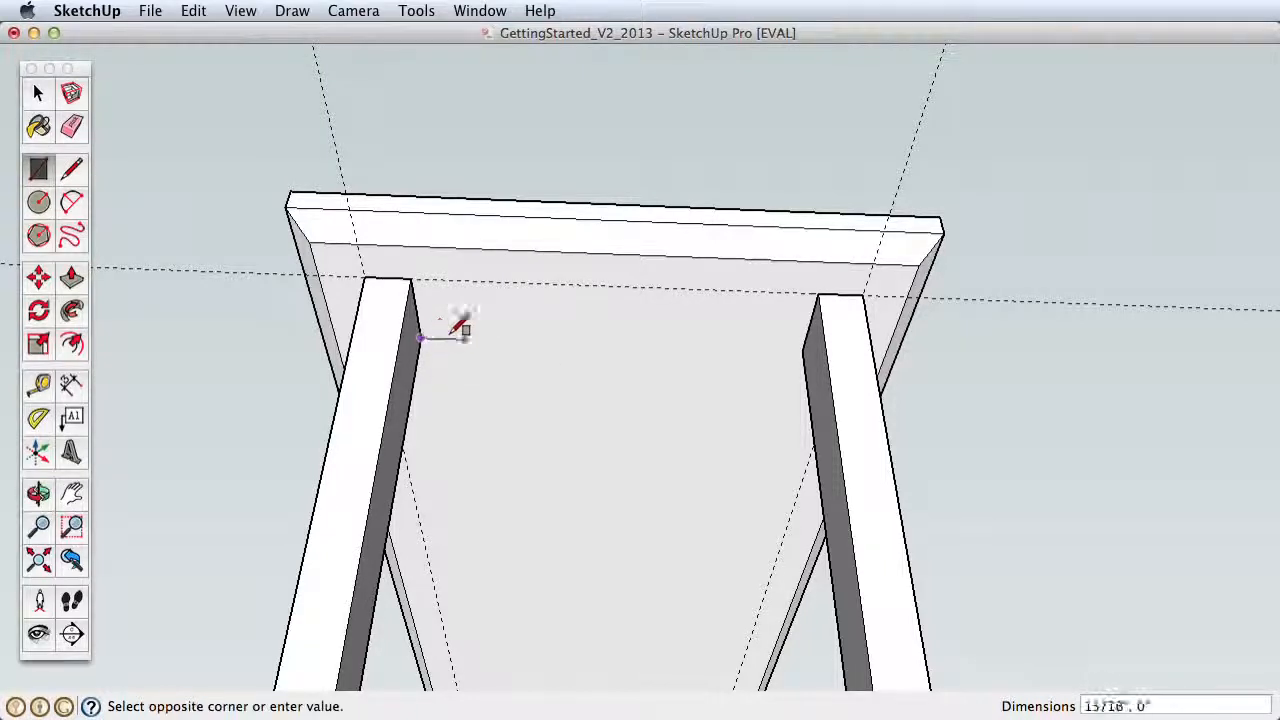
pyautogui.click(810, 326)
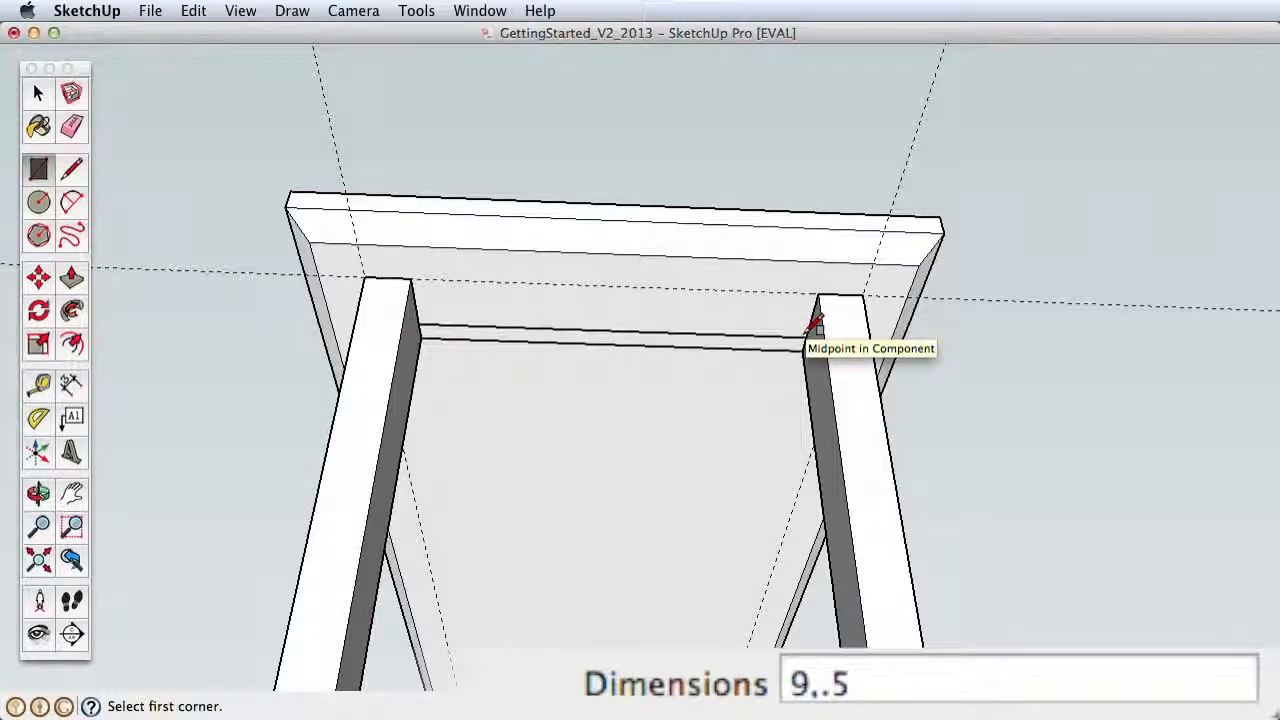
# Step: Push/Pull the rectangle between the legs 6" down to form a support board
pyautogui.click(70, 282)
pyautogui.click(553, 345)
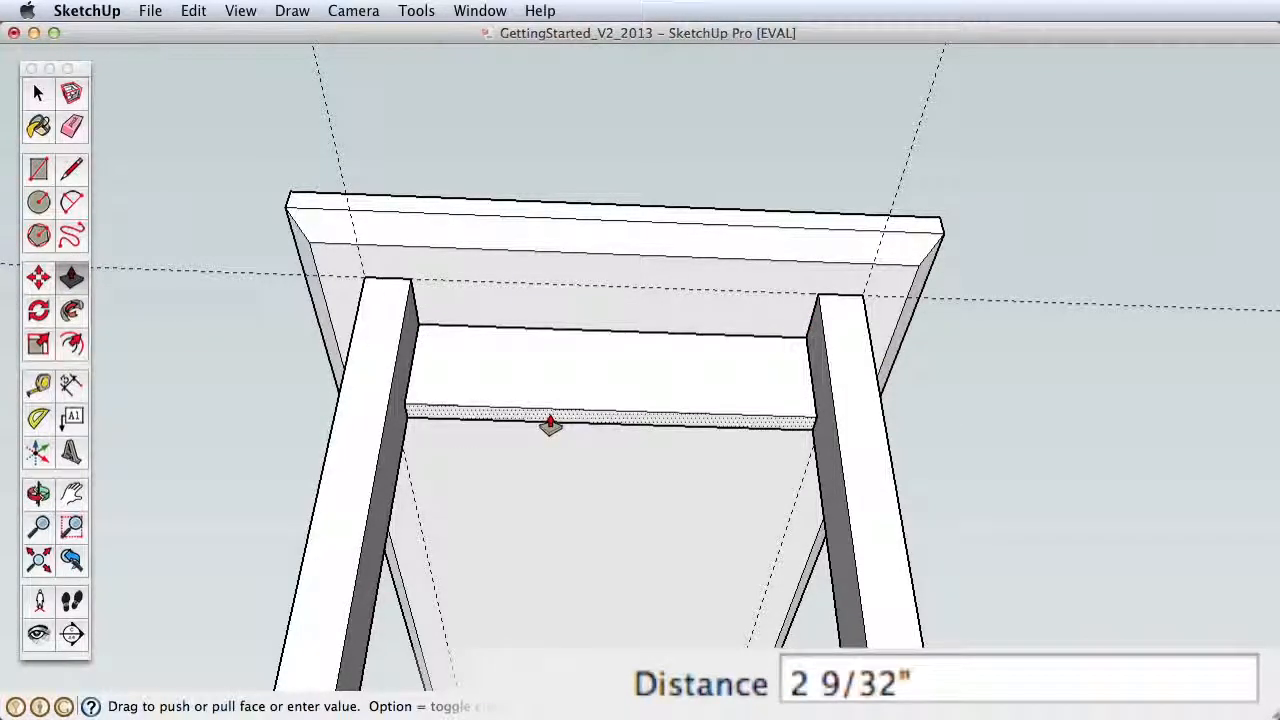
pyautogui.write('6')
pyautogui.press('Return')
pyautogui.press('space')
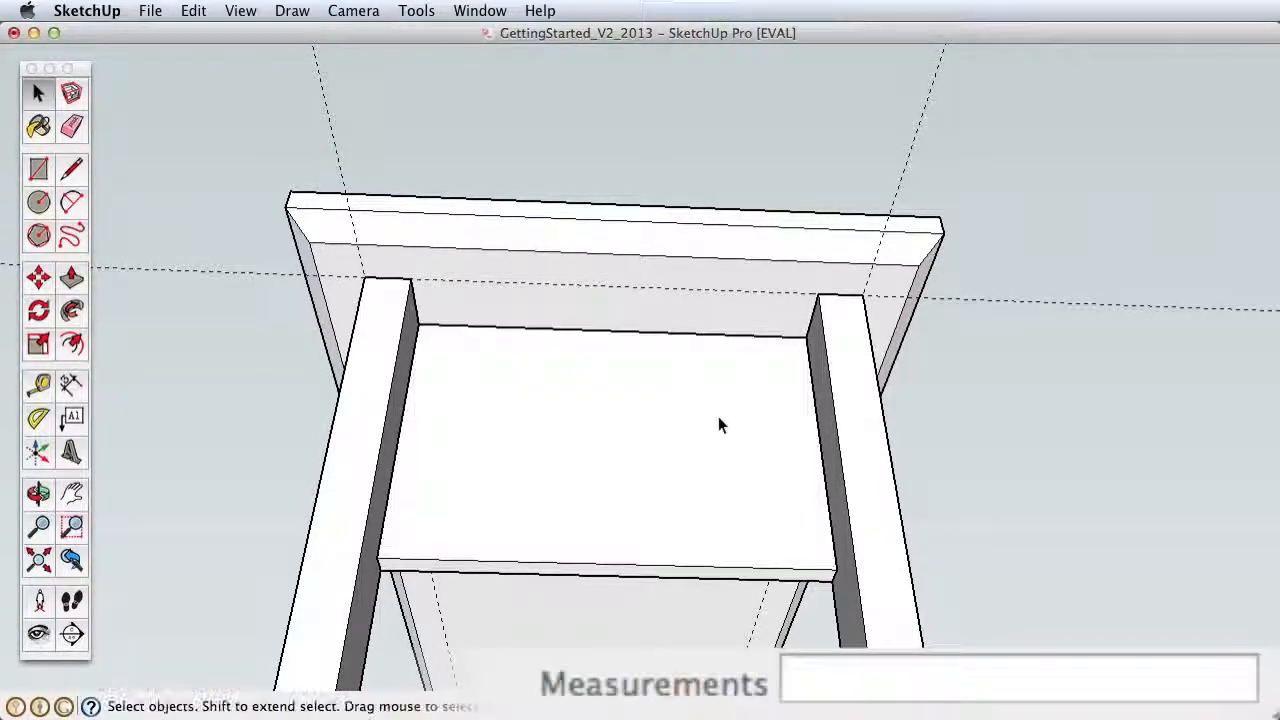
# Step: Select the whole support board between the legs and make it a component named "table support"
pyautogui.click(715, 449)
pyautogui.doubleClick(706, 444)
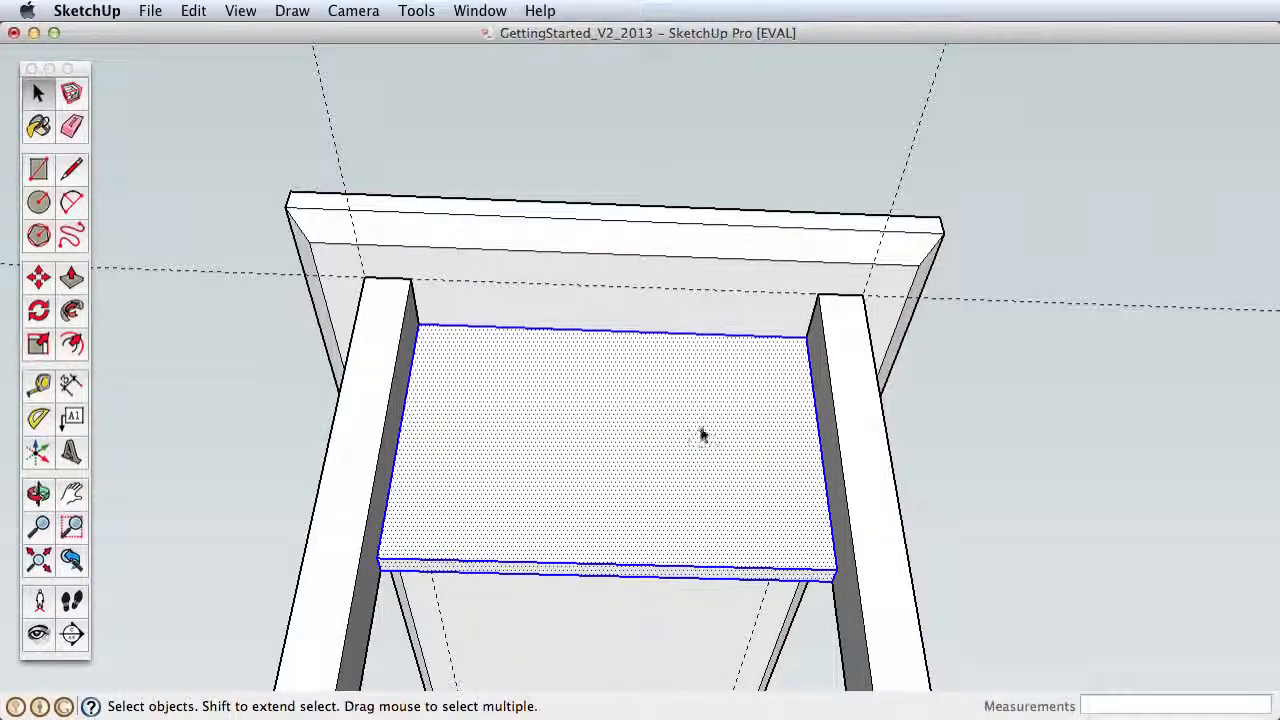
pyautogui.rightClick(702, 430)
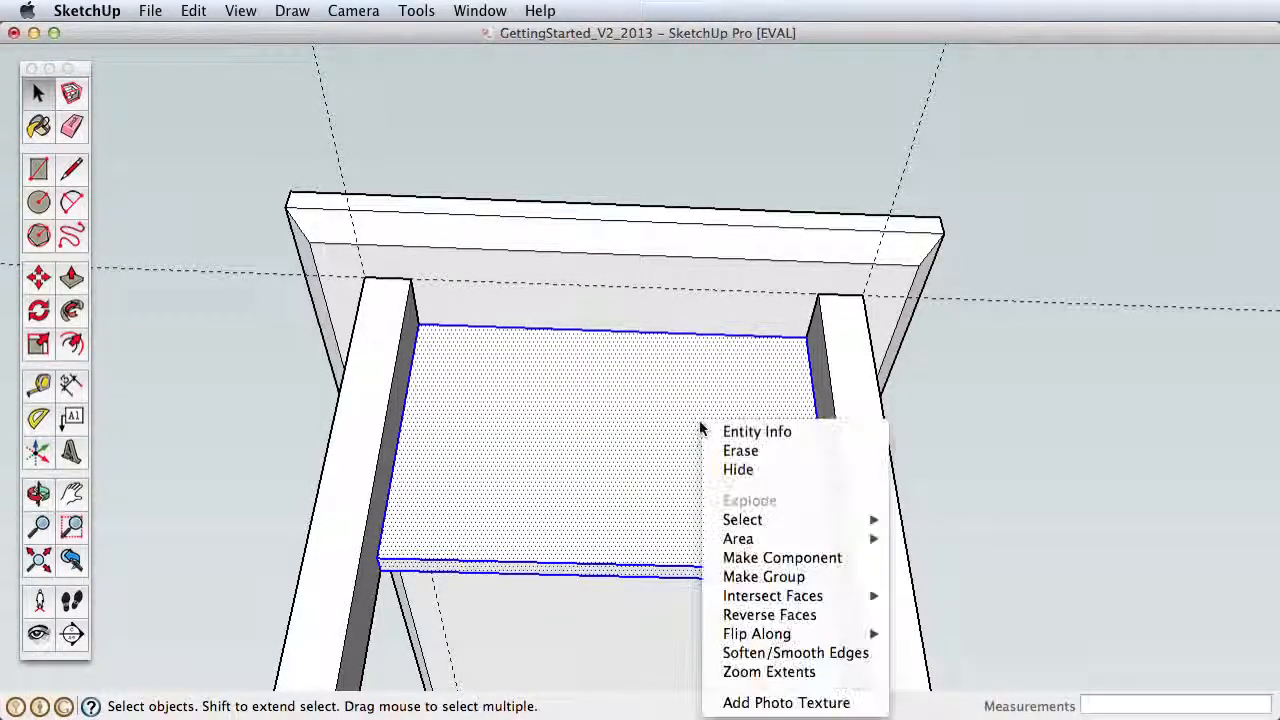
pyautogui.click(800, 558)
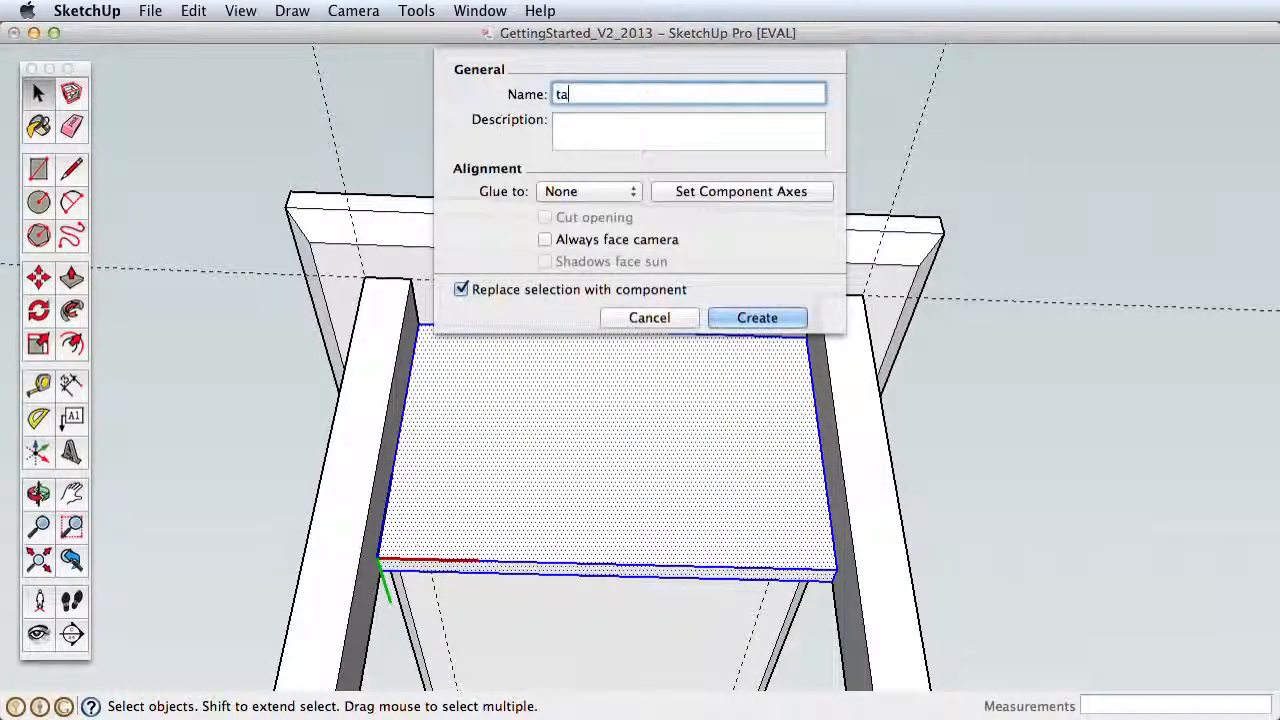
pyautogui.write('table support')
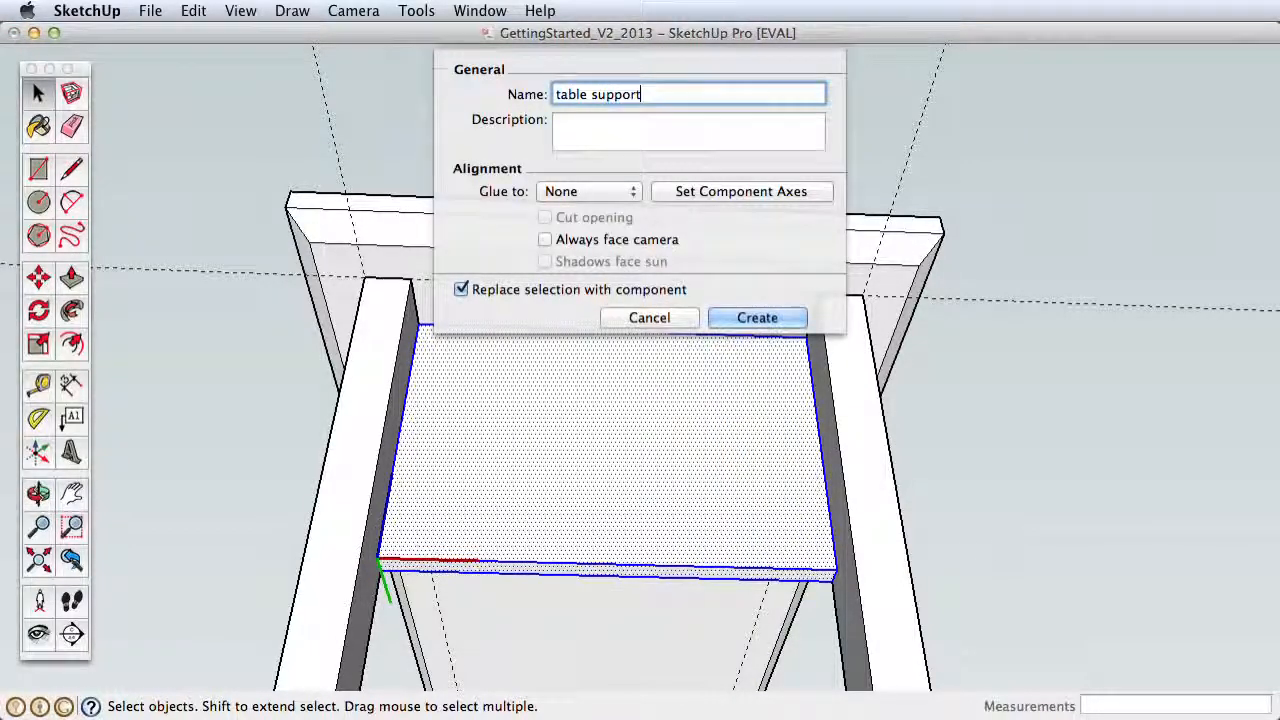
pyautogui.press('Return')
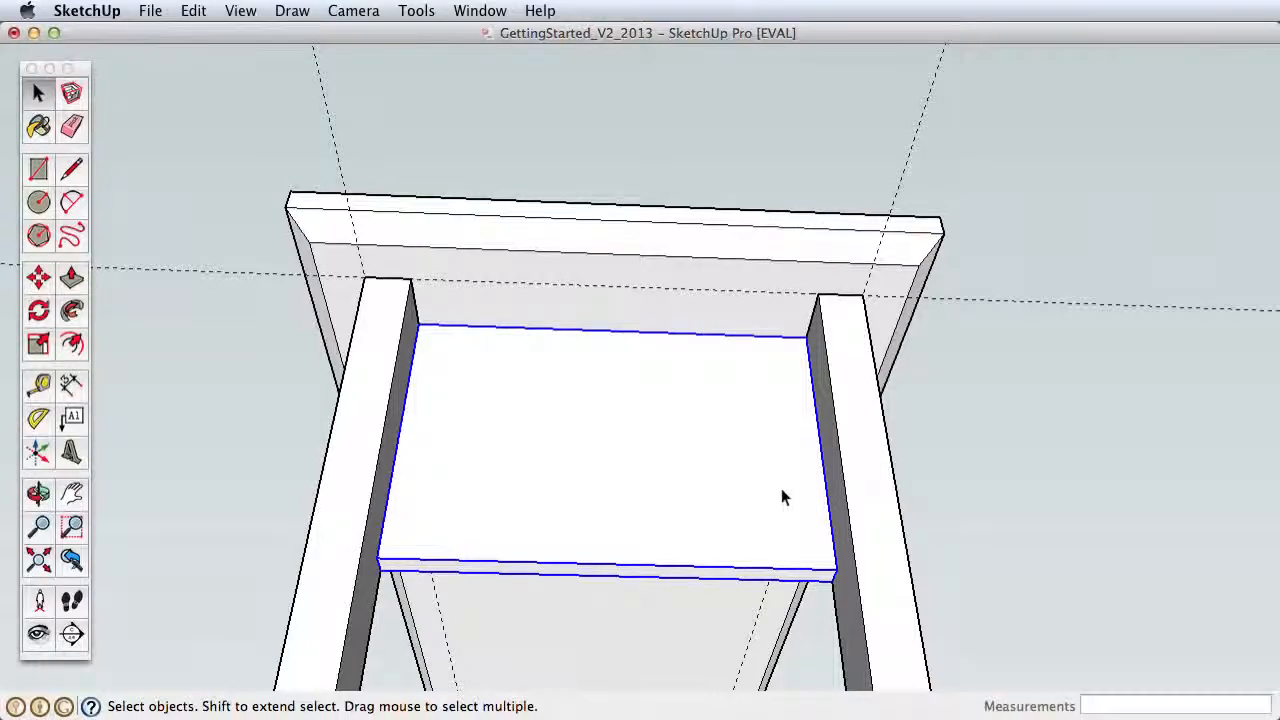
# Step: Copy both legs and their support board about 2' 4 23/32" along the green axis toward the tabletop's opposite end
pyautogui.press('z')
pyautogui.moveTo(777, 397); pyautogui.dragTo(772, 530)
pyautogui.press('h')
pyautogui.press('o')
pyautogui.moveTo(765, 470); pyautogui.dragTo(636, 439)
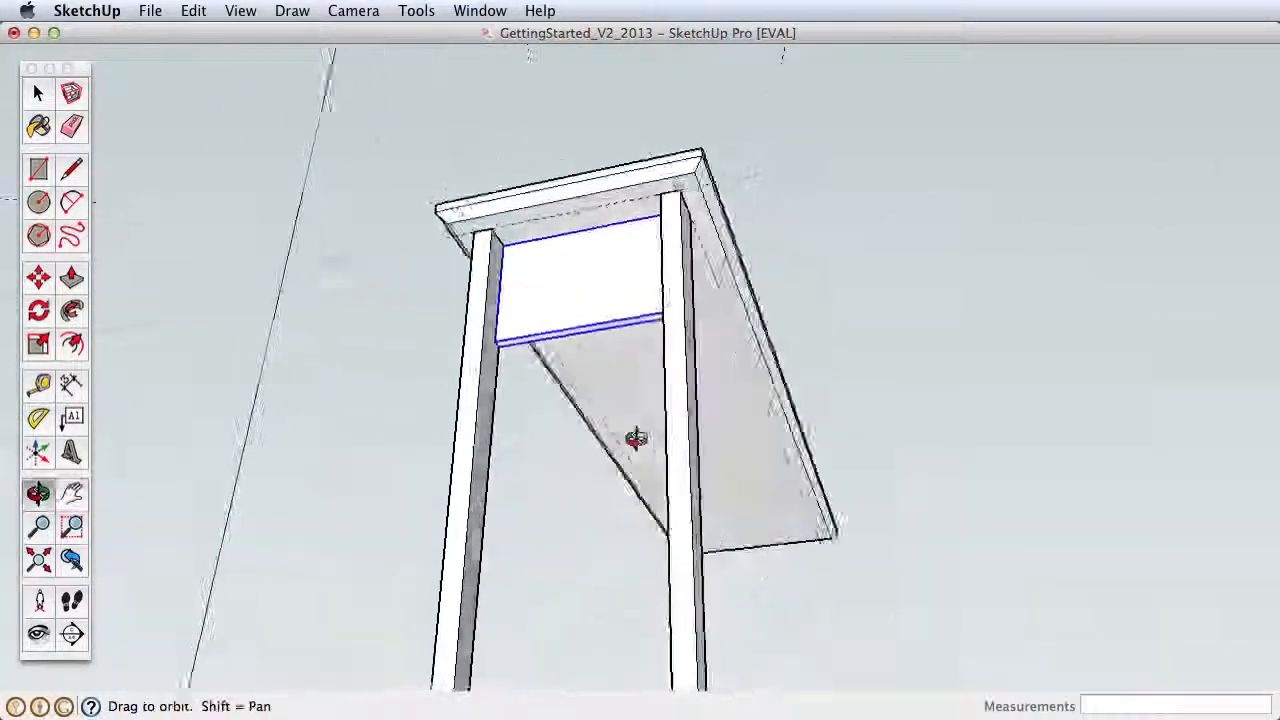
pyautogui.press('z')
pyautogui.moveTo(576, 340); pyautogui.dragTo(536, 358)
pyautogui.press('h')
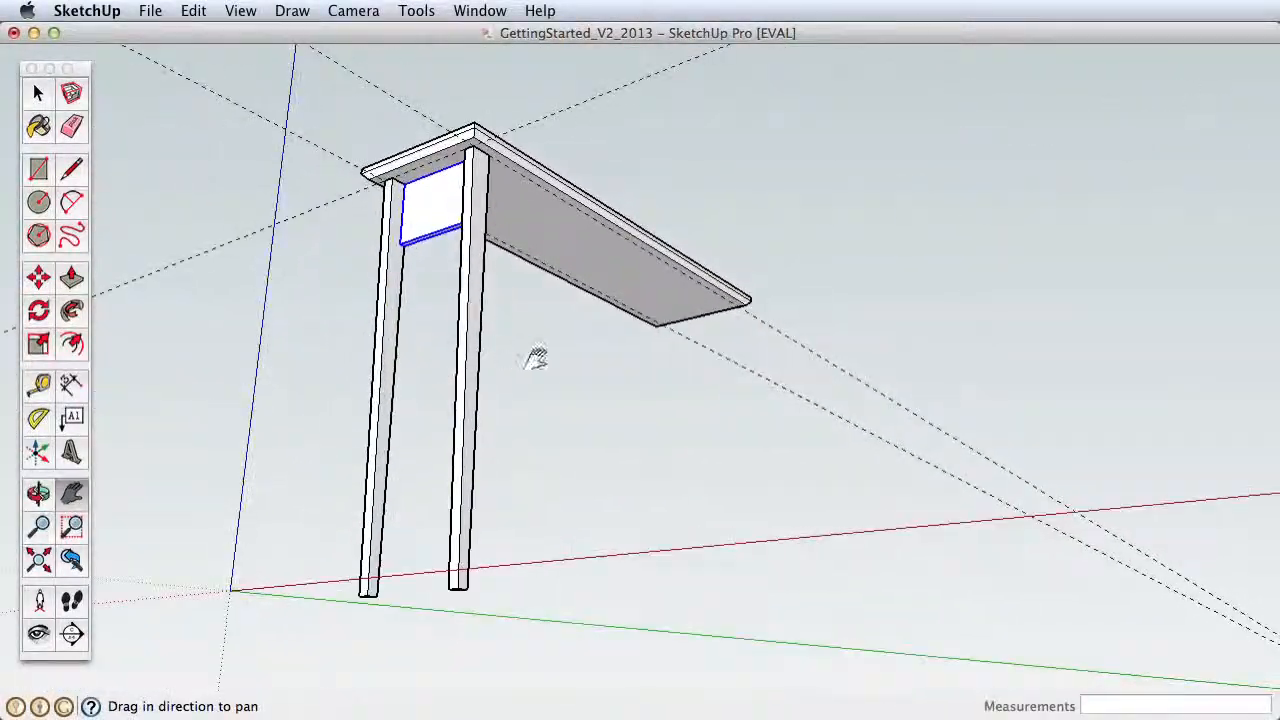
pyautogui.press('space')
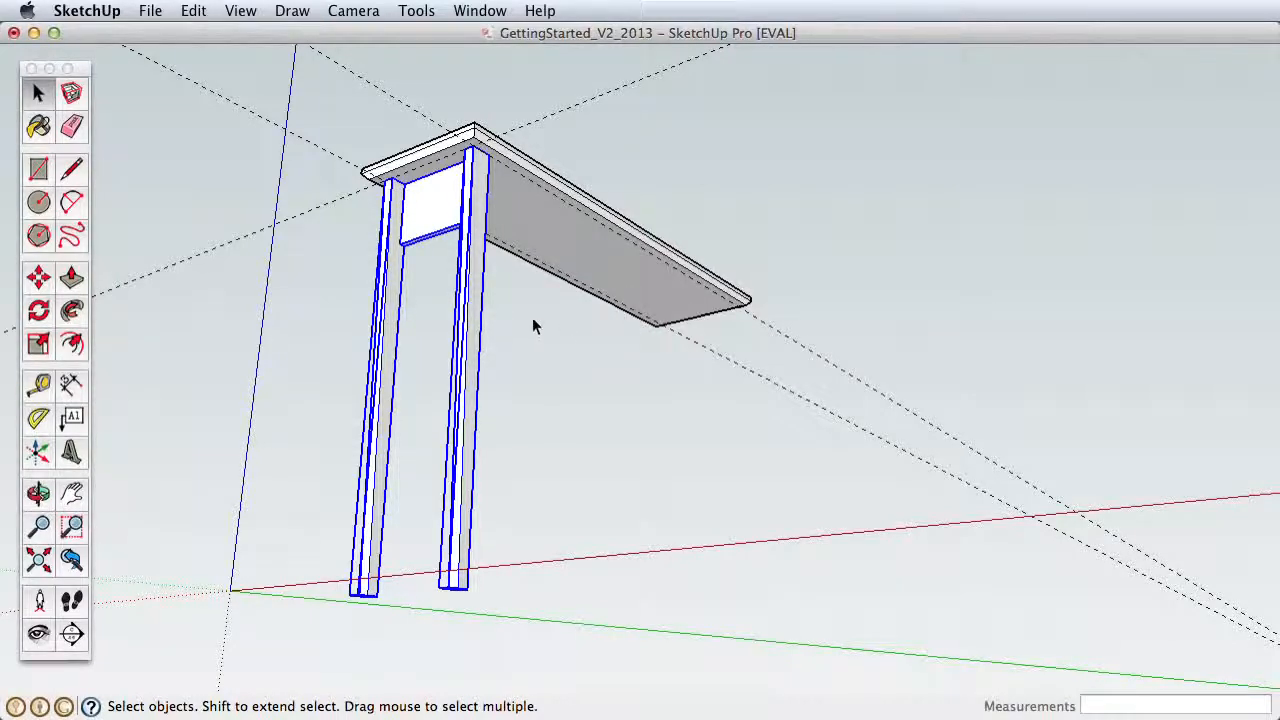
pyautogui.click(37, 280)
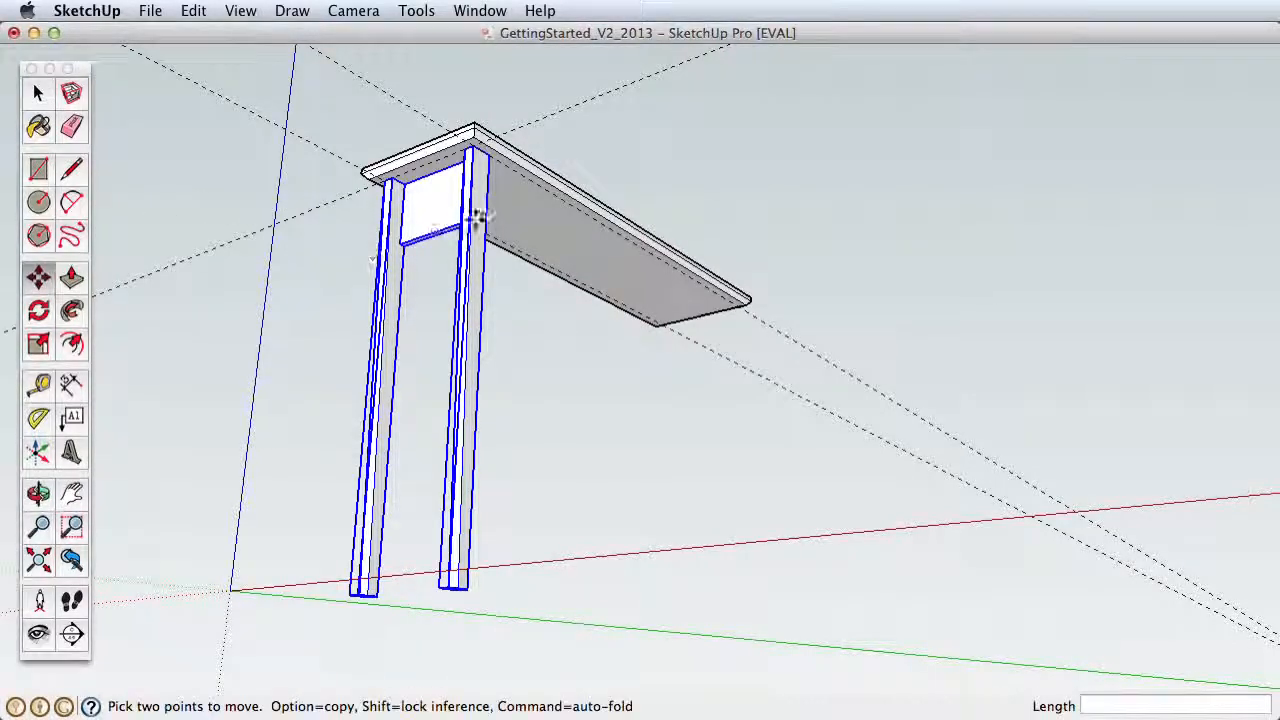
pyautogui.click(480, 160)
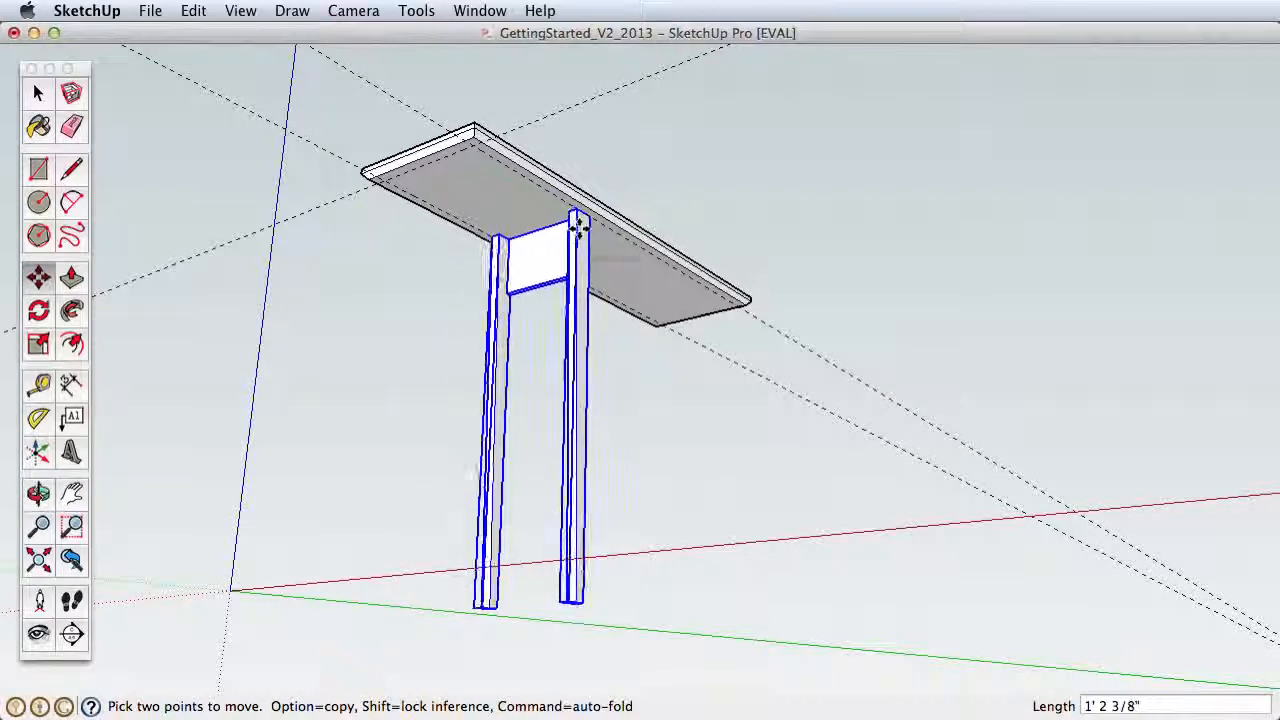
pyautogui.press('alt')
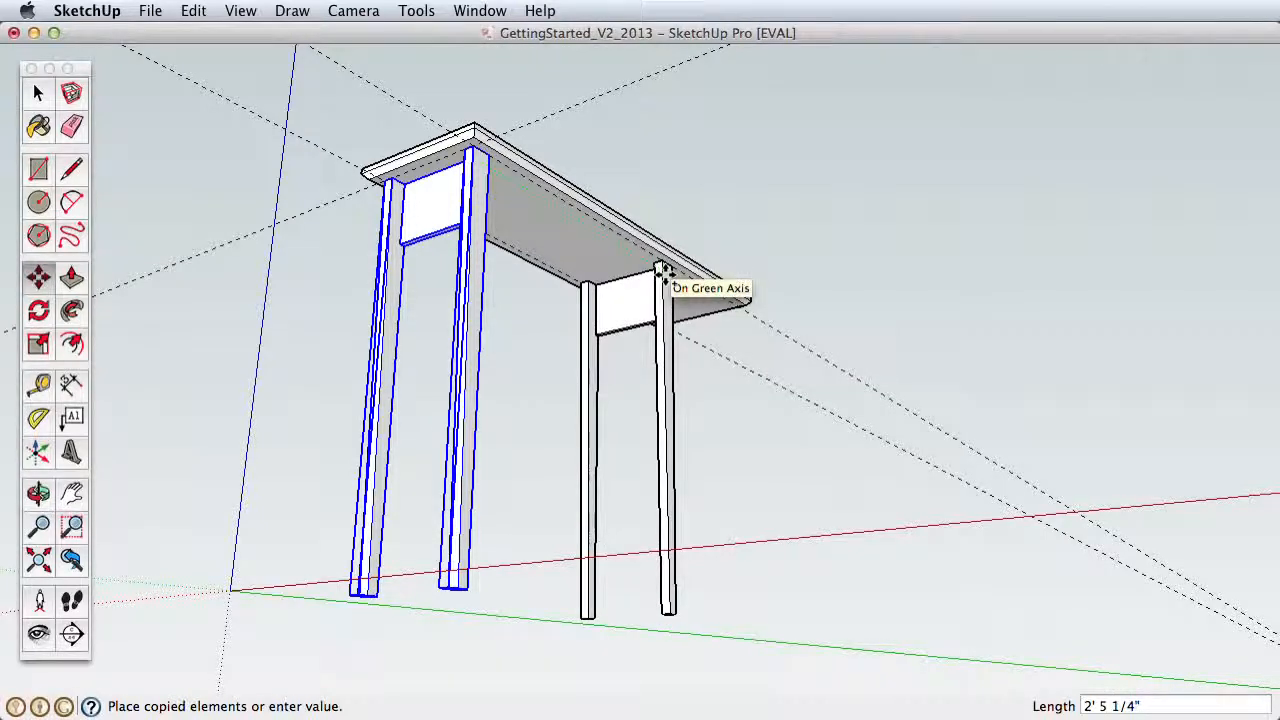
pyautogui.click(661, 271)
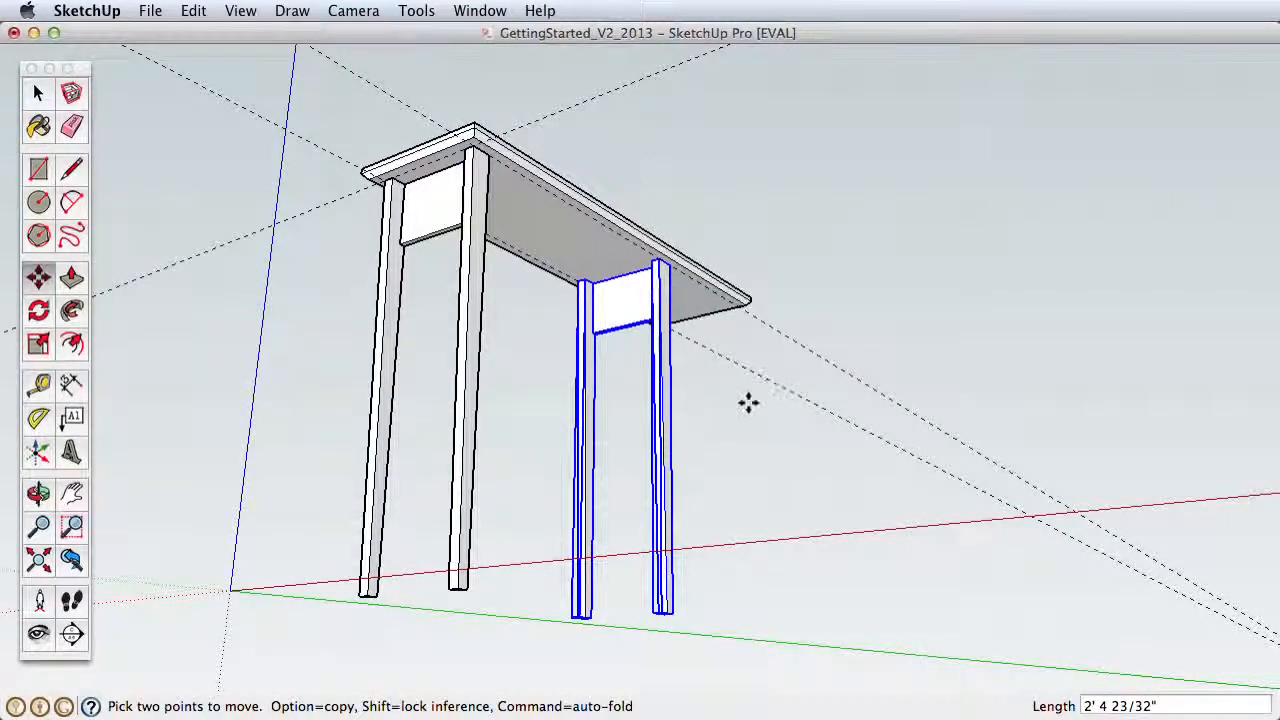
# Step: Use Tape Measure to add a guide on the tabletop's underside, parallel to the short edge at the copied legs' end
pyautogui.keyDown('shift'); pyautogui.moveTo(667, 311); pyautogui.dragTo(582, 426, button='middle'); pyautogui.keyUp('shift')
pyautogui.press('z')
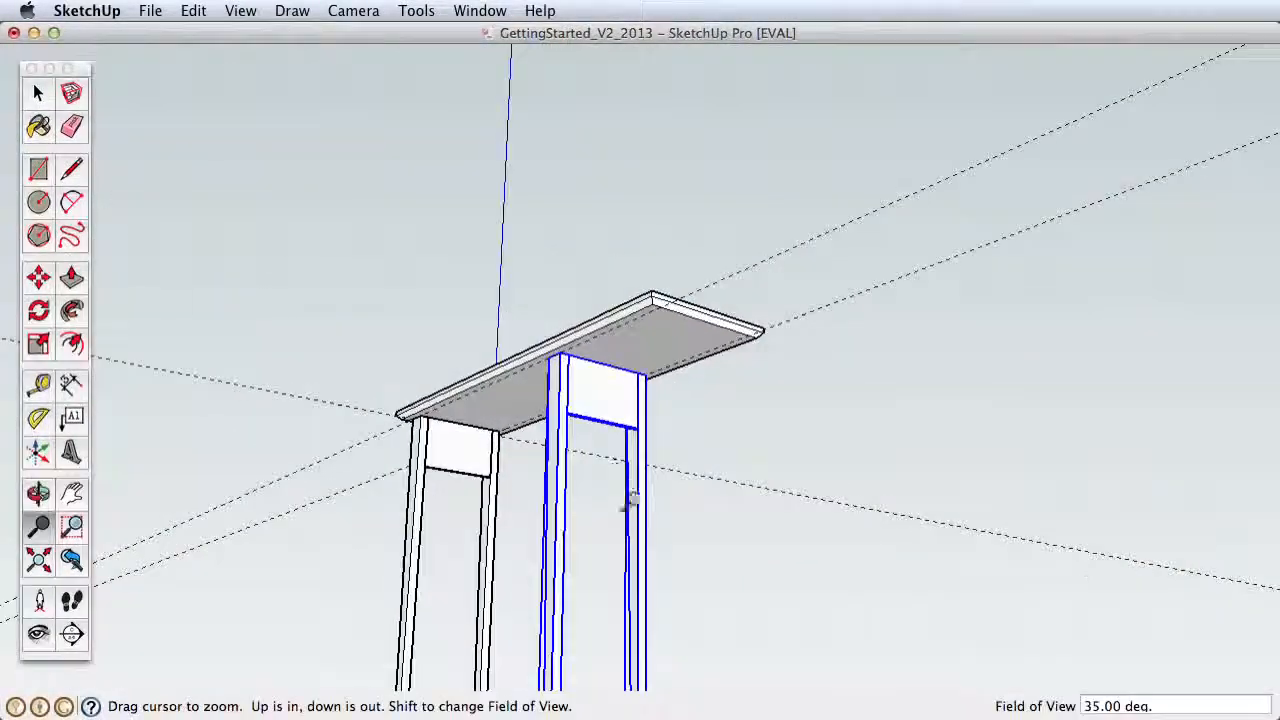
pyautogui.moveTo(629, 509); pyautogui.dragTo(617, 157)
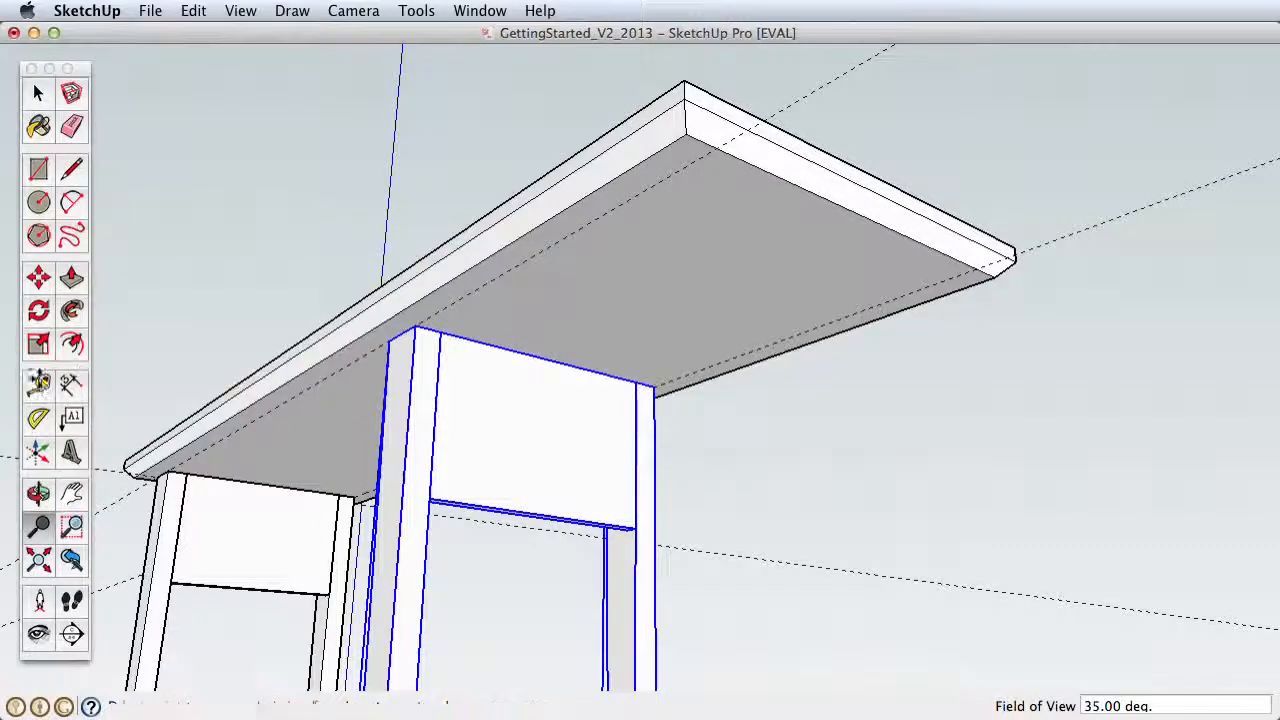
pyautogui.press('t')
pyautogui.click(824, 192)
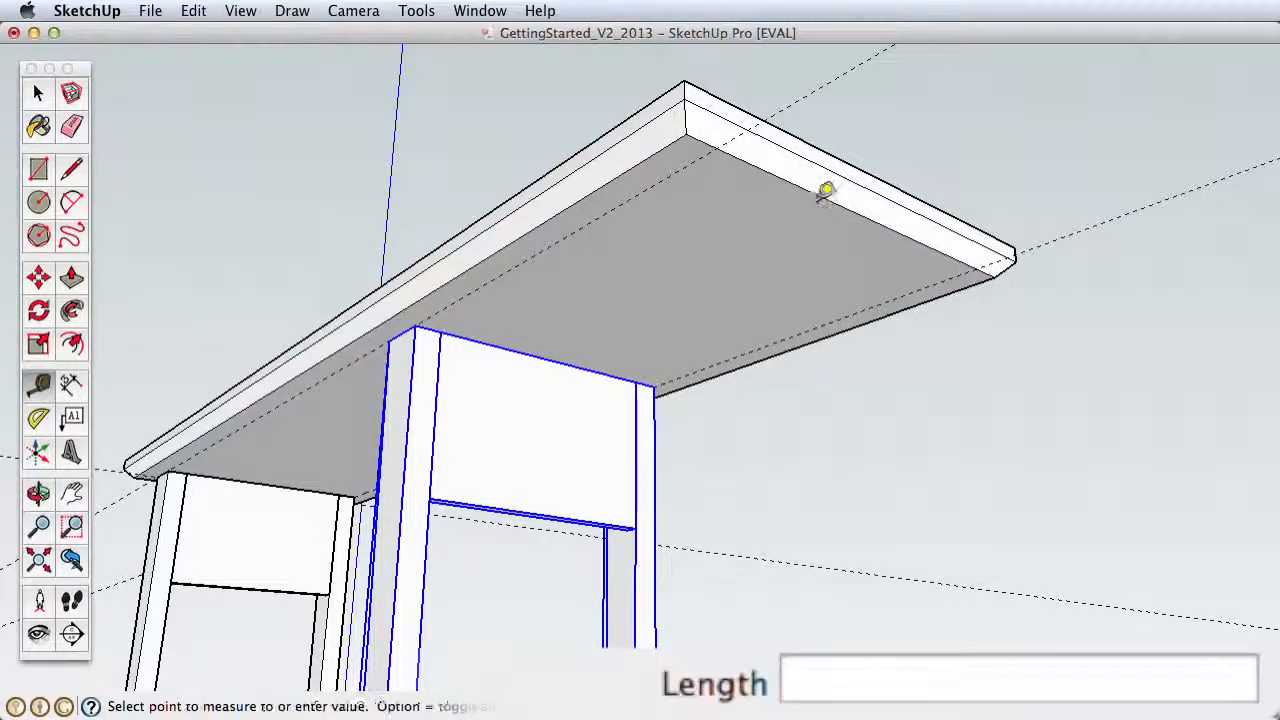
pyautogui.click(775, 214)
# Step: Select the copied legs and support board and try scaling them from a bottom corner grip
pyautogui.press('z')
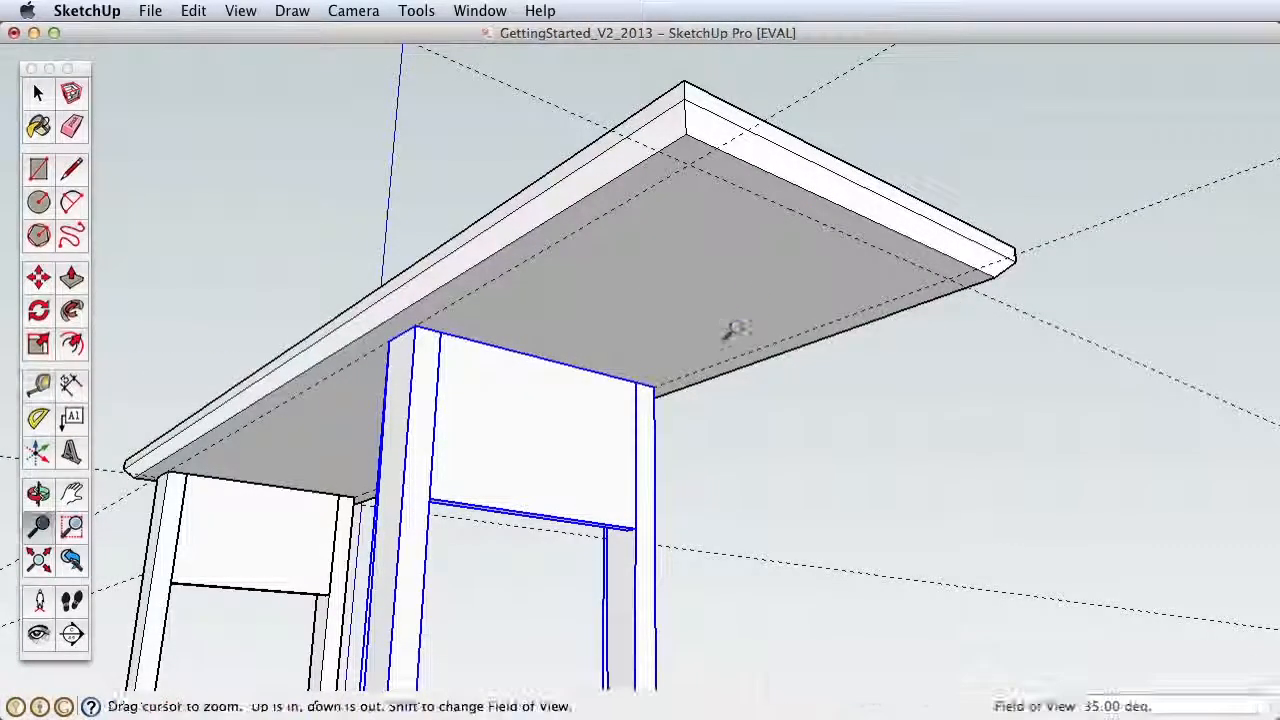
pyautogui.moveTo(735, 330); pyautogui.dragTo(722, 428)
pyautogui.press('h')
pyautogui.moveTo(616, 458); pyautogui.dragTo(714, 258)
pyautogui.press('z')
pyautogui.moveTo(705, 322); pyautogui.dragTo(650, 475)
pyautogui.press('h')
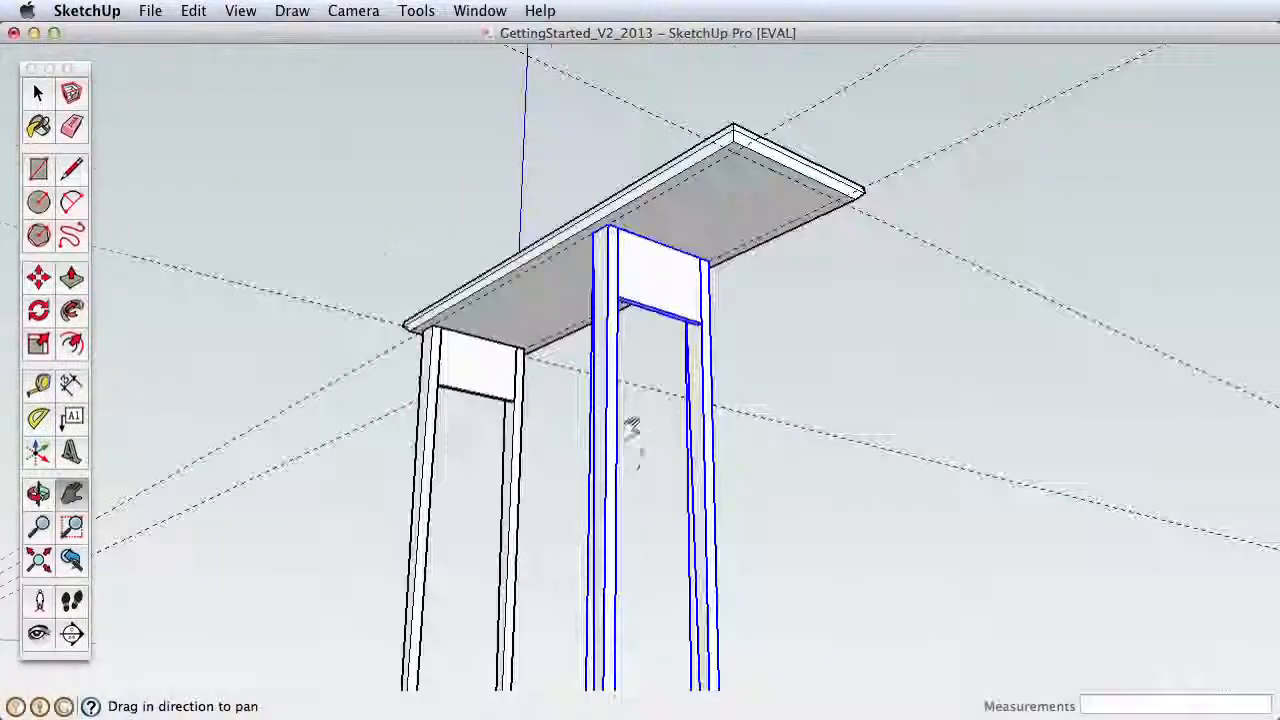
pyautogui.moveTo(632, 428); pyautogui.dragTo(654, 323)
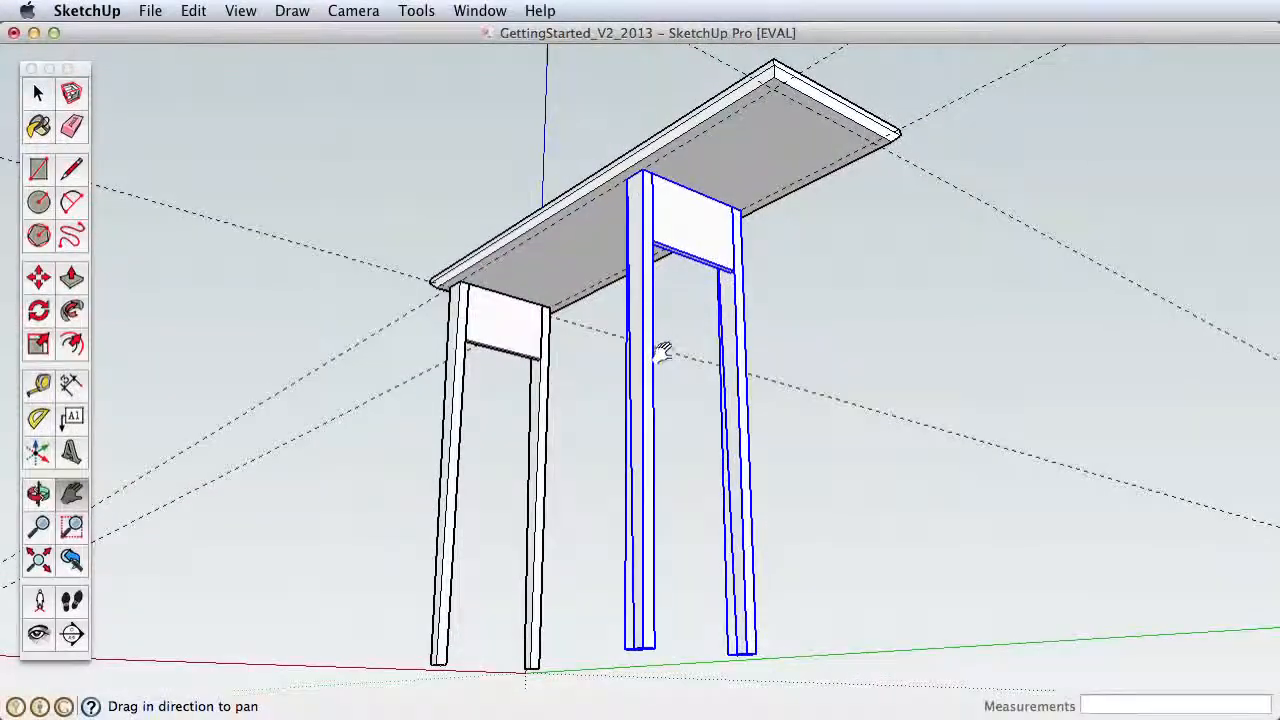
pyautogui.press('space')
pyautogui.click(670, 262)
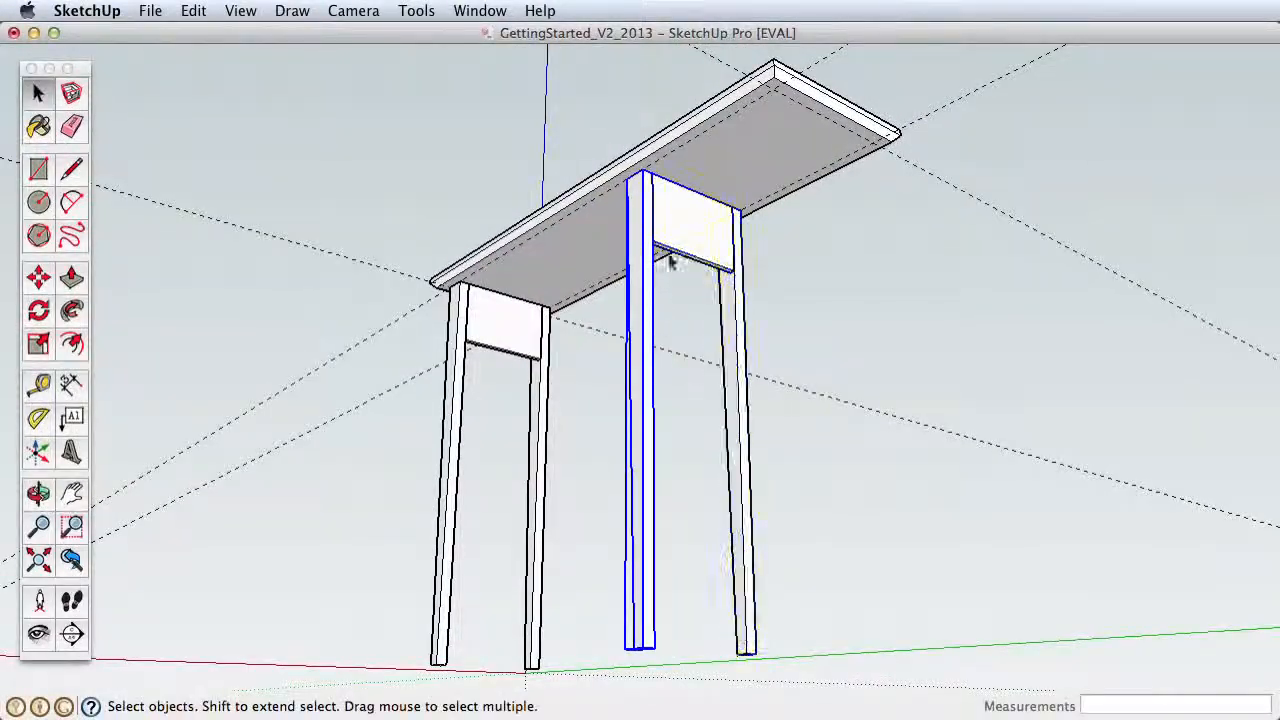
pyautogui.keyDown('shift'); pyautogui.click(736, 316); pyautogui.keyUp('shift')
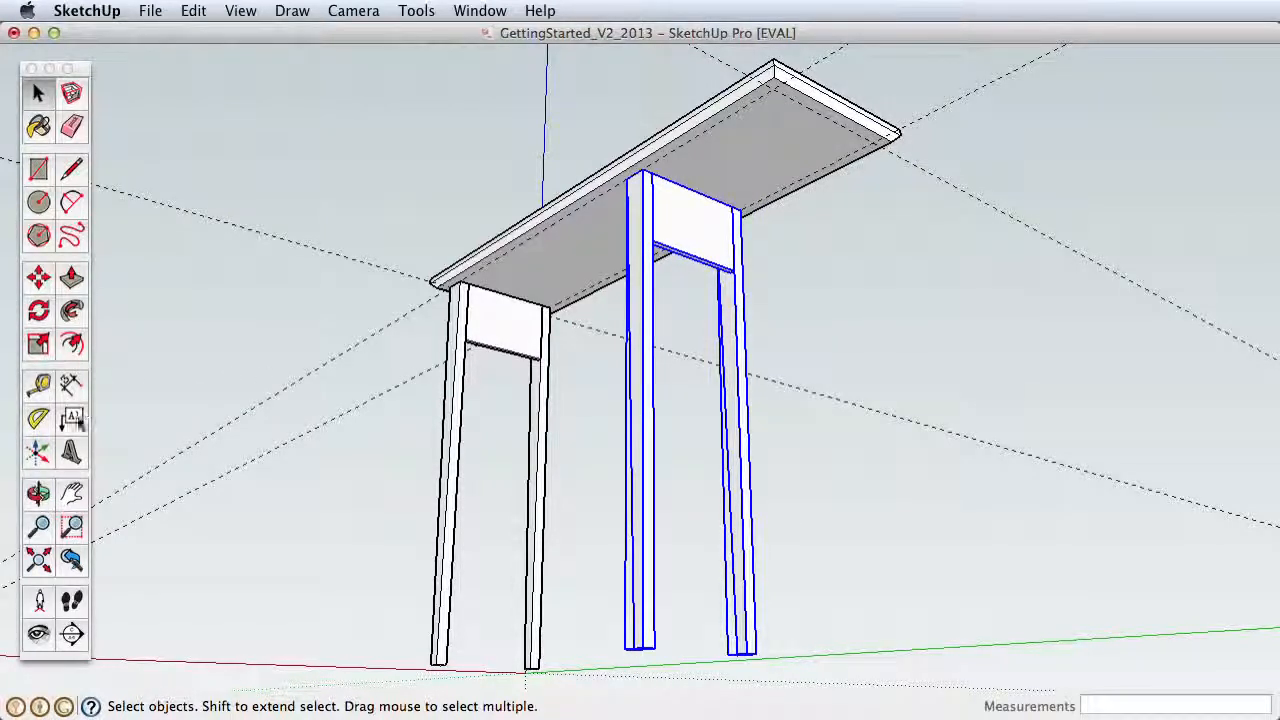
pyautogui.click(38, 344)
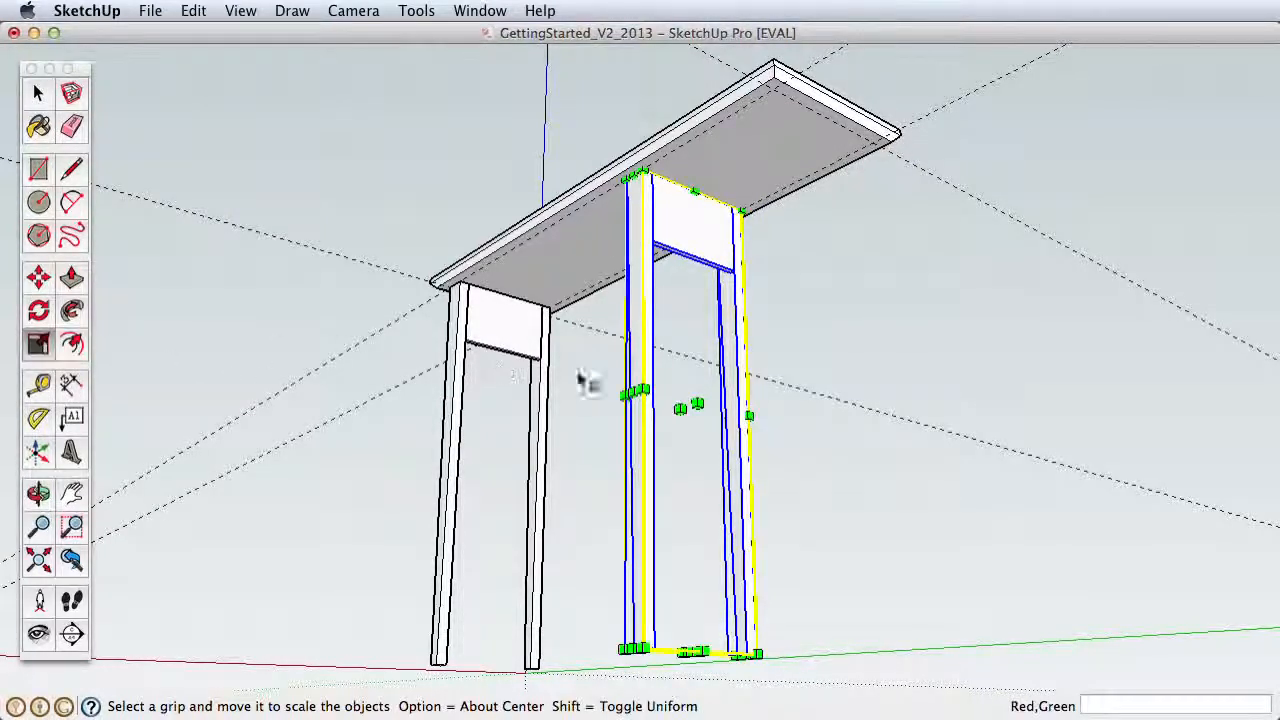
pyautogui.moveTo(750, 648); pyautogui.dragTo(772, 626)
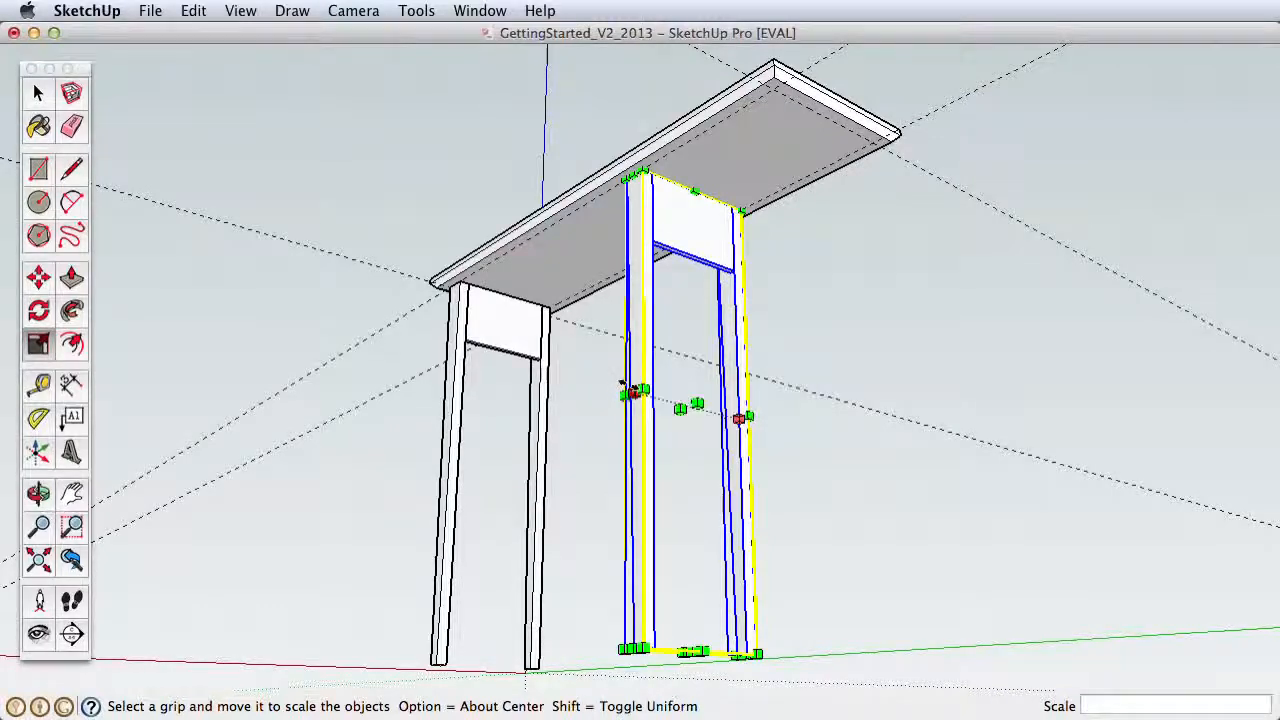
# Step: Try scaling the copied leg assembly from its side and face grips, including a green scale of -1.00
pyautogui.moveTo(624, 388); pyautogui.dragTo(695, 412)
pyautogui.press('space')
pyautogui.press('s')
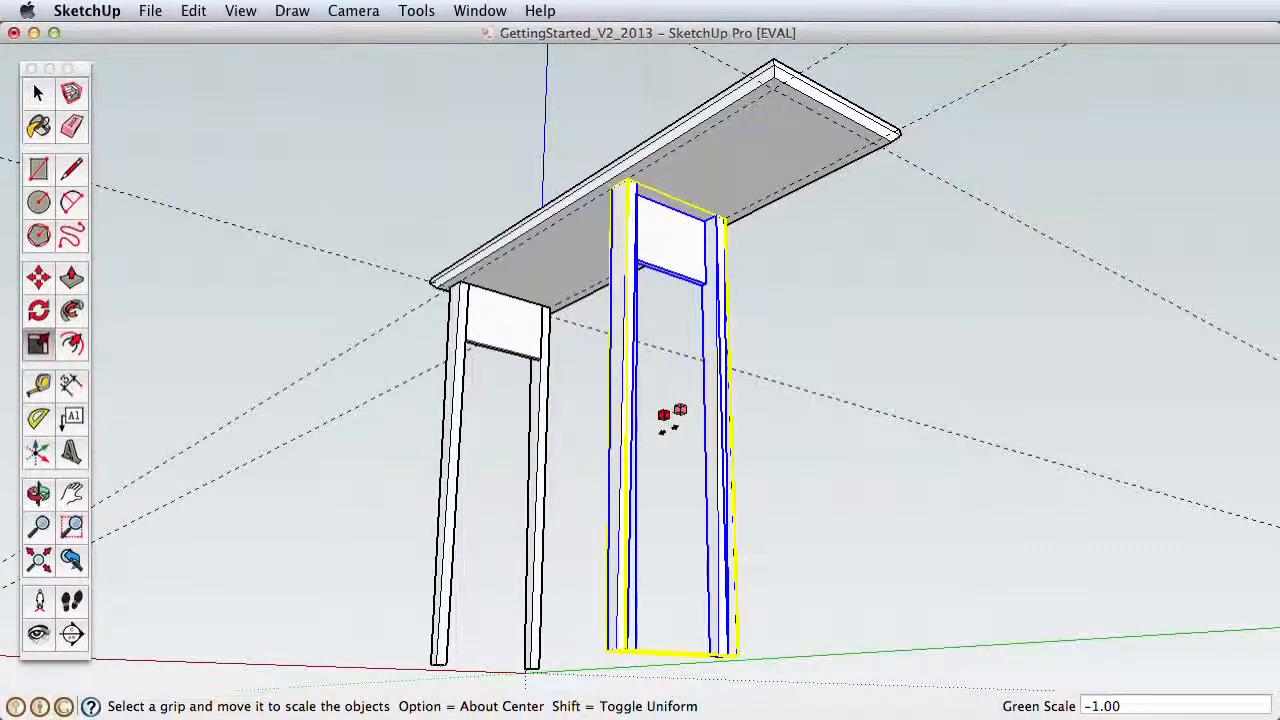
pyautogui.moveTo(669, 430); pyautogui.dragTo(664, 427)
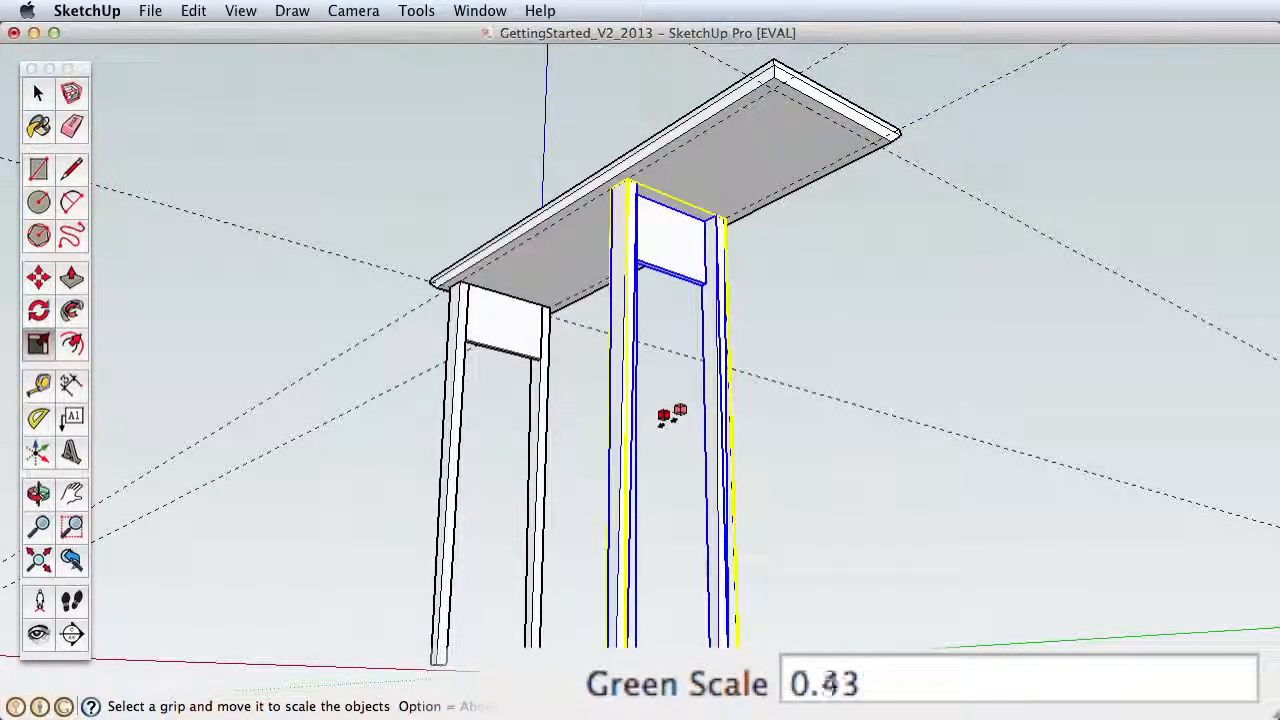
pyautogui.moveTo(657, 426); pyautogui.dragTo(698, 419)
pyautogui.press('space')
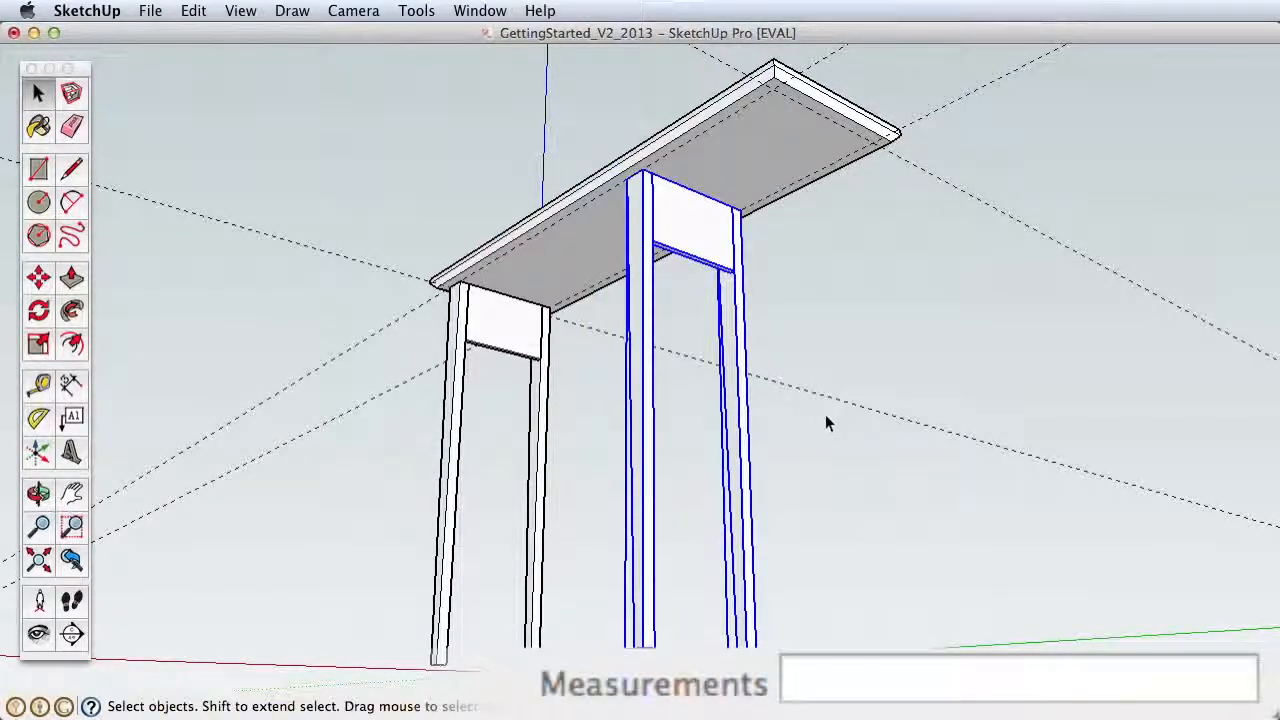
# Step: Mirror the copied legs and support board along the green axis with the Scale tool
pyautogui.click(790, 436)
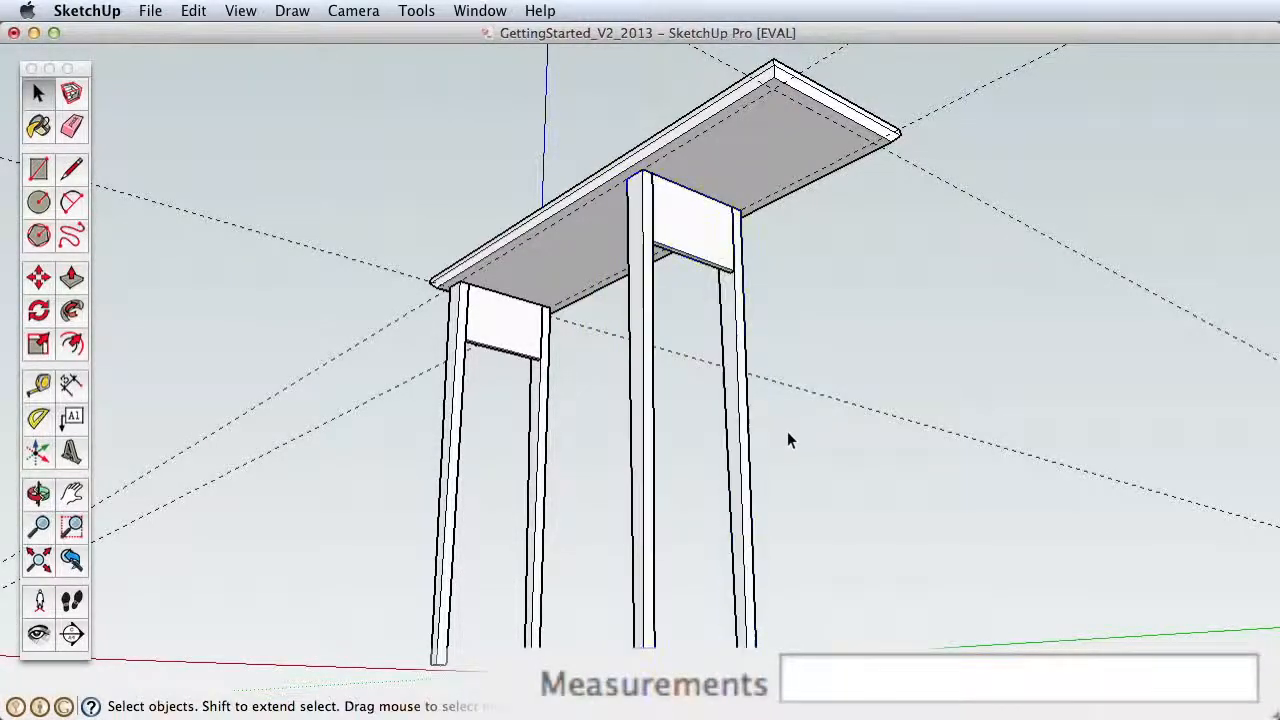
pyautogui.click(741, 420)
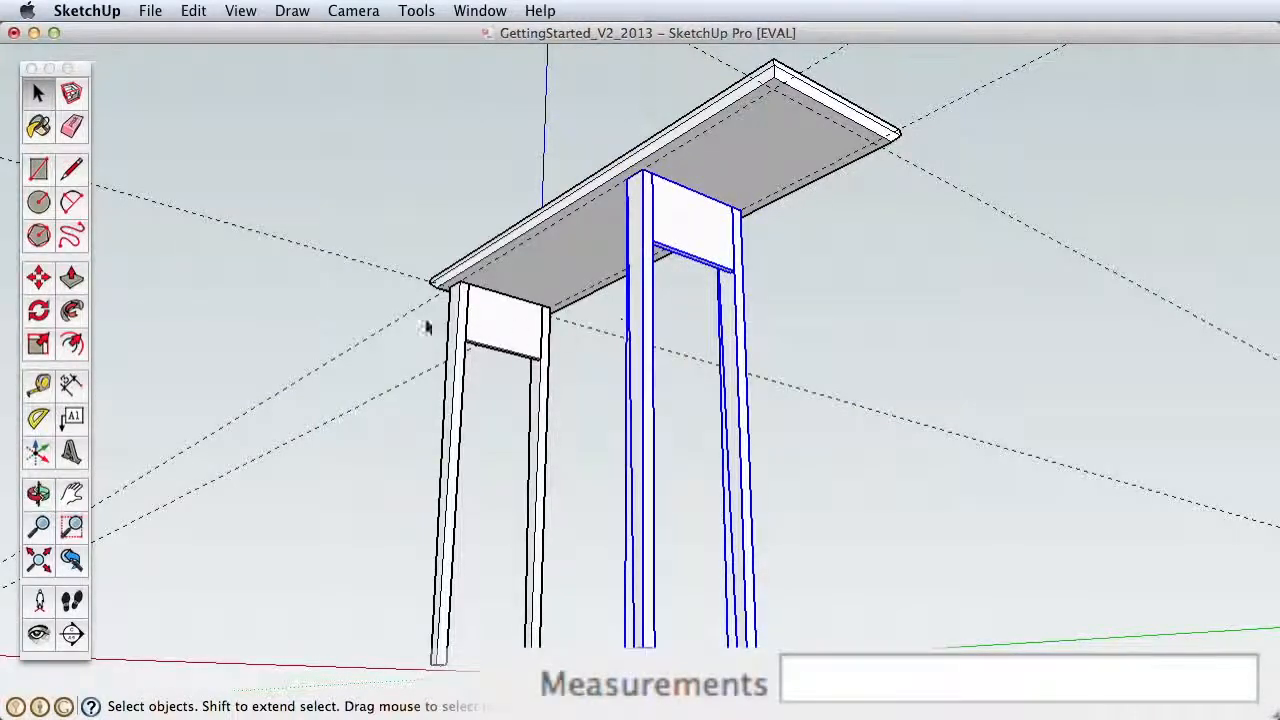
pyautogui.click(38, 343)
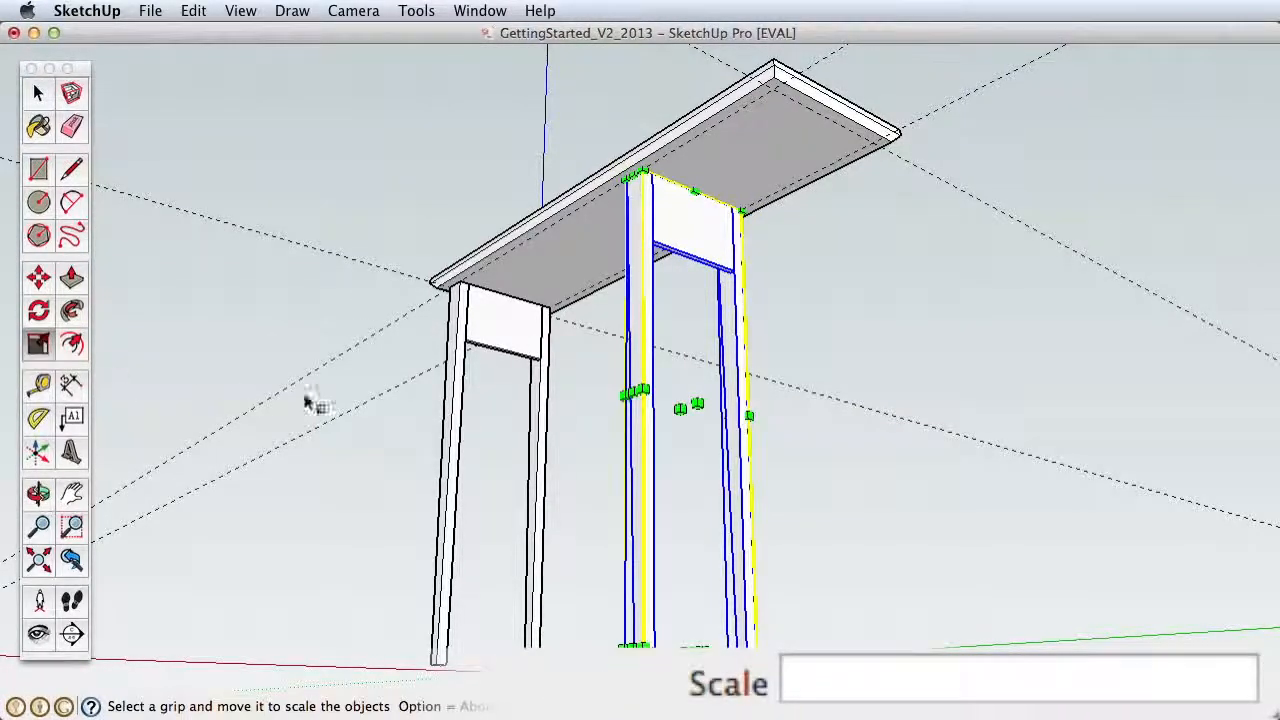
pyautogui.moveTo(680, 407); pyautogui.dragTo(706, 404)
# Step: Move the mirrored leg assembly by its leg's top corner onto the guide intersection at the tabletop's far corner
pyautogui.press('h')
pyautogui.moveTo(771, 275)
pyautogui.mouseDown()
pyautogui.moveTo(768, 411)
pyautogui.moveTo(773, 290)
pyautogui.mouseUp()
pyautogui.press('z')
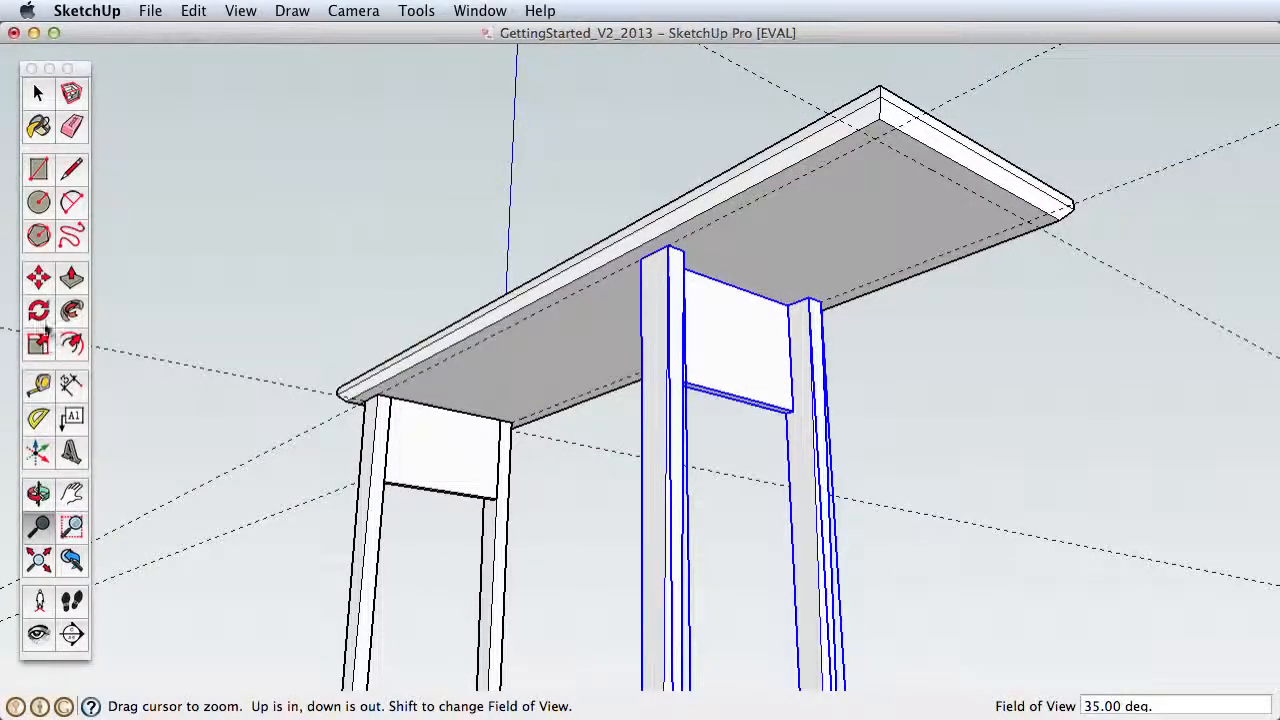
pyautogui.click(38, 278)
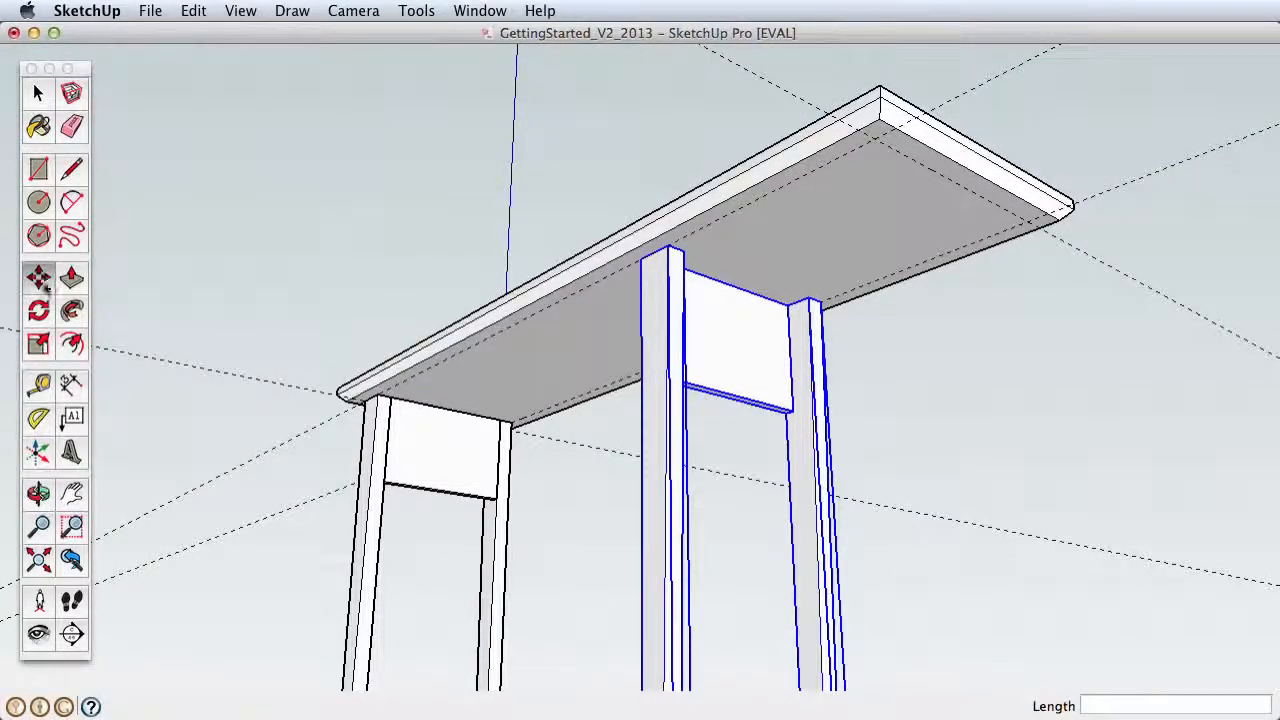
pyautogui.click(669, 248)
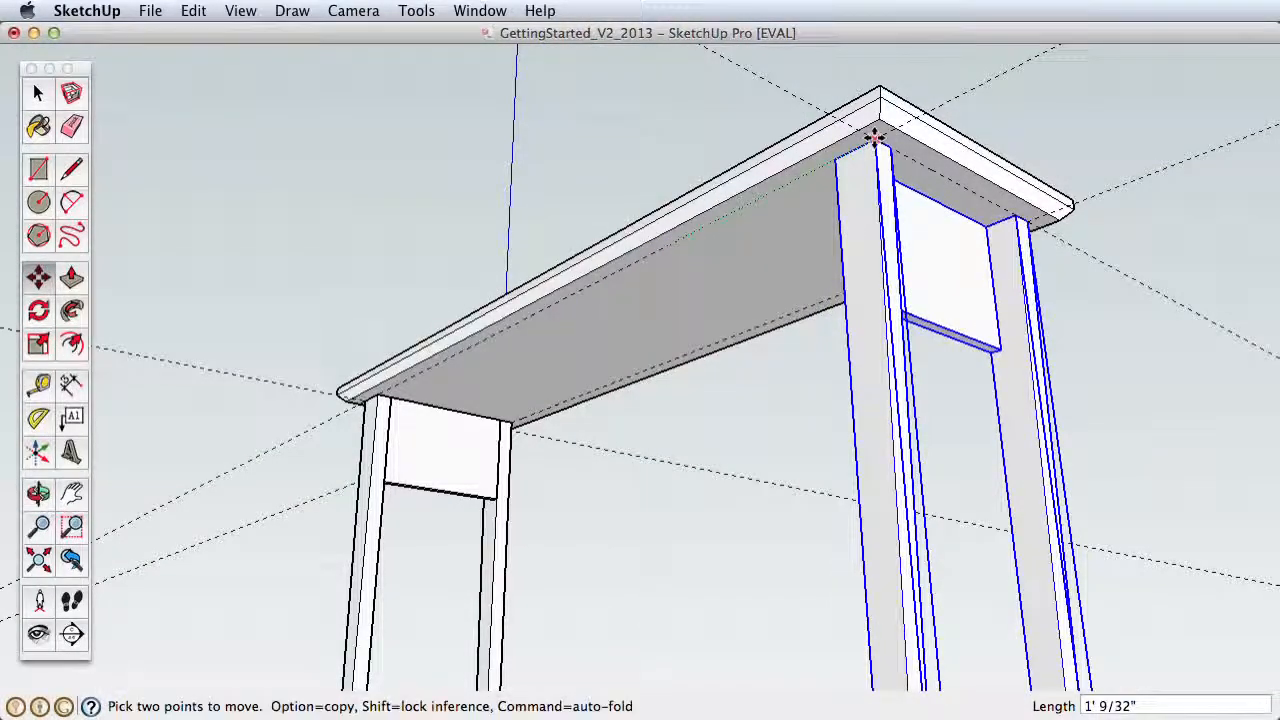
pyautogui.click(875, 138)
# Step: Draw a 1/2" by 6" rectangle on the original leg's inner face, beside the short support board
pyautogui.press('h')
pyautogui.moveTo(596, 395); pyautogui.dragTo(878, 385)
pyautogui.press('z')
pyautogui.moveTo(782, 516); pyautogui.dragTo(661, 235)
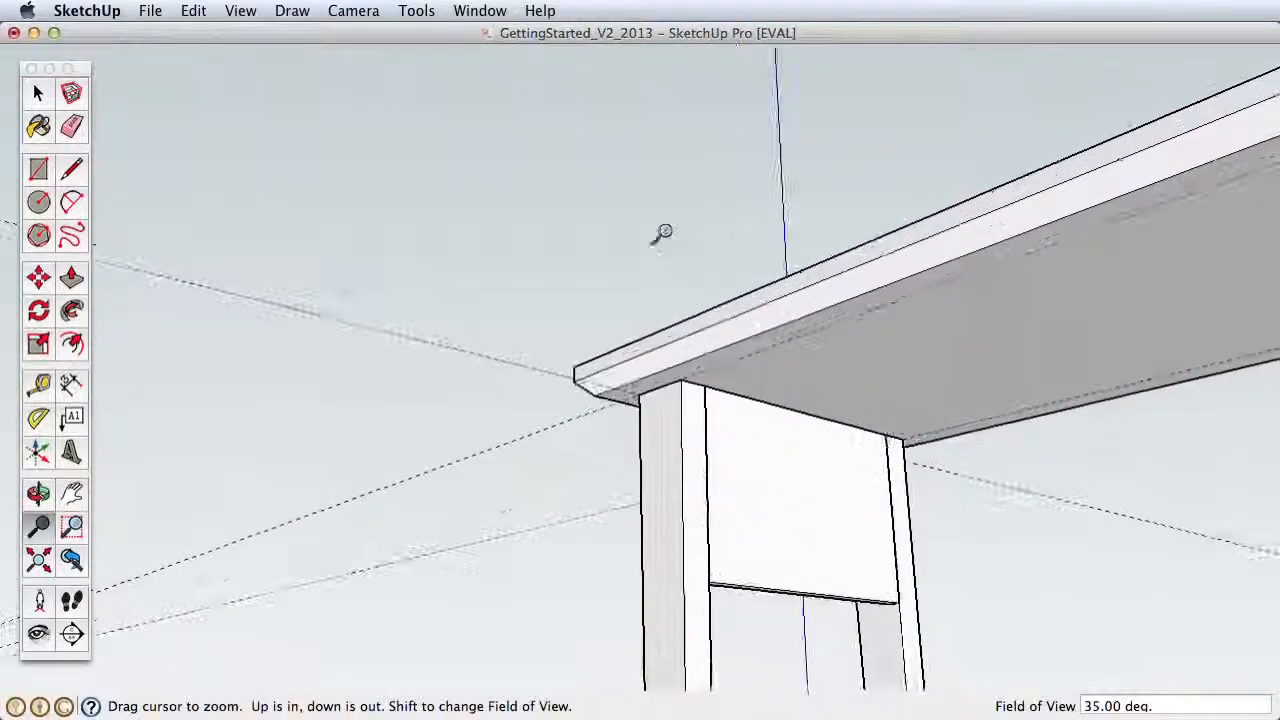
pyautogui.press('h')
pyautogui.moveTo(745, 542); pyautogui.dragTo(683, 430)
pyautogui.press('z')
pyautogui.moveTo(702, 508); pyautogui.dragTo(395, 347)
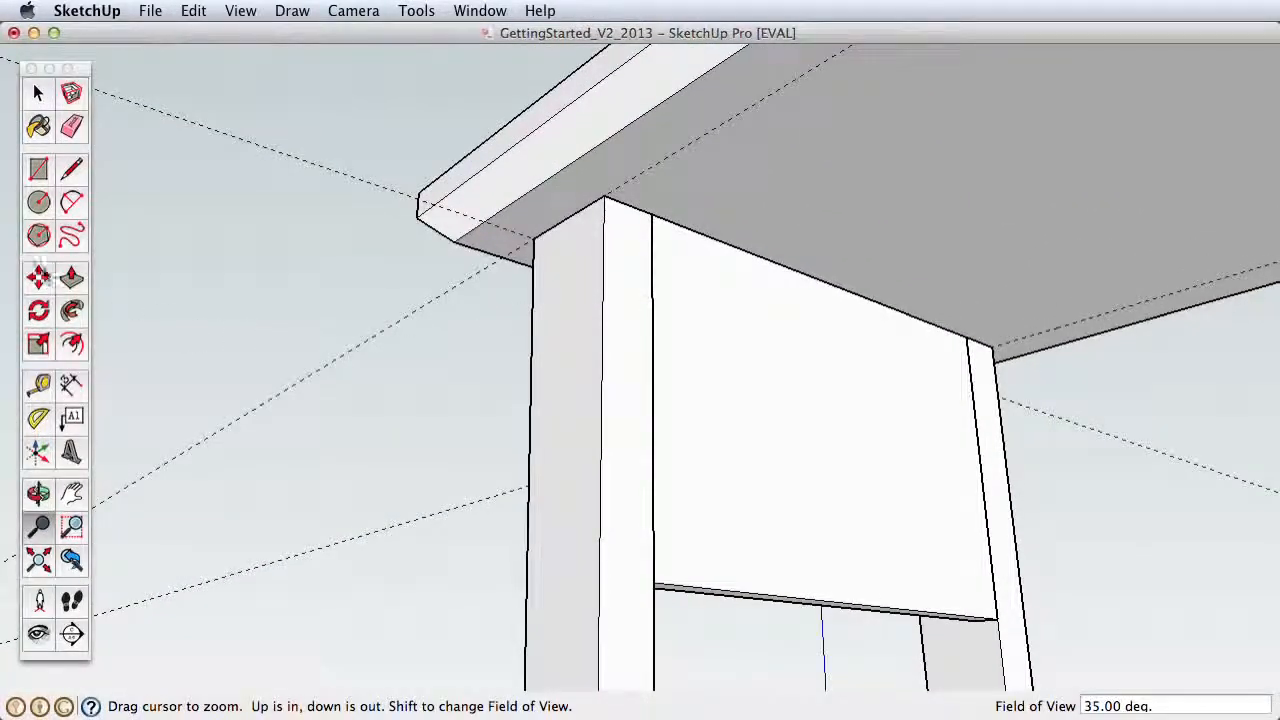
pyautogui.click(37, 172)
pyautogui.click(652, 583)
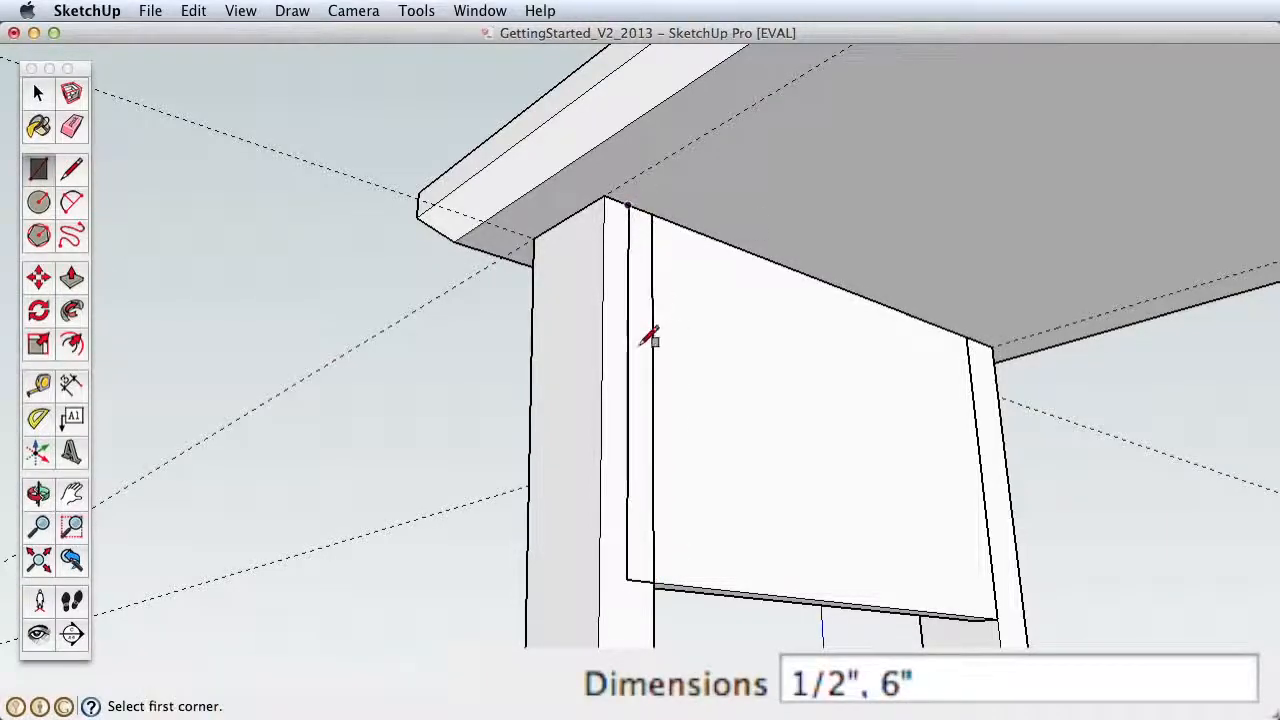
# Step: Extrude the 1/2" by 6" rectangle 3' 5" with Push/Pull so the board spans to the leg at the table's other end
pyautogui.press('p')
pyautogui.click(639, 408)
pyautogui.click(706, 251)
pyautogui.press('z')
pyautogui.moveTo(703, 275); pyautogui.dragTo(489, 487)
pyautogui.press('h')
pyautogui.press('p')
pyautogui.click(472, 448)
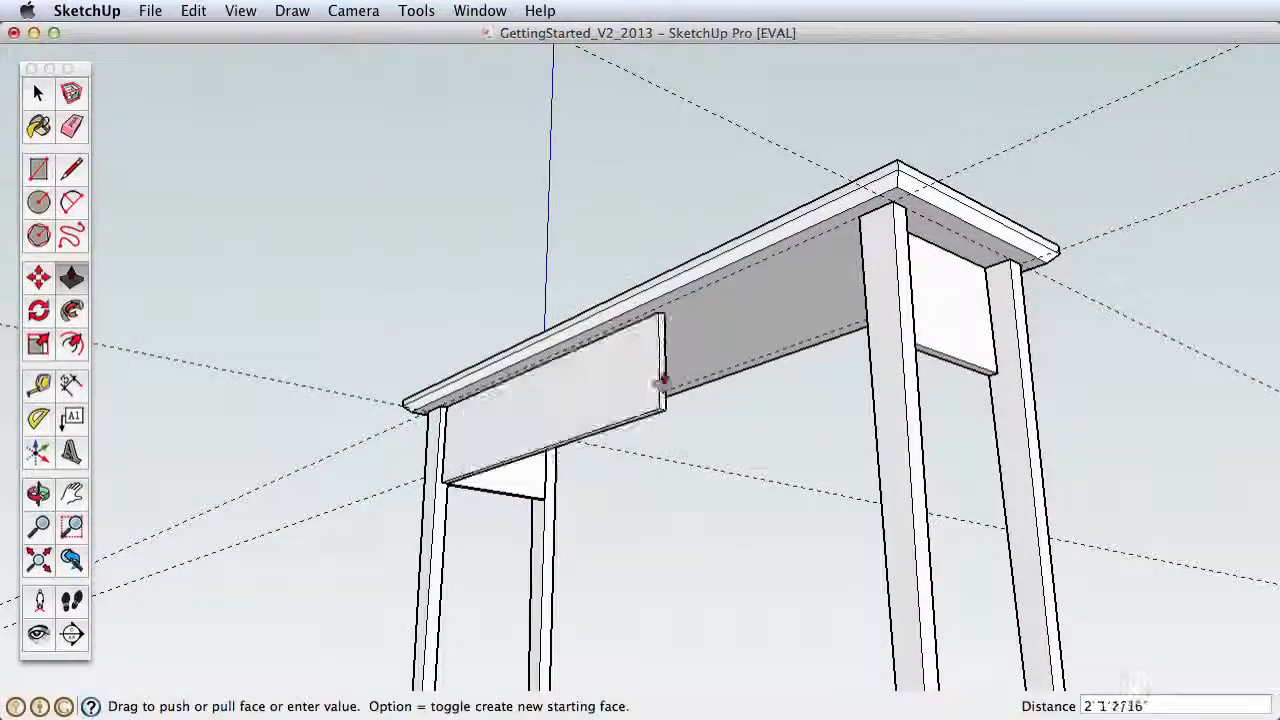
pyautogui.click(860, 230)
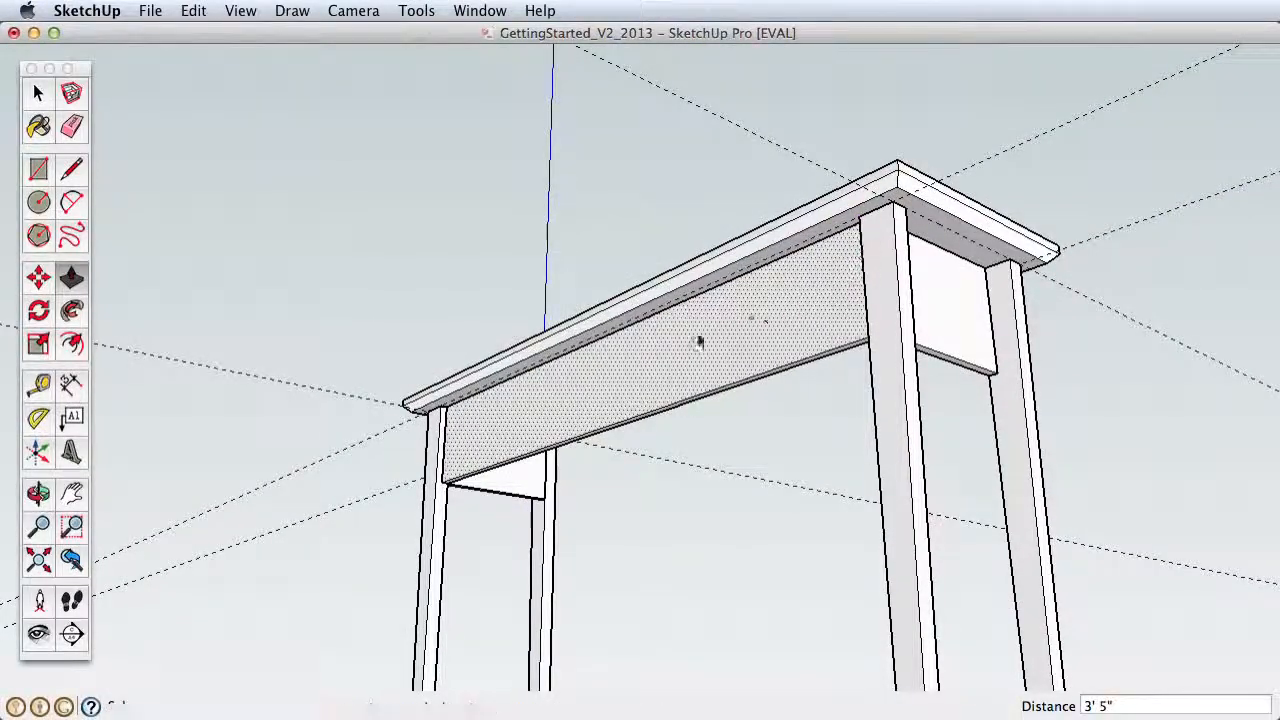
# Step: Turn the whole long support board into a component named "table front support"
pyautogui.press('space')
pyautogui.click(664, 362)
pyautogui.rightClick(654, 352)
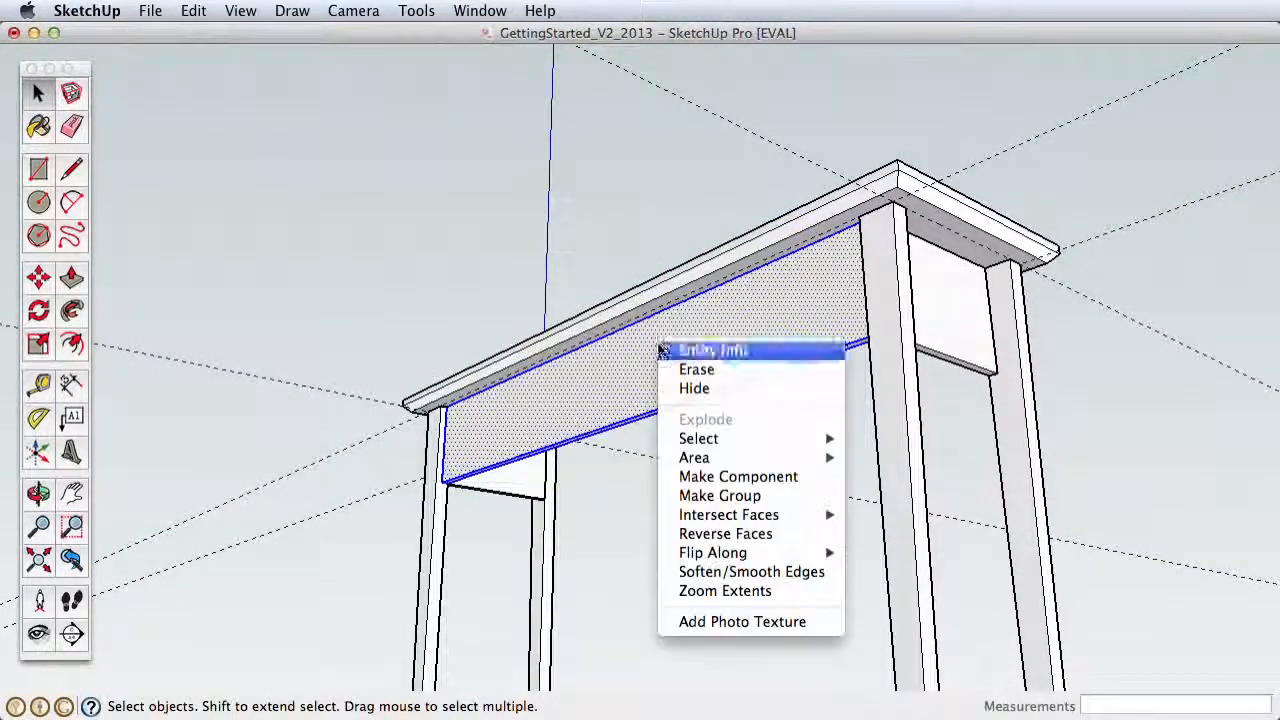
pyautogui.click(744, 477)
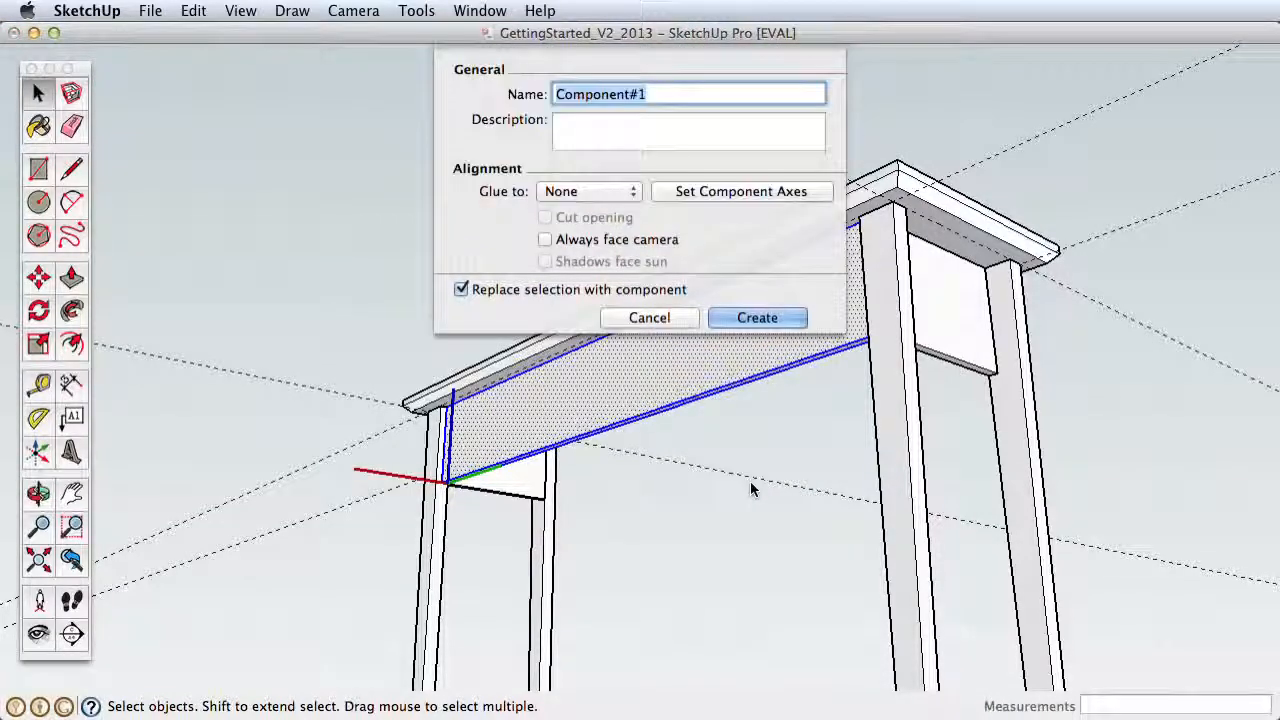
pyautogui.write('table fro')
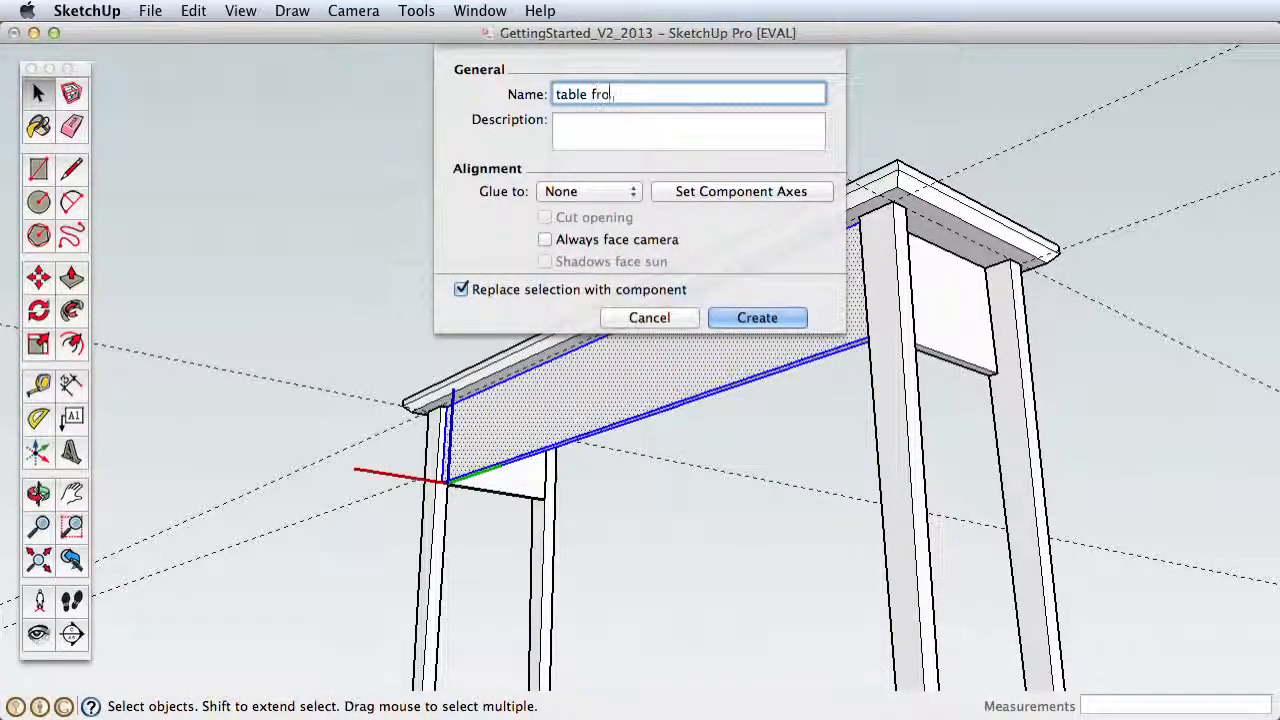
pyautogui.write('nt support')
pyautogui.press('Return')
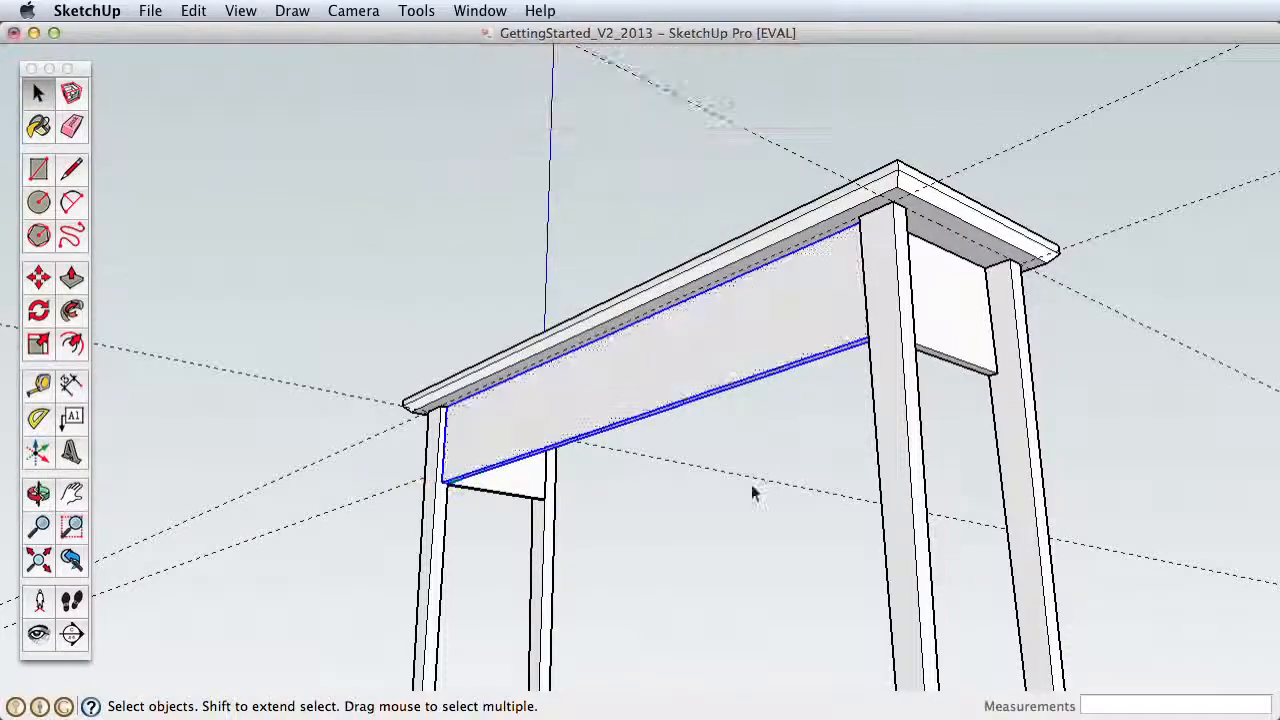
# Step: Copy the long support from its top corner to the top-edge midpoint of the leg on the table's opposite long side
pyautogui.moveTo(1055, 432); pyautogui.dragTo(806, 497, button='middle')
pyautogui.moveTo(806, 497); pyautogui.dragTo(849, 263)
pyautogui.press('h')
pyautogui.moveTo(870, 531); pyautogui.dragTo(502, 348)
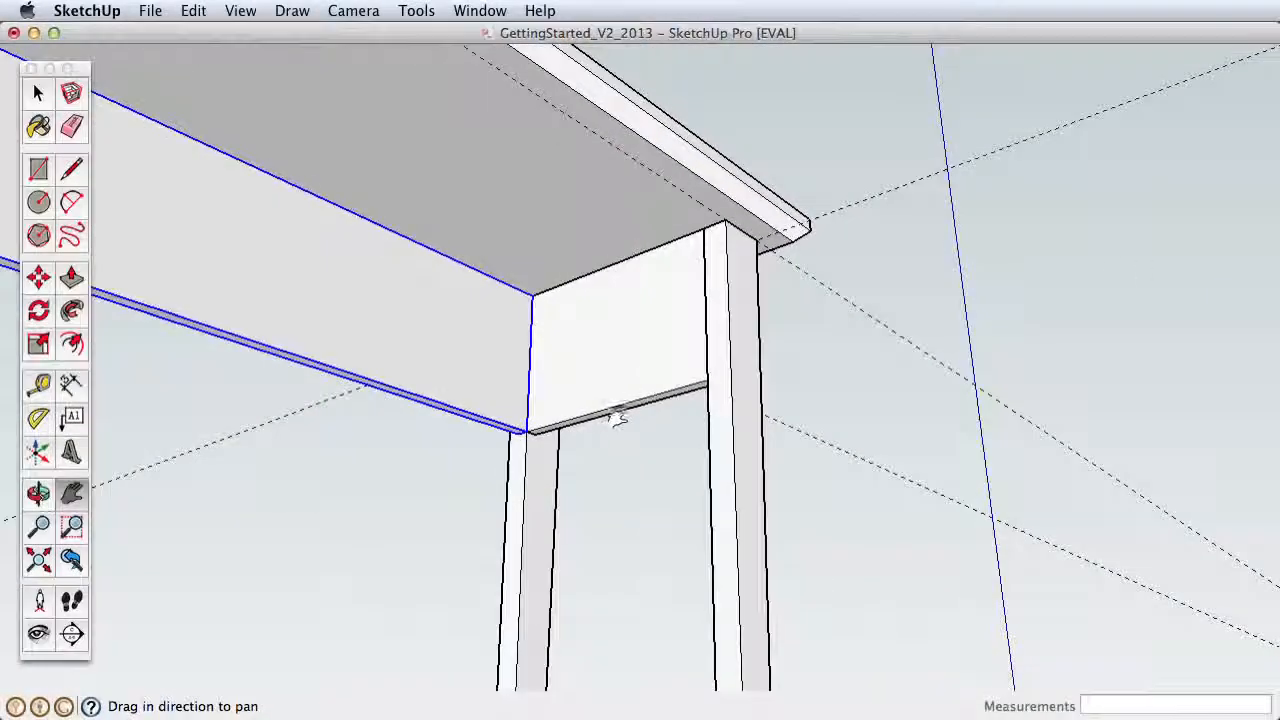
pyautogui.keyDown('alt'); pyautogui.click(531, 296); pyautogui.keyUp('alt')
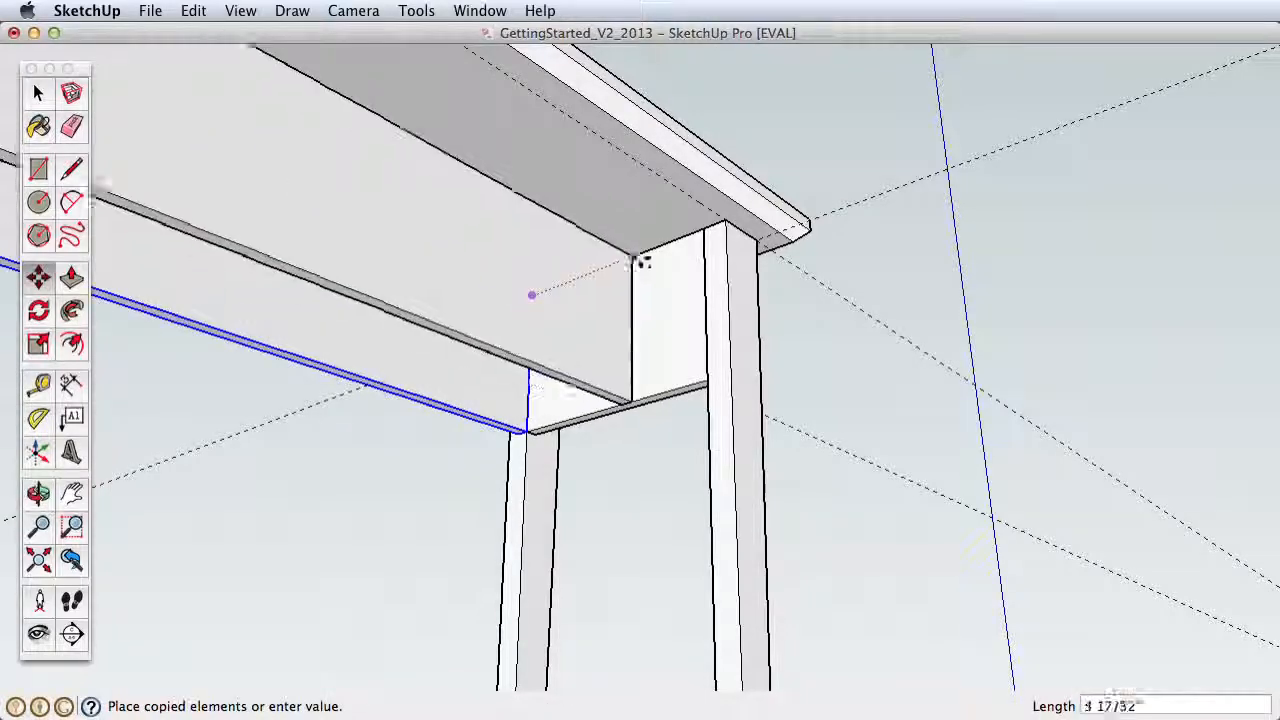
pyautogui.scroll(5, 712, 222)
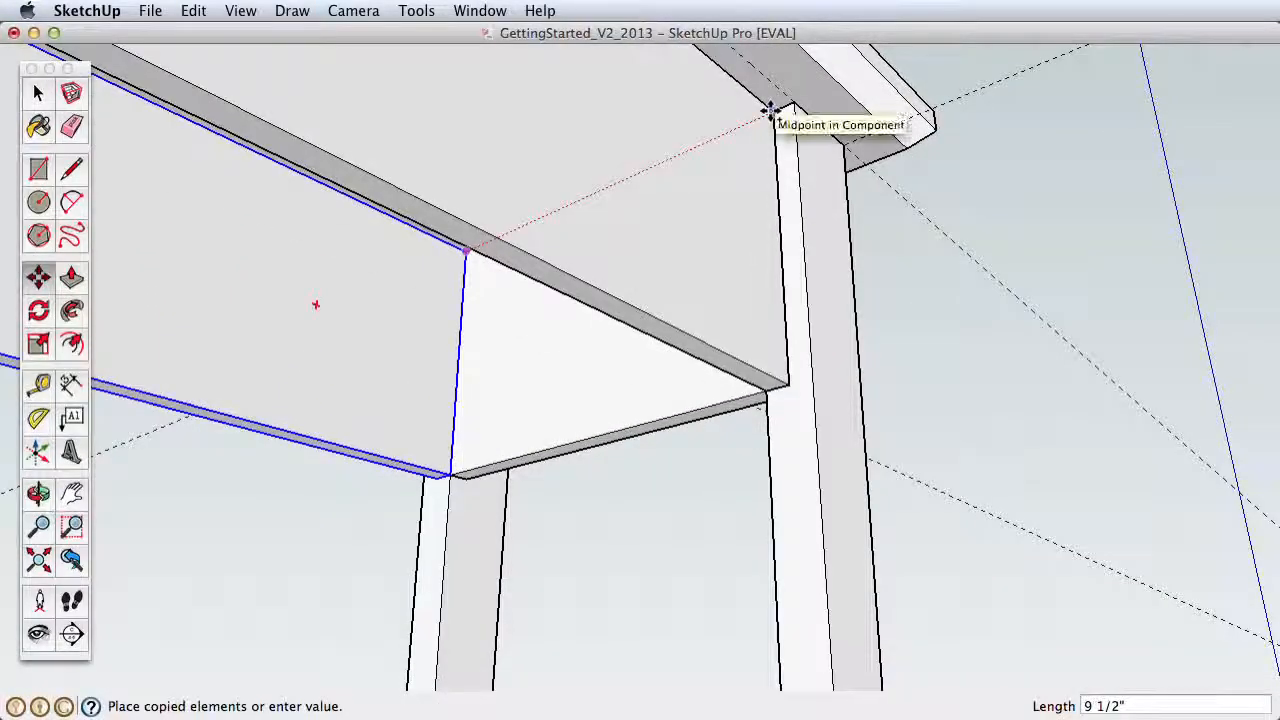
pyautogui.click(769, 114)
# Step: Place a guide line 1" above the bottom edge on the outer face of the copied long support
pyautogui.press('z')
pyautogui.moveTo(766, 237); pyautogui.dragTo(686, 503)
pyautogui.press('h')
pyautogui.moveTo(506, 357); pyautogui.dragTo(557, 371)
pyautogui.press('o')
pyautogui.moveTo(430, 430); pyautogui.dragTo(577, 387)
pyautogui.press('space')
pyautogui.press('z')
pyautogui.press('h')
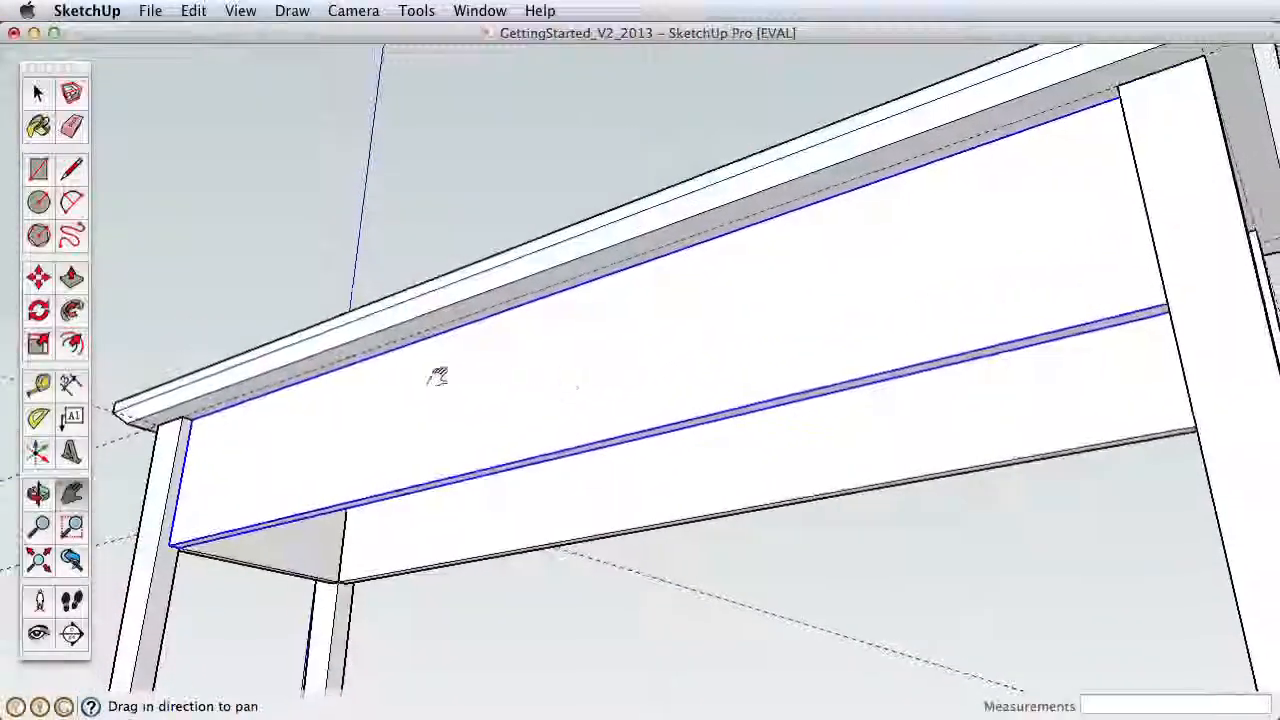
pyautogui.press('o')
pyautogui.moveTo(437, 420); pyautogui.dragTo(618, 456)
pyautogui.press('z')
pyautogui.press('h')
pyautogui.click(38, 384)
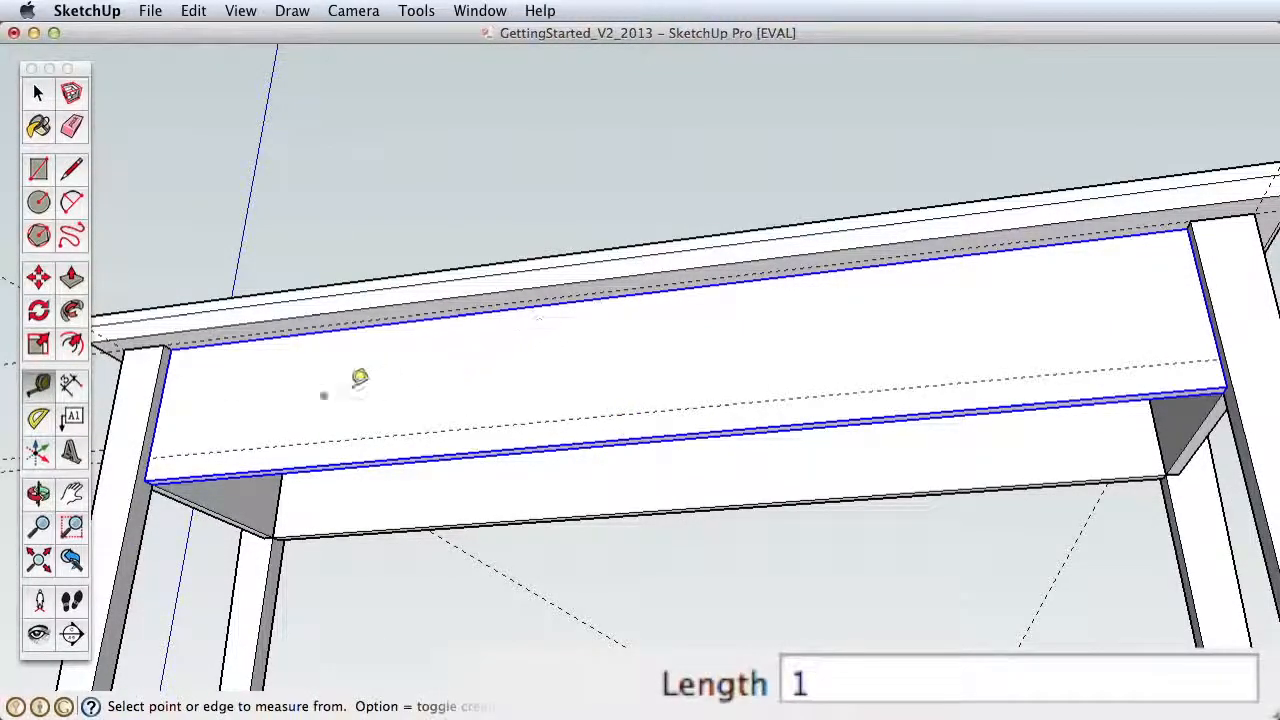
# Step: Inside the long support component, draw an arc between the face's bottom corners with a 1" bulge up to the guide
pyautogui.press('space')
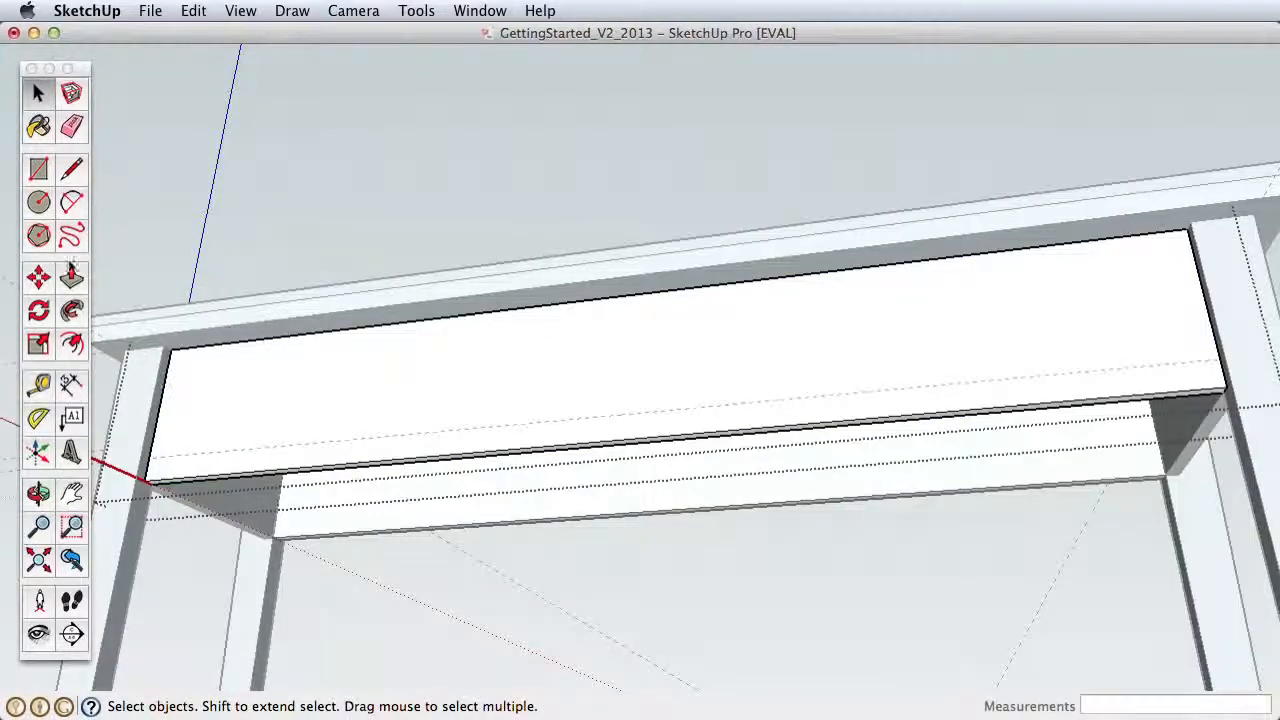
pyautogui.click(73, 201)
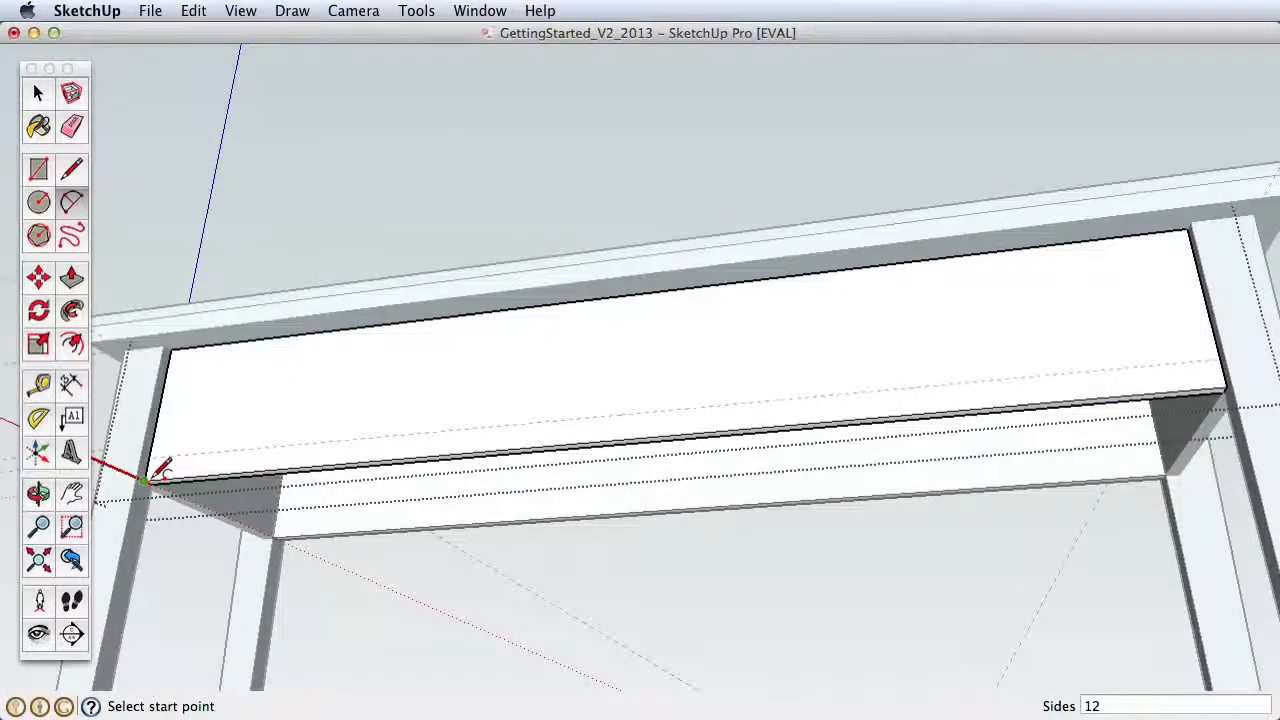
pyautogui.click(150, 477)
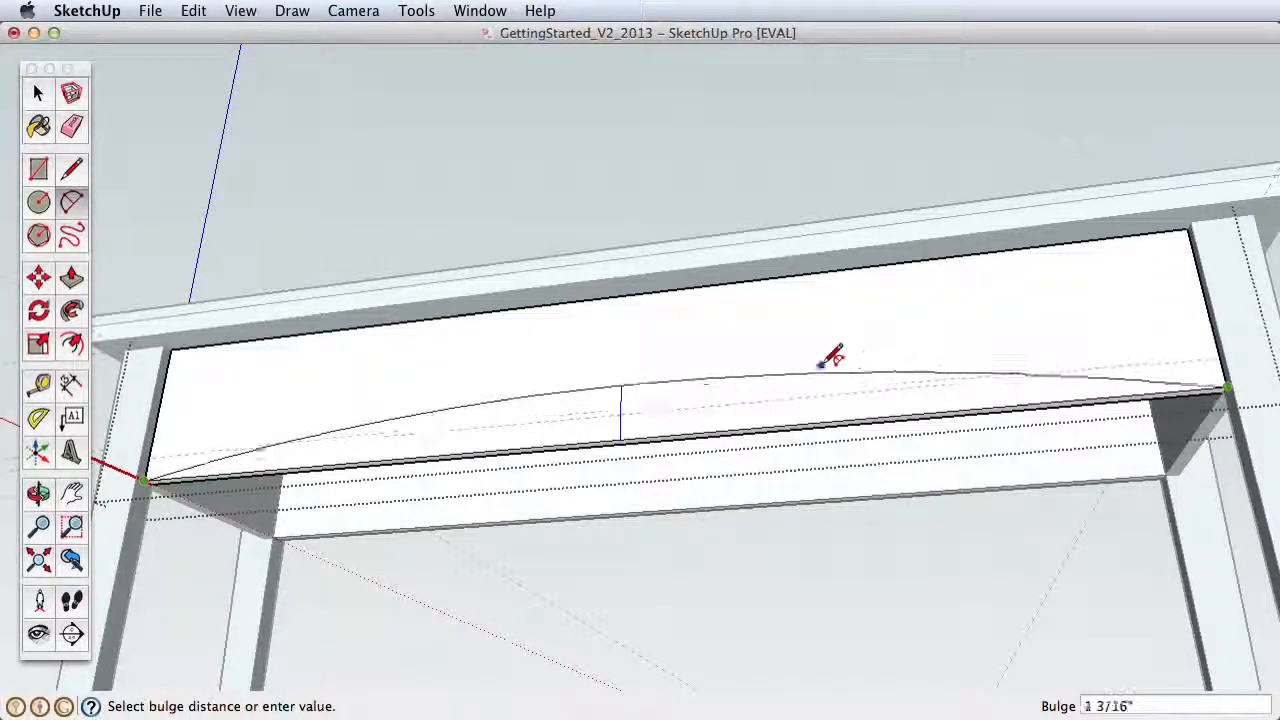
pyautogui.click(621, 412)
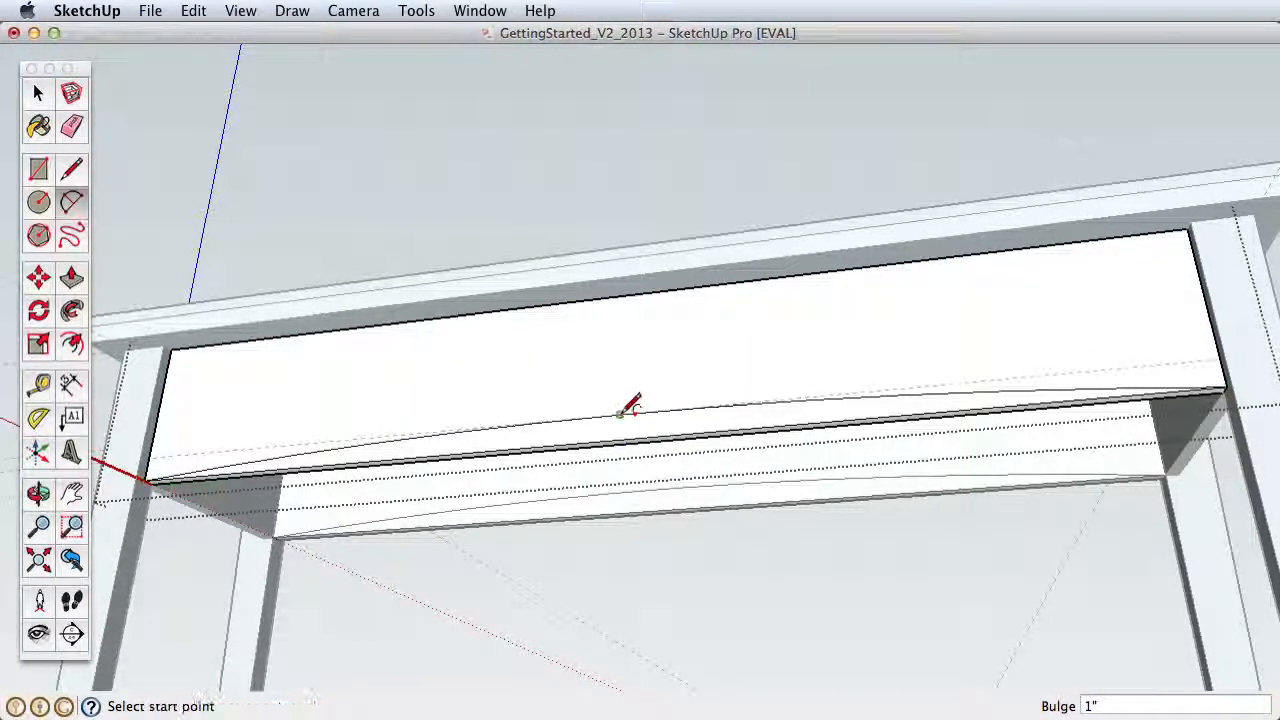
# Step: Push the face below the arc back 1/2" to cut it away, and close the support component
pyautogui.click(71, 278)
pyautogui.click(626, 437)
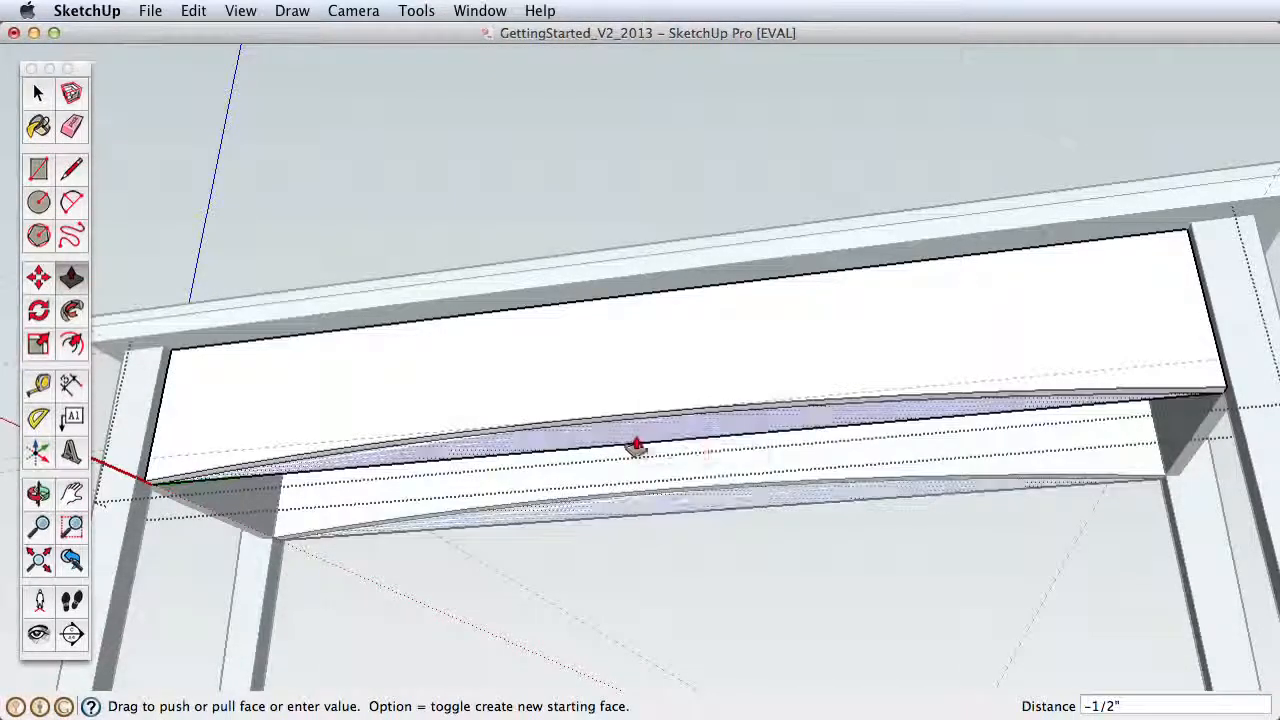
pyautogui.click(648, 449)
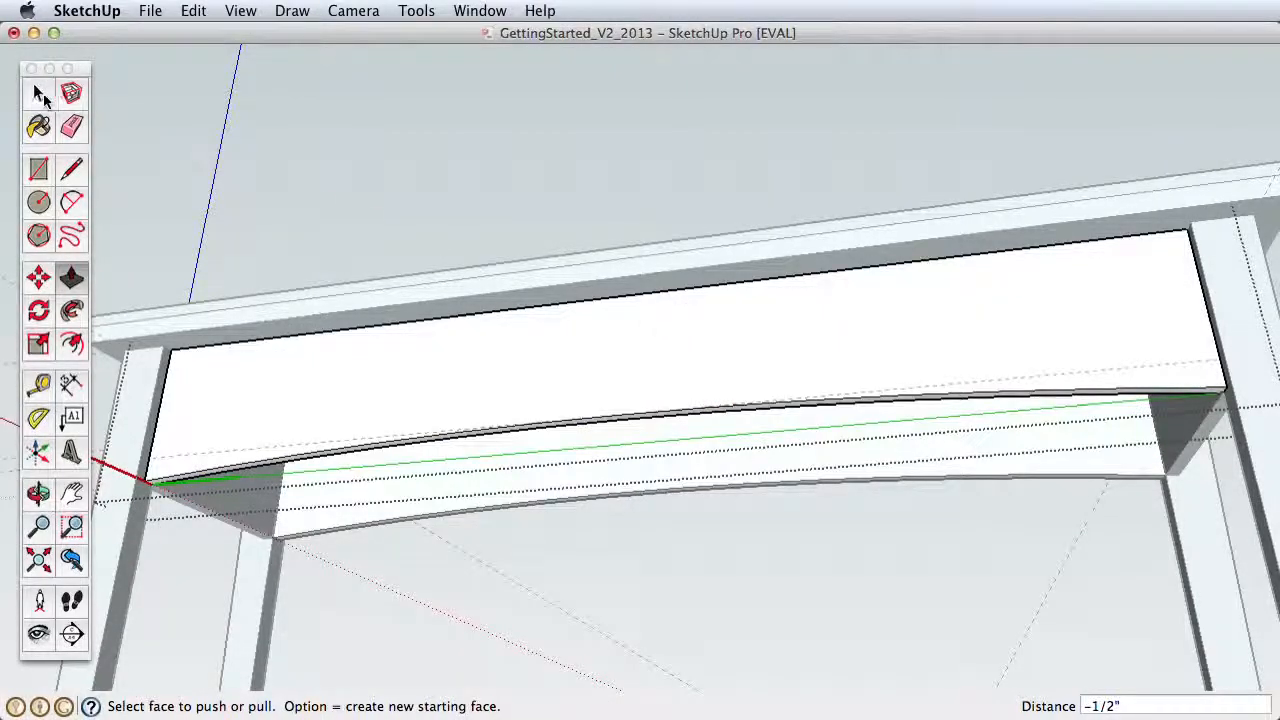
pyautogui.click(43, 94)
pyautogui.click(422, 181)
# Step: Draw a 3" by 15" rectangle for a drawer front on the long support's outer face
pyautogui.press('z')
pyautogui.moveTo(596, 378); pyautogui.dragTo(921, 535)
pyautogui.press('h')
pyautogui.press('o')
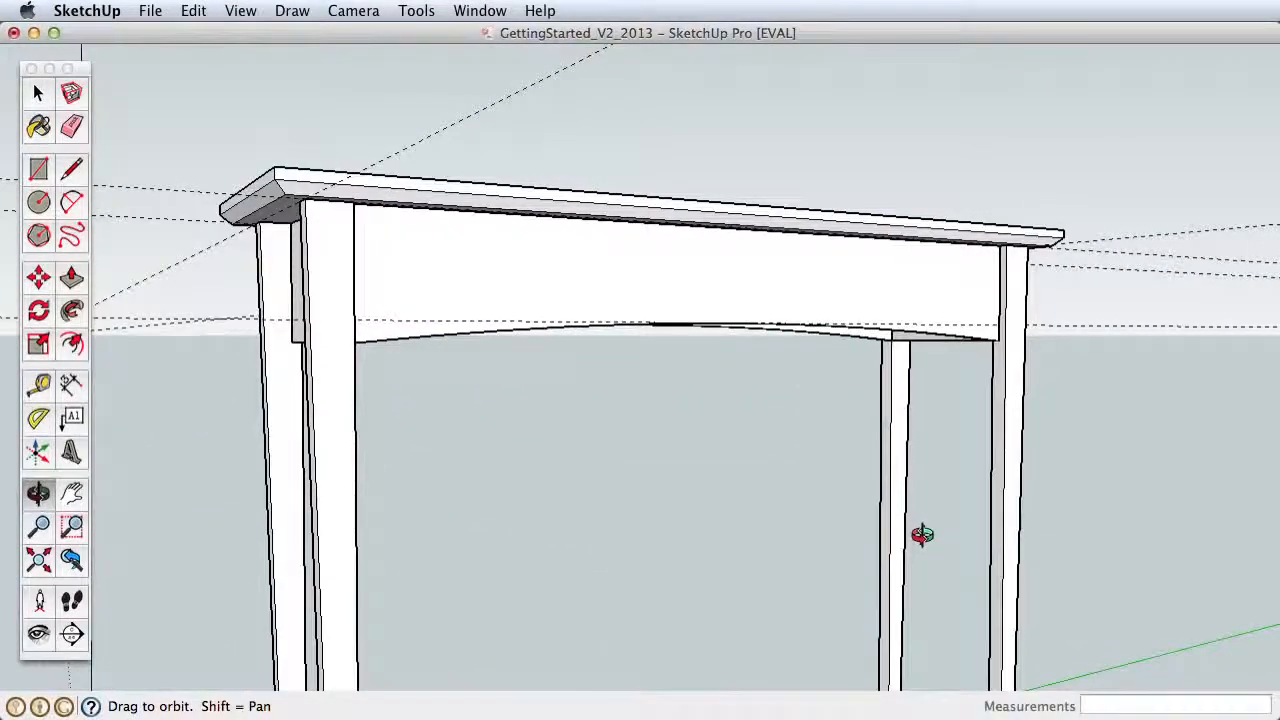
pyautogui.press('z')
pyautogui.moveTo(800, 531); pyautogui.dragTo(803, 397)
pyautogui.press('h')
pyautogui.moveTo(686, 385); pyautogui.dragTo(711, 443)
pyautogui.click(40, 170)
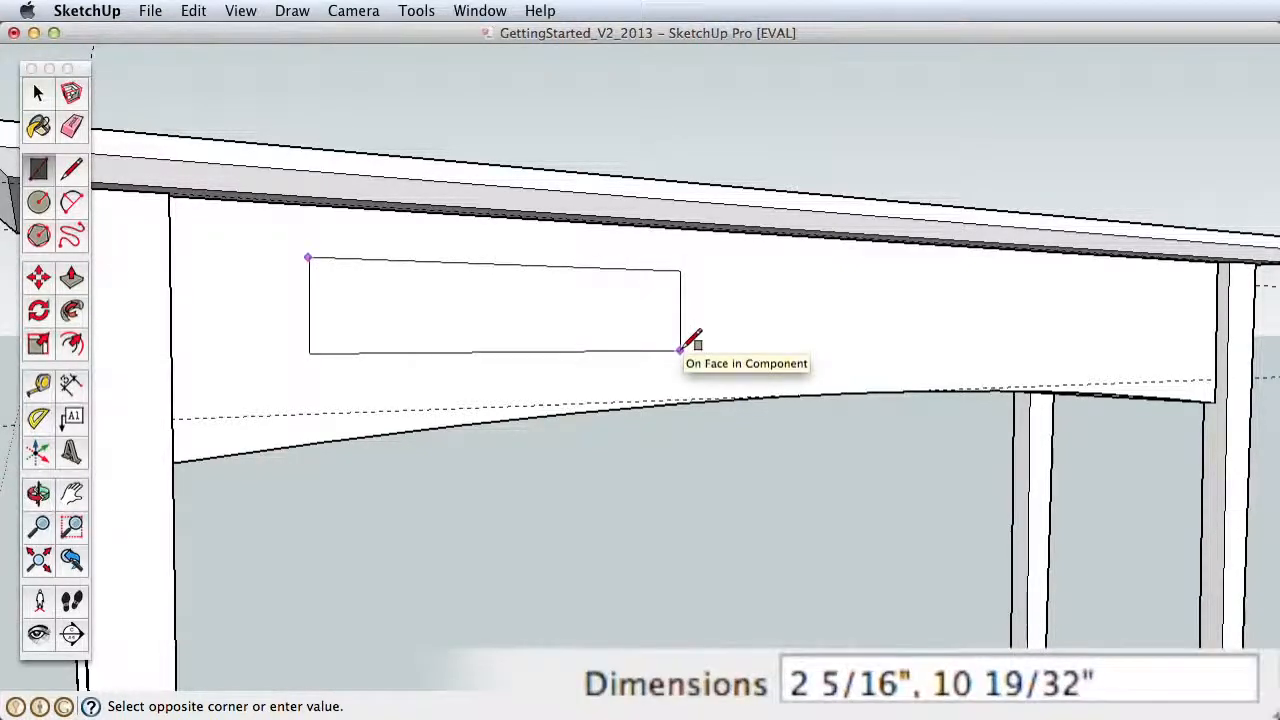
pyautogui.write('3')
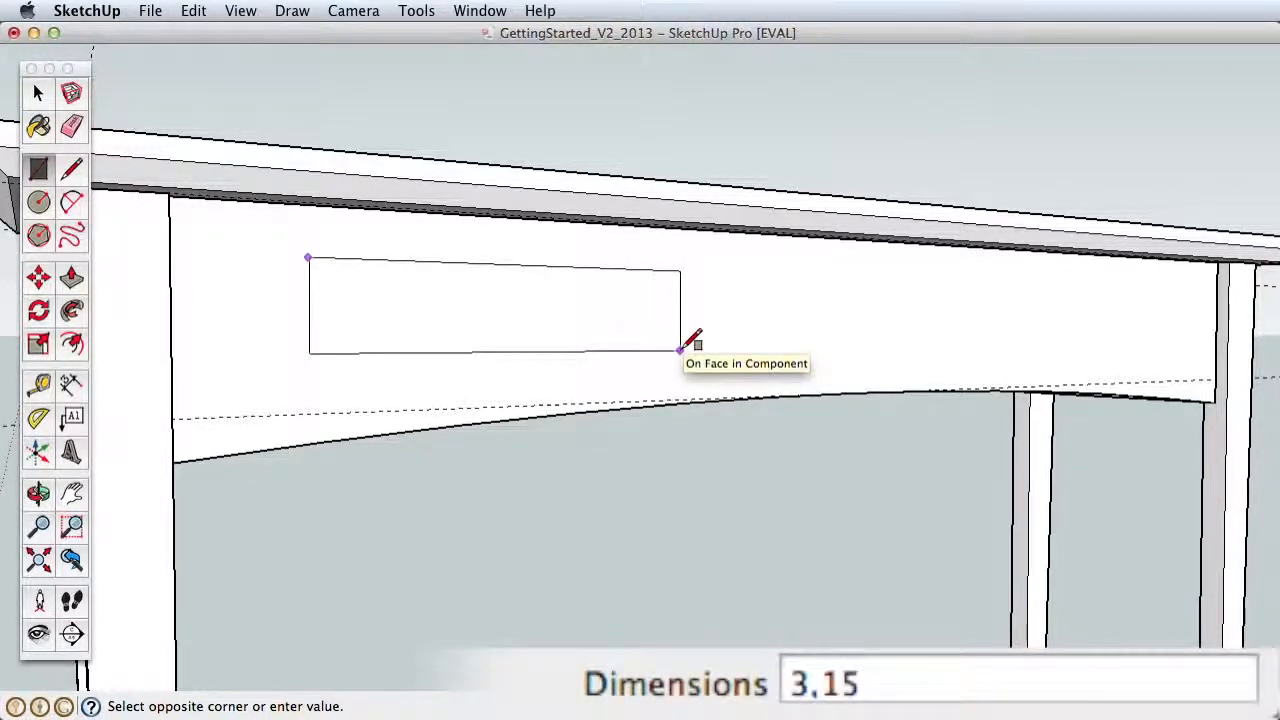
pyautogui.write(',15')
pyautogui.press('Return')
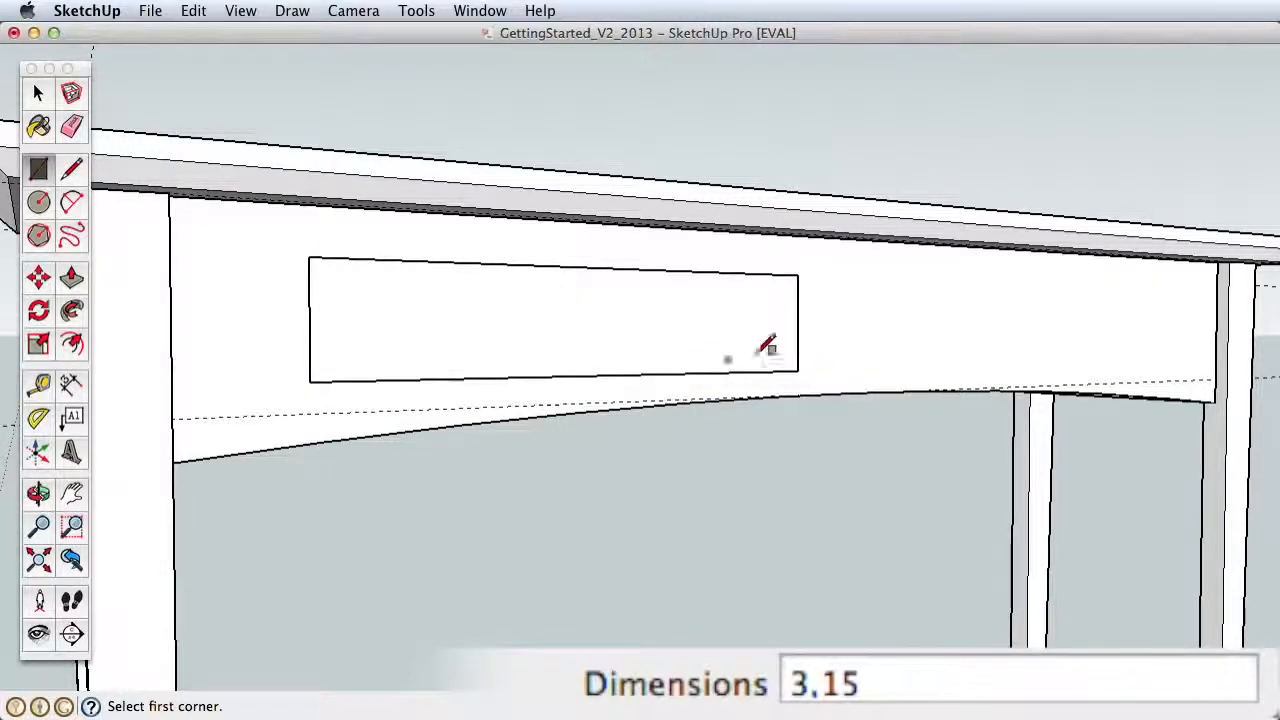
# Step: Extrude the drawer rectangle 1" outward from the support with Push/Pull
pyautogui.moveTo(594, 334); pyautogui.dragTo(734, 415, button='middle')
pyautogui.press('p')
pyautogui.moveTo(734, 415); pyautogui.dragTo(727, 408)
pyautogui.press('Return')
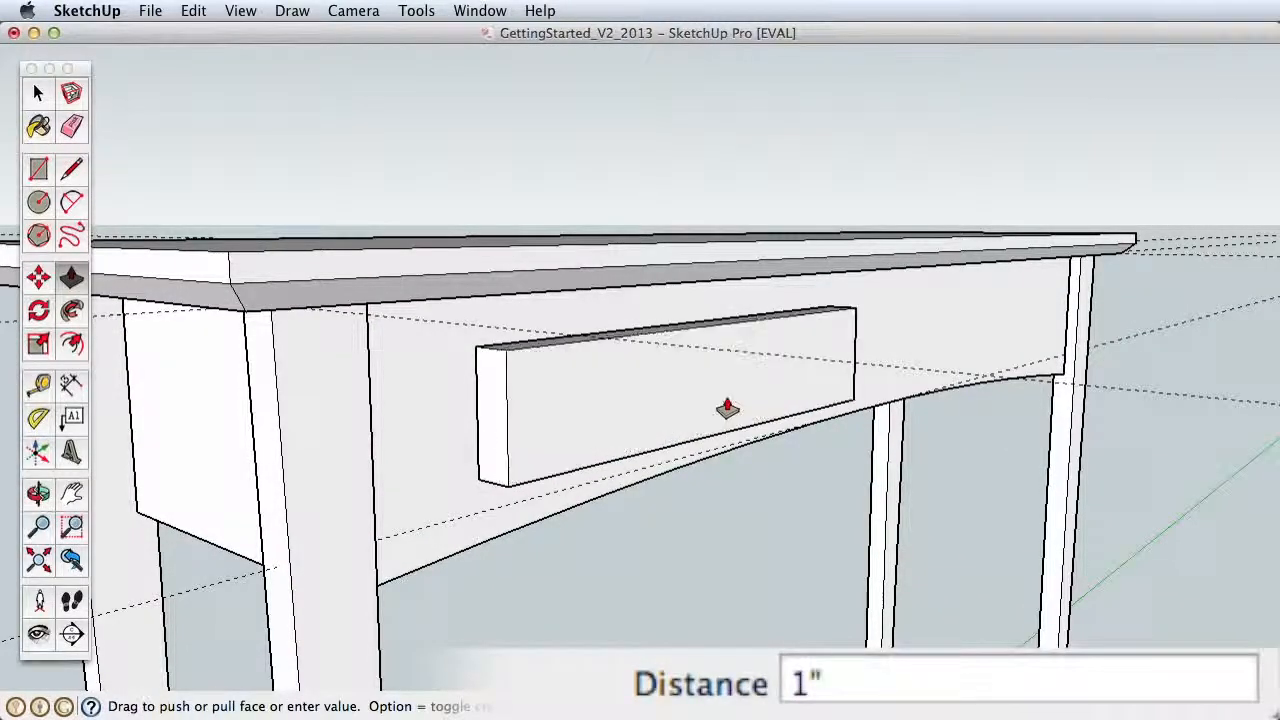
# Step: Draw a diagonal line across the block end's lower front corner, from the bottom edge's midpoint to the front vertical edge
pyautogui.scroll(5, 600, 420)
pyautogui.keyDown('shift'); pyautogui.moveTo(500, 380); pyautogui.dragTo(704, 460, button='middle'); pyautogui.keyUp('shift')
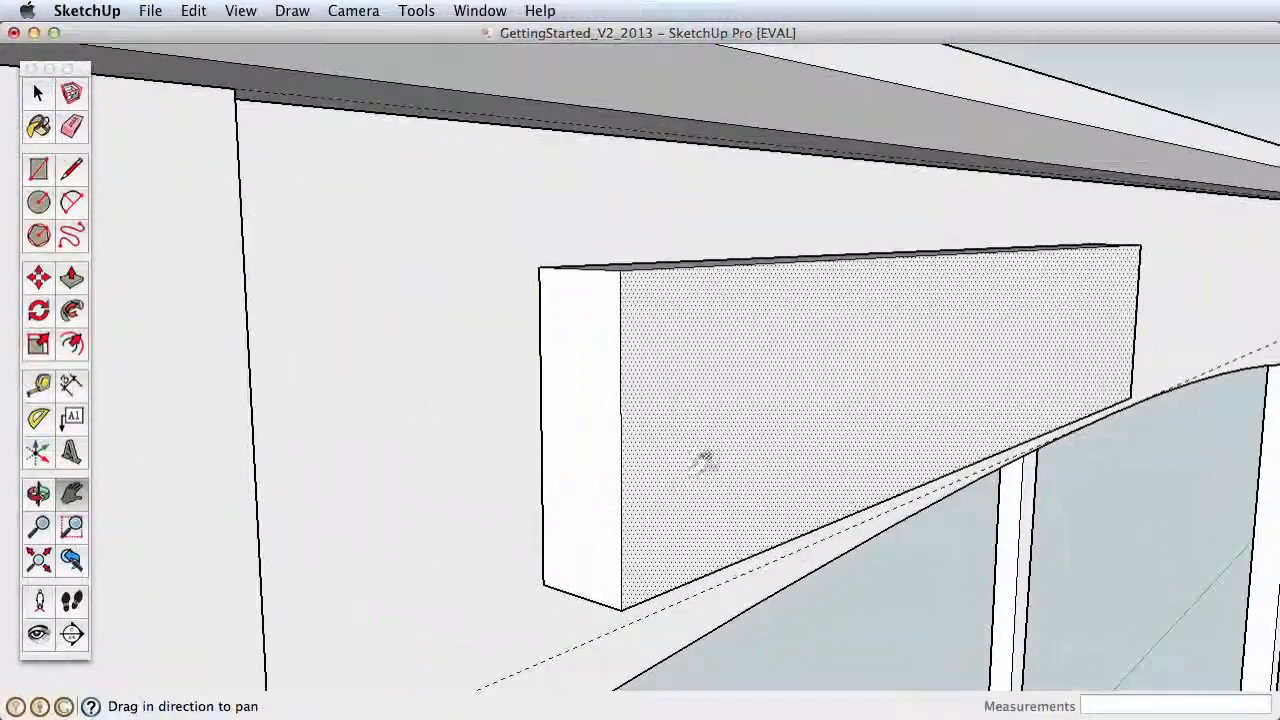
pyautogui.click(68, 170)
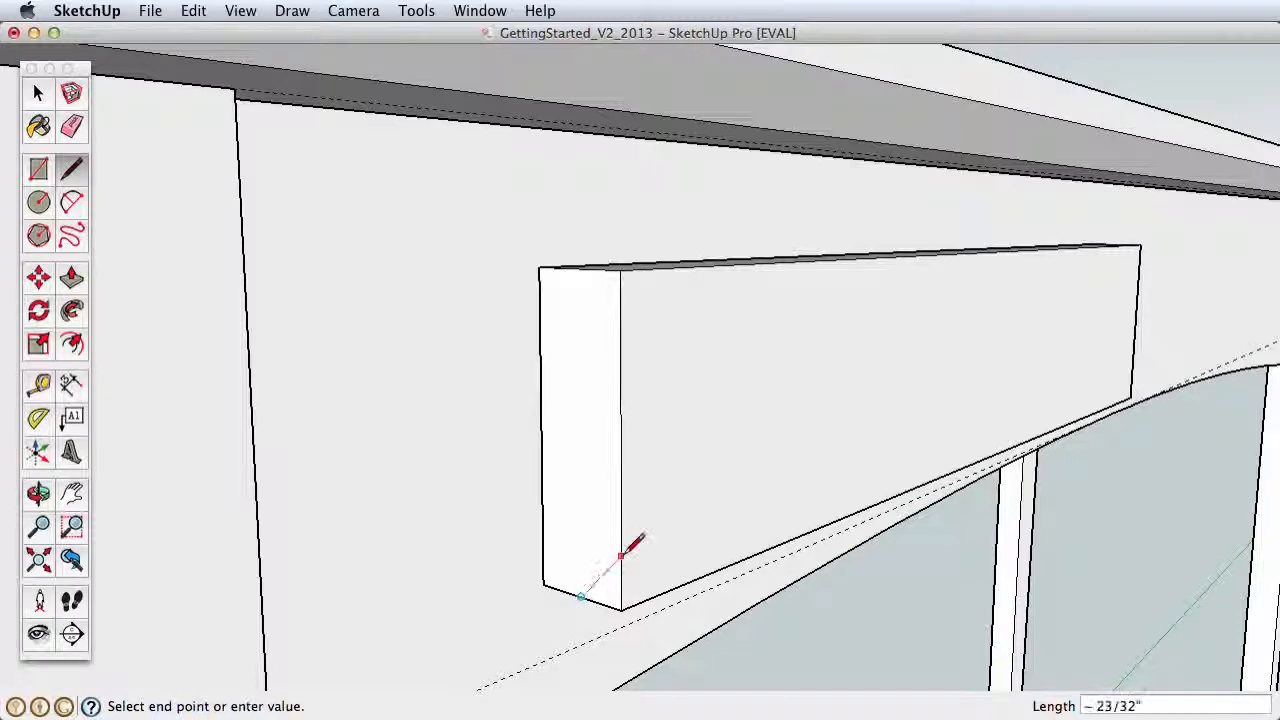
# Step: Bevel the drawer block's front perimeter by running Follow Me with the corner triangle around the front face
pyautogui.click(45, 96)
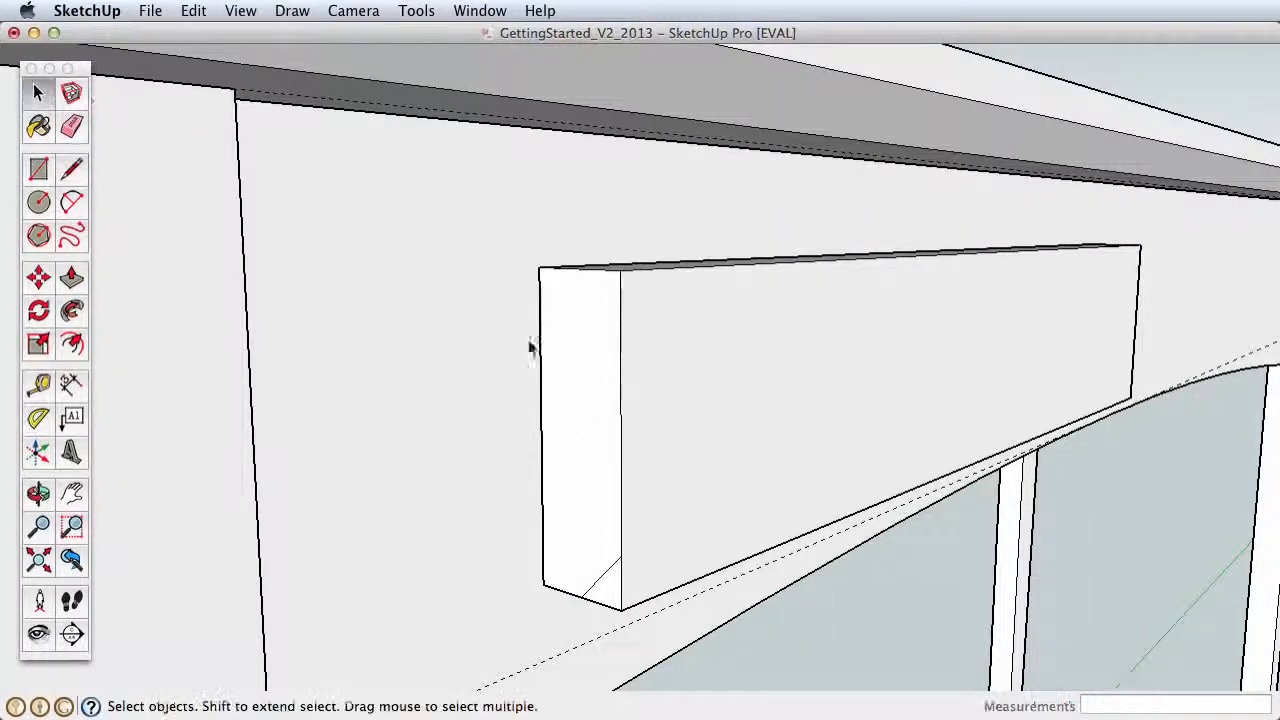
pyautogui.click(675, 400)
pyautogui.click(71, 310)
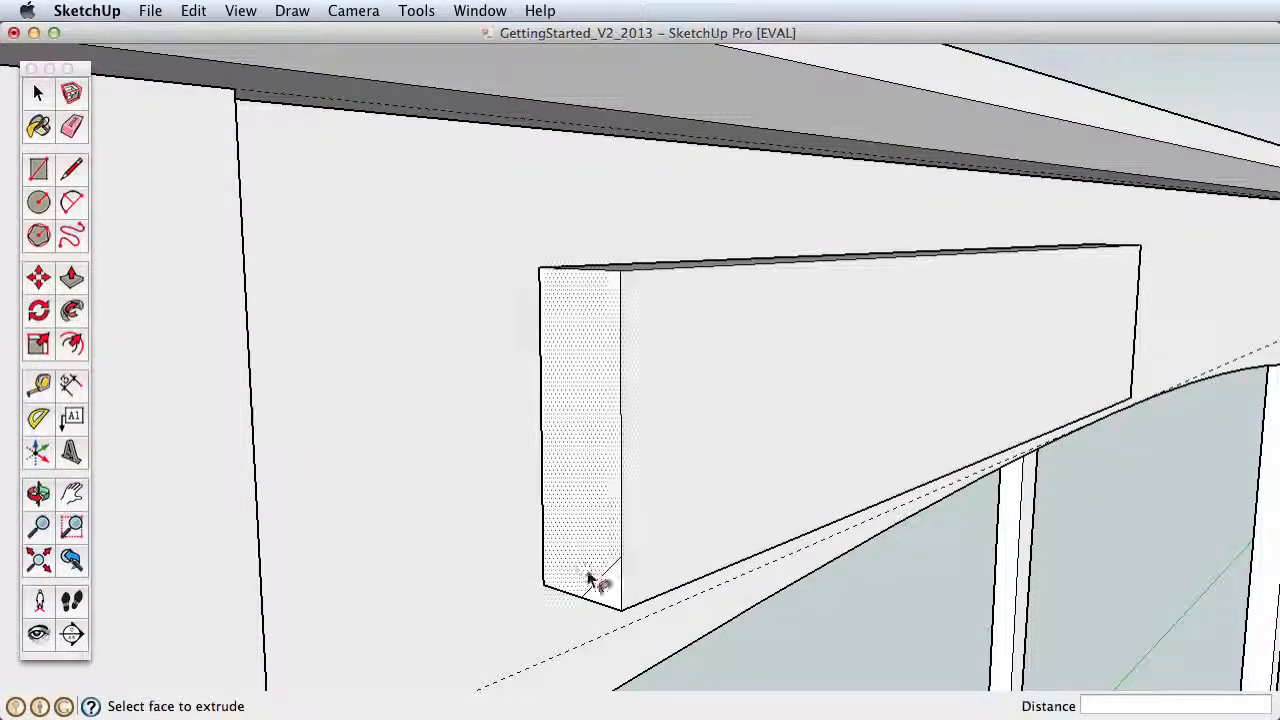
pyautogui.click(588, 580)
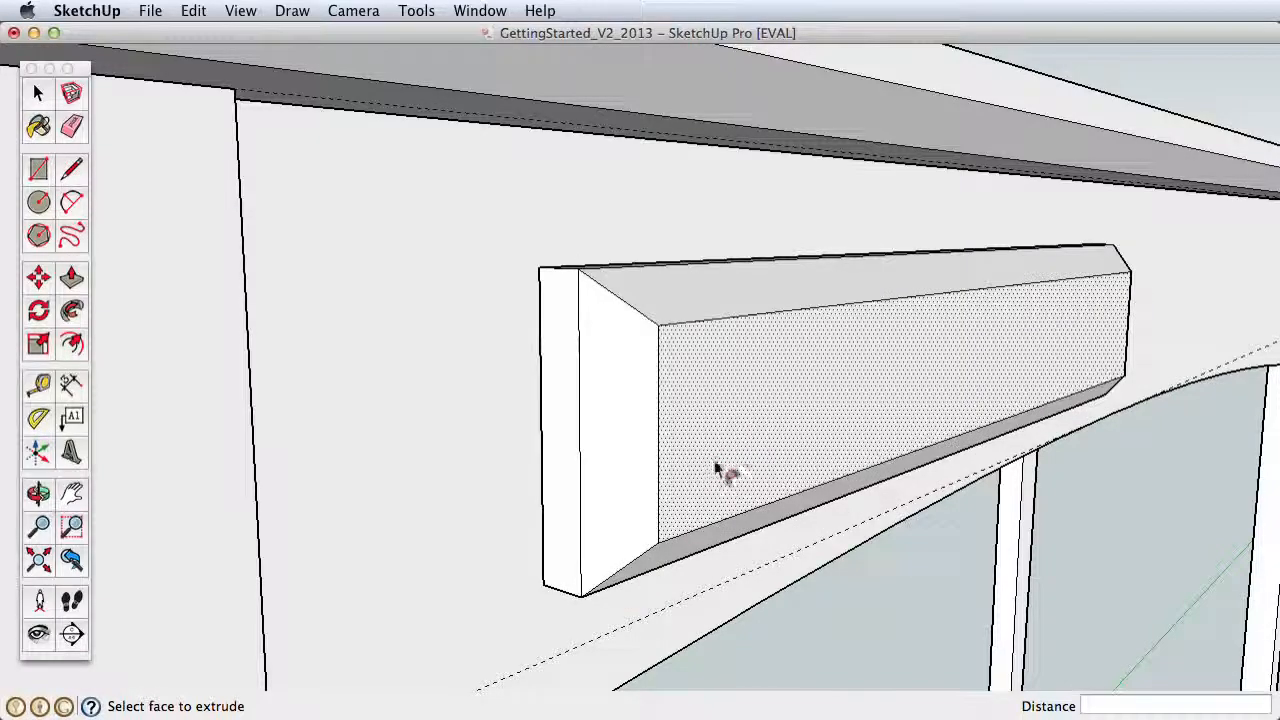
# Step: Turn the whole beveled drawer block into a component named "drawer front"
pyautogui.click(36, 94)
pyautogui.click(690, 390)
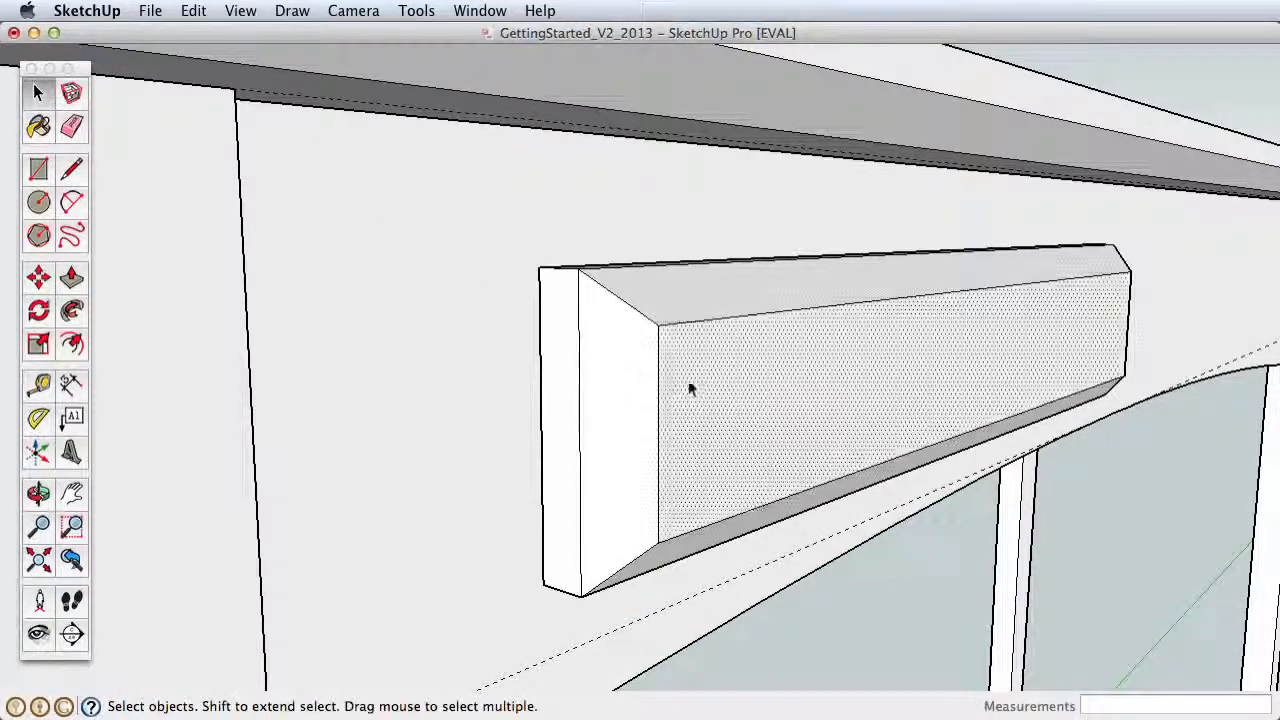
pyautogui.tripleClick(730, 385)
pyautogui.rightClick(730, 372)
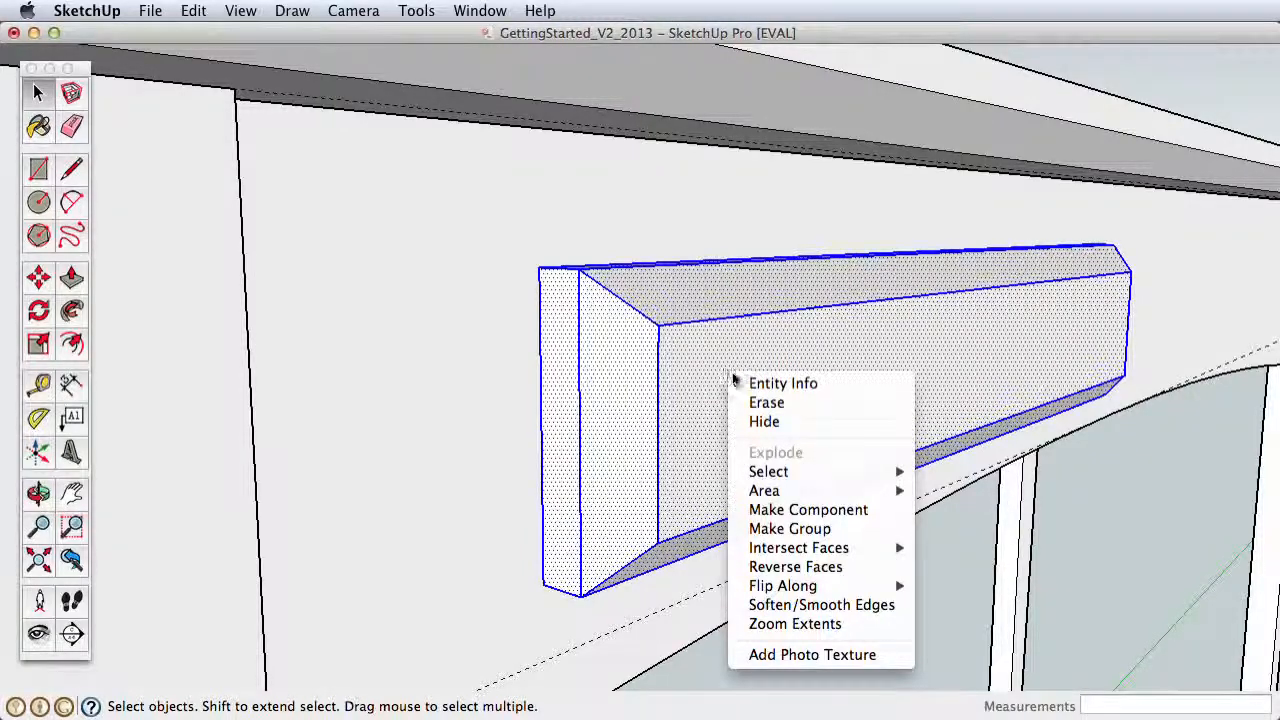
pyautogui.click(834, 510)
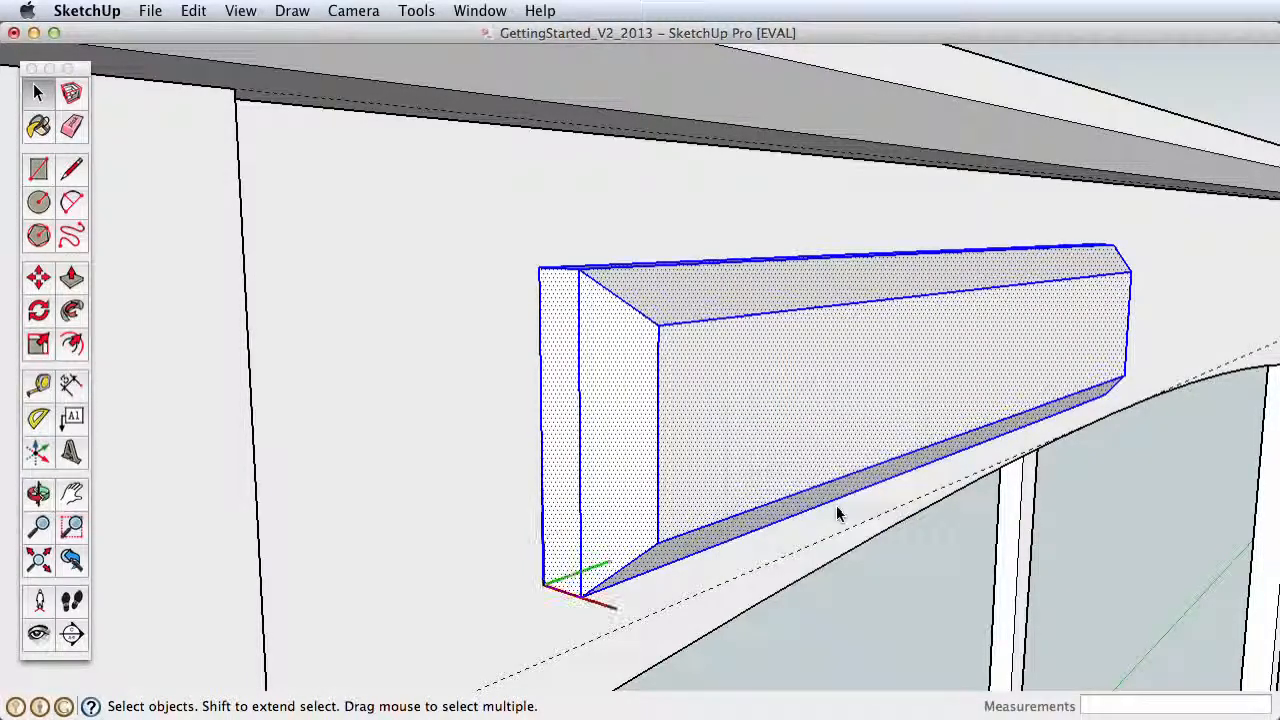
pyautogui.write('drawer front')
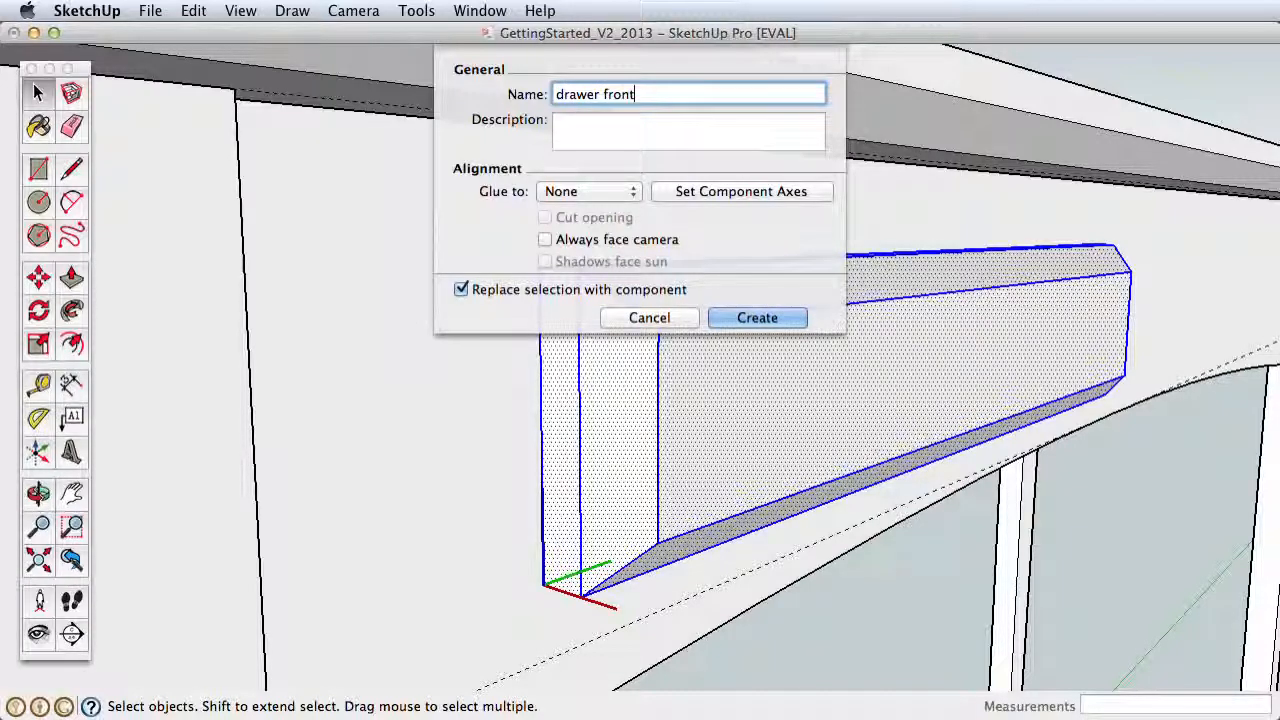
pyautogui.press('Return')
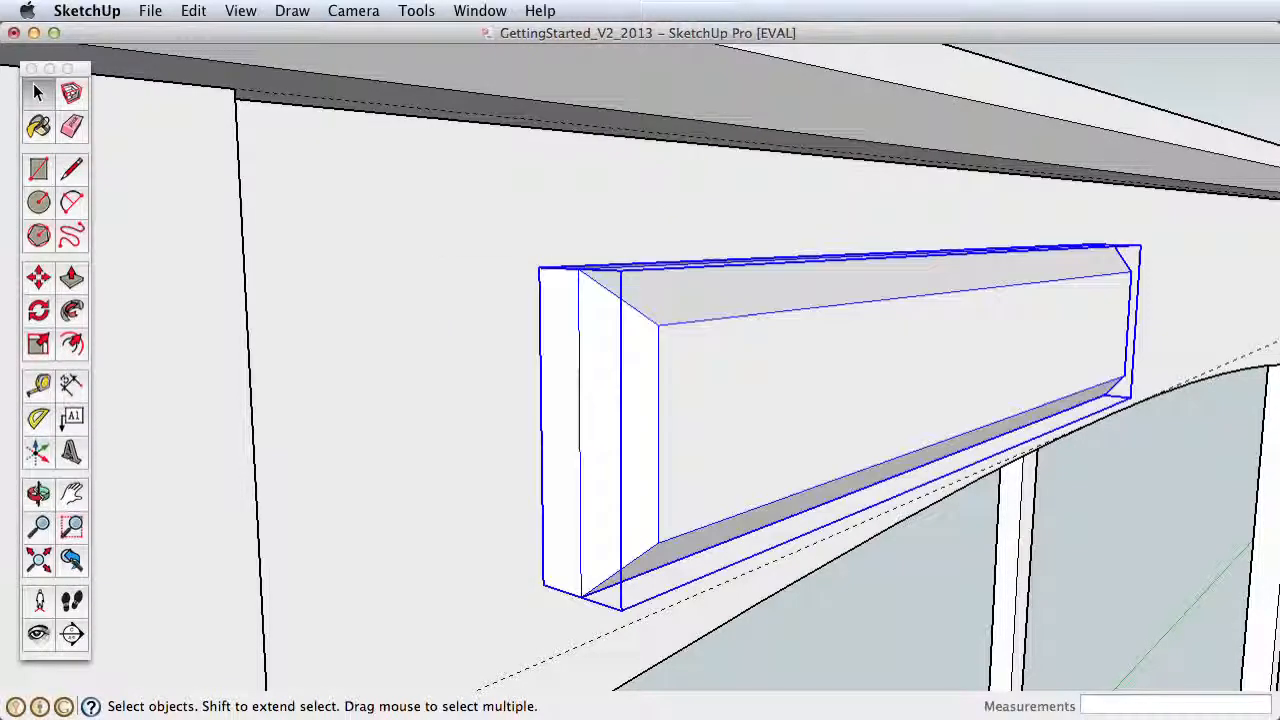
# Step: Place a vertical guide on the support's front face with Tape Measure, offset inward from the leg at the drawer front's end
pyautogui.scroll(-10, 838, 380)
pyautogui.moveTo(849, 466); pyautogui.dragTo(706, 386, button='middle')
pyautogui.moveTo(710, 388); pyautogui.dragTo(314, 351)
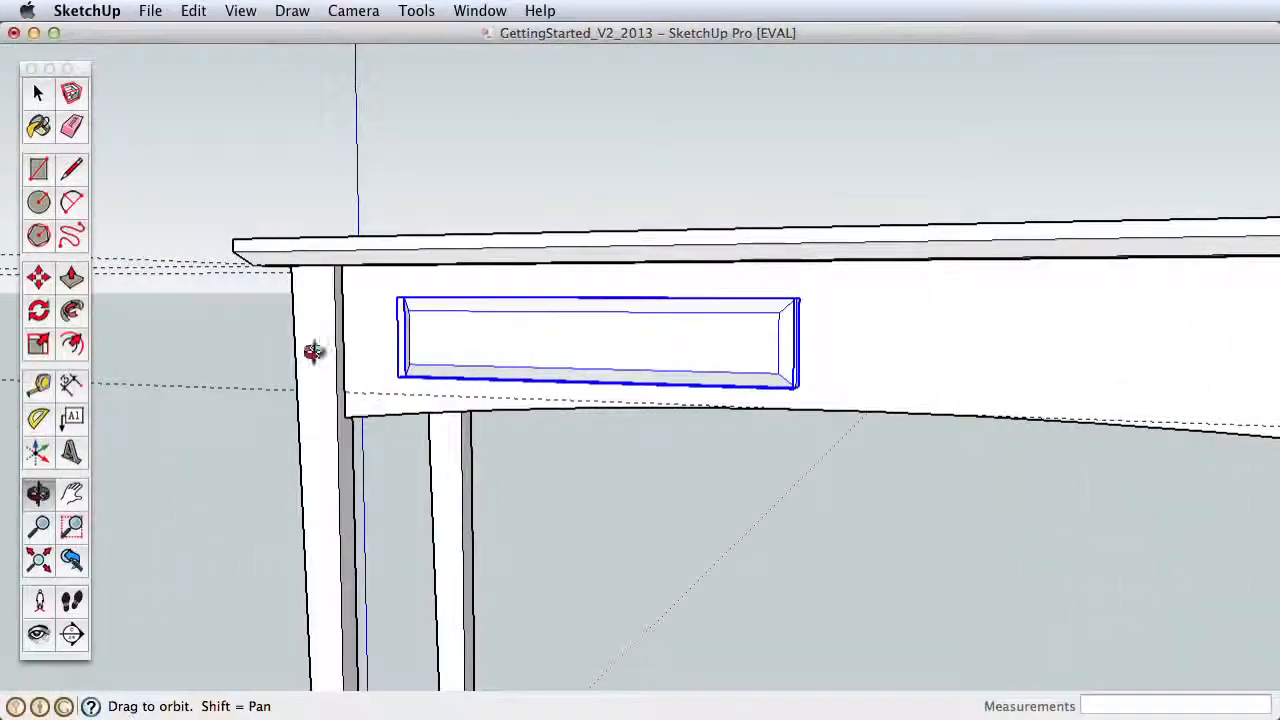
pyautogui.press('z')
pyautogui.moveTo(345, 405); pyautogui.dragTo(360, 369)
pyautogui.click(38, 383)
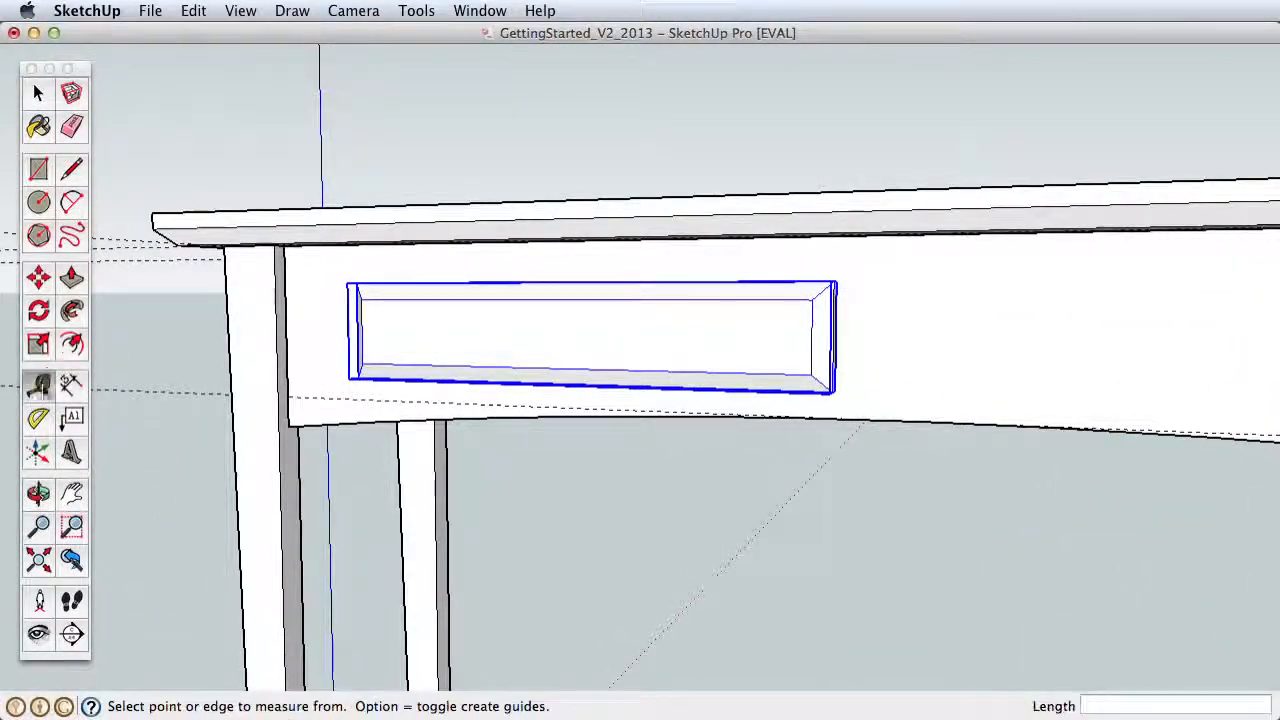
pyautogui.click(285, 337)
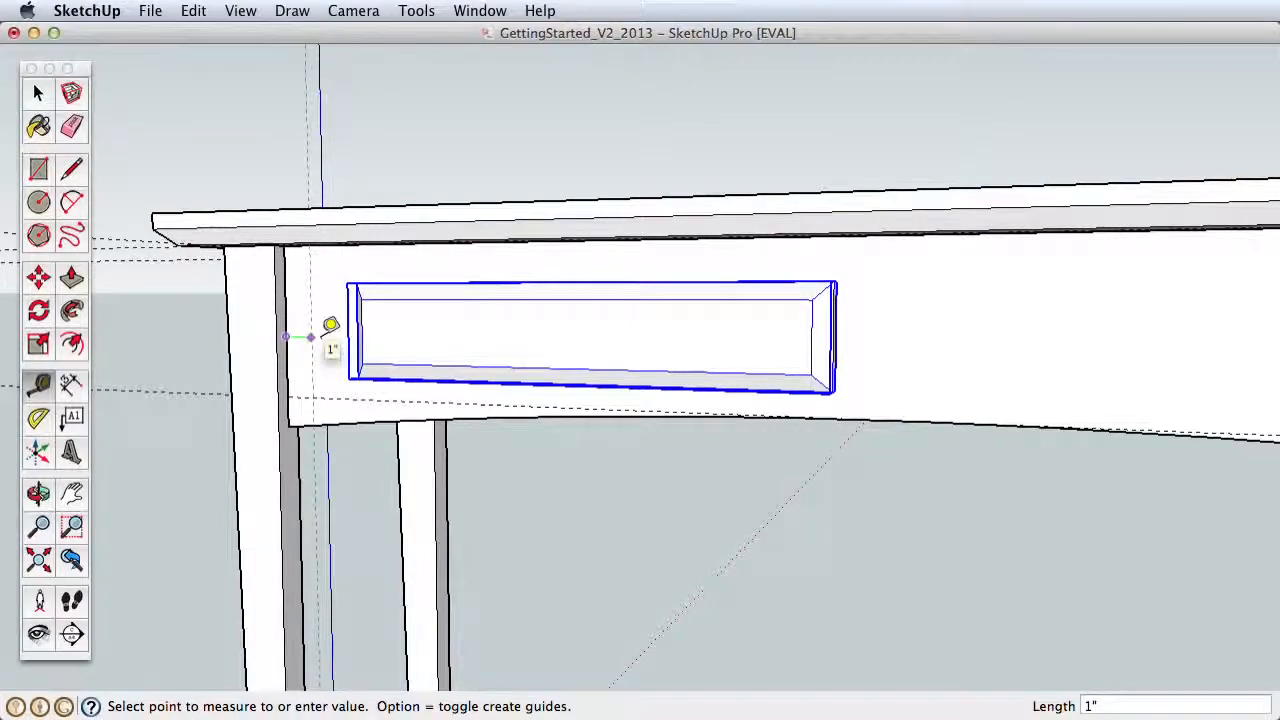
# Step: Place a matching vertical guide inward from the leg at the opposite end of the front support
pyautogui.scroll(-3, 654, 363)
pyautogui.keyDown('shift'); pyautogui.moveTo(872, 392); pyautogui.dragTo(310, 413, button='middle'); pyautogui.keyUp('shift')
pyautogui.moveTo(675, 421); pyautogui.dragTo(1008, 396, button='middle')
pyautogui.click(38, 385)
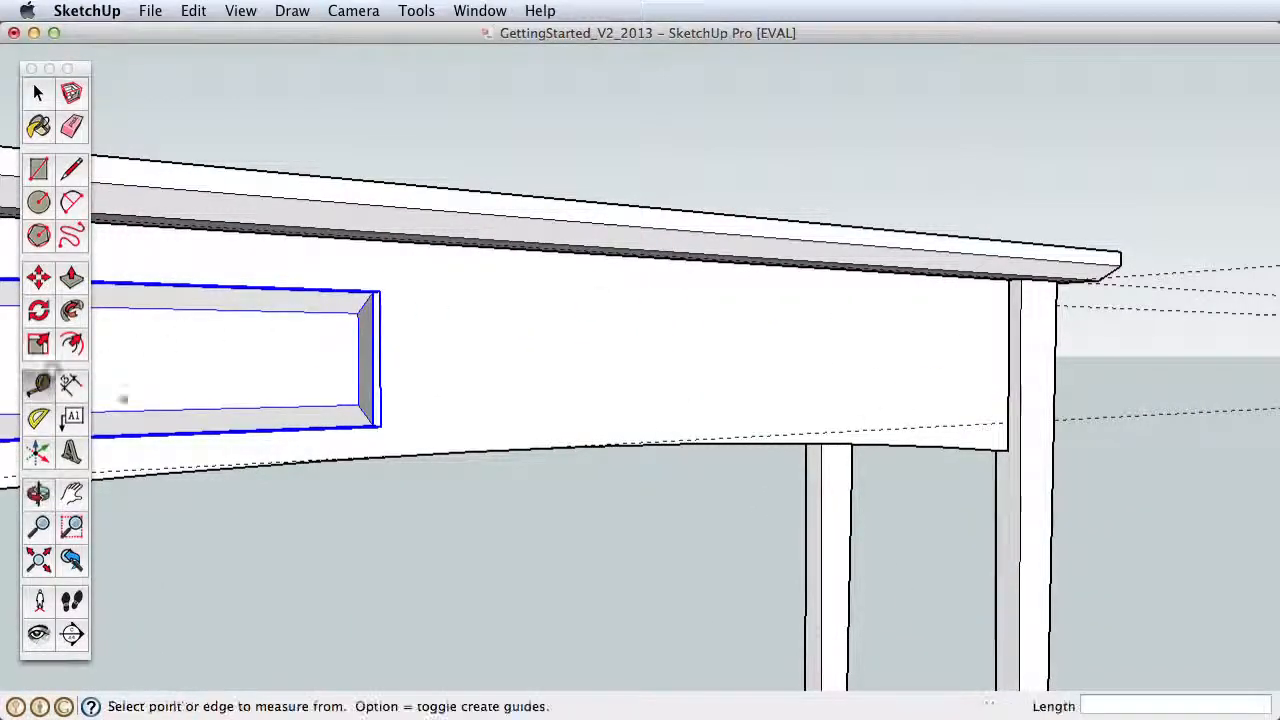
pyautogui.click(1008, 364)
# Step: Move the drawer front along the support until its outer back edge sits on the nearest vertical guide
pyautogui.scroll(-3, 651, 429)
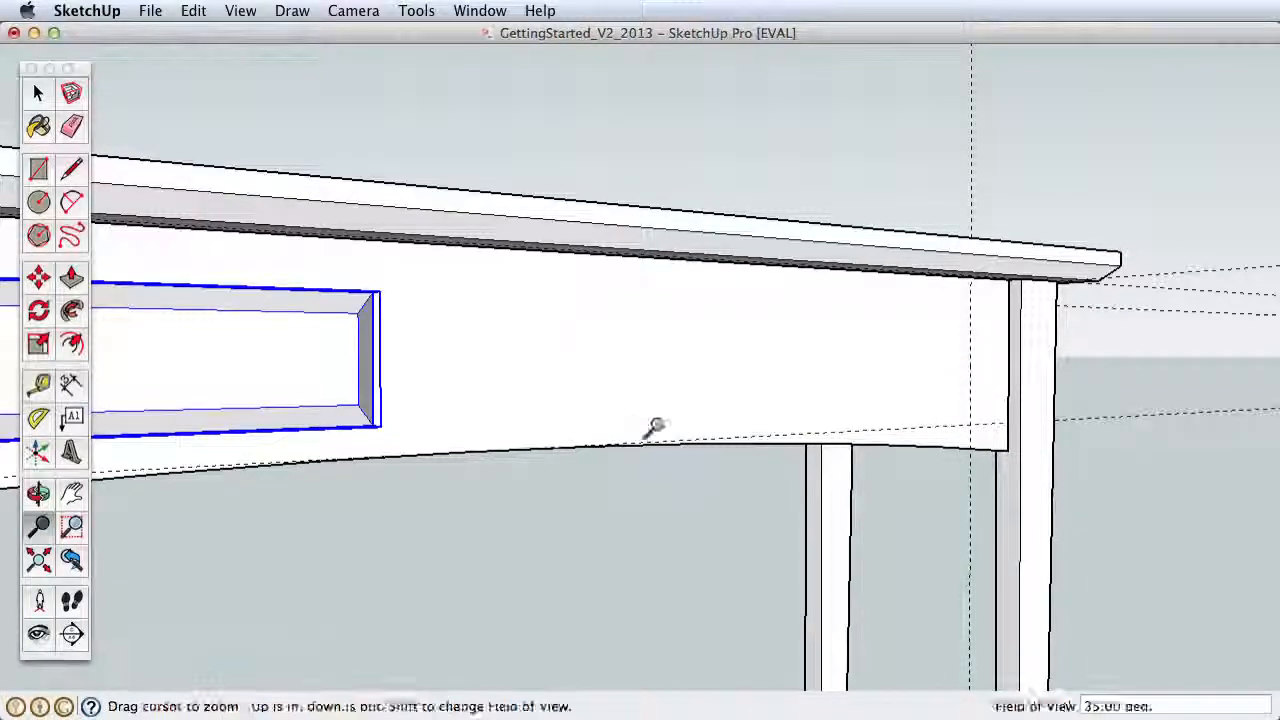
pyautogui.keyDown('shift'); pyautogui.moveTo(651, 429); pyautogui.dragTo(968, 450, button='middle'); pyautogui.keyUp('shift')
pyautogui.press('m')
pyautogui.press('h')
pyautogui.moveTo(329, 335); pyautogui.dragTo(517, 280)
pyautogui.press('z')
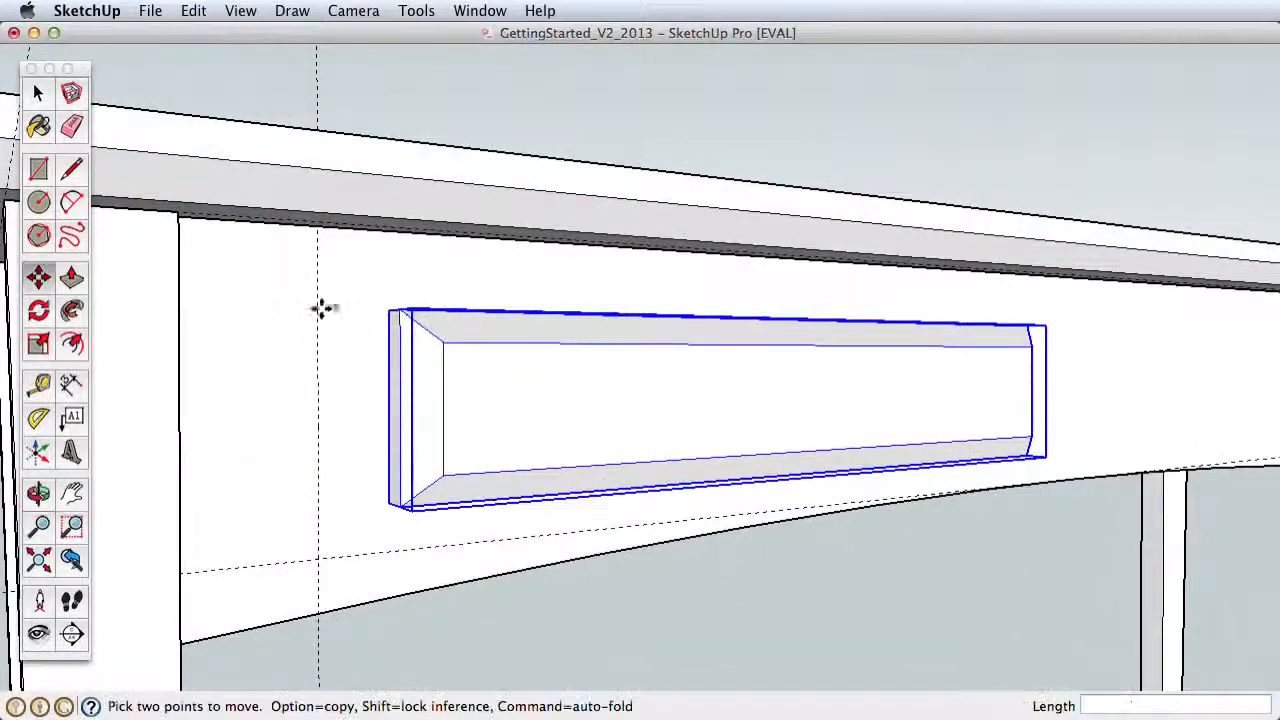
pyautogui.click(388, 314)
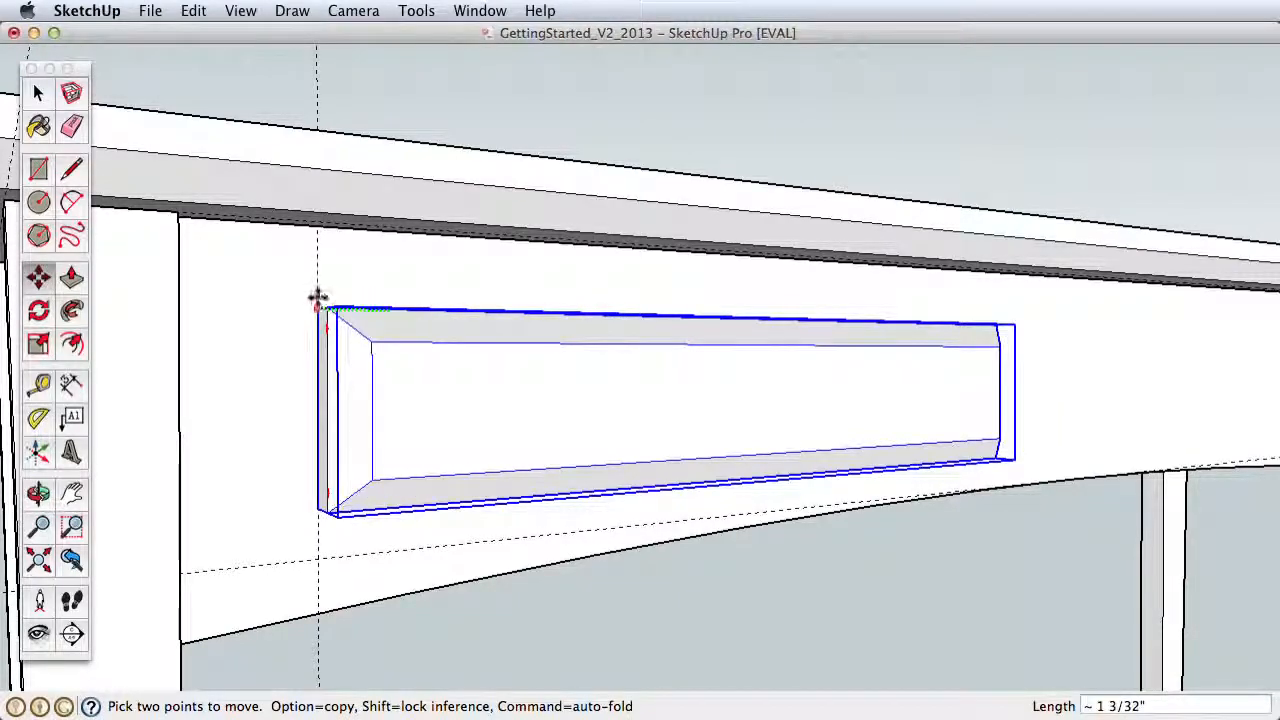
# Step: Copy the drawer front along the support from its top back corner to the vertical guide at the opposite end
pyautogui.press('z')
pyautogui.moveTo(491, 343); pyautogui.dragTo(455, 548)
pyautogui.keyDown('shift'); pyautogui.moveTo(455, 548); pyautogui.dragTo(456, 487, button='middle'); pyautogui.keyUp('shift')
pyautogui.press('m')
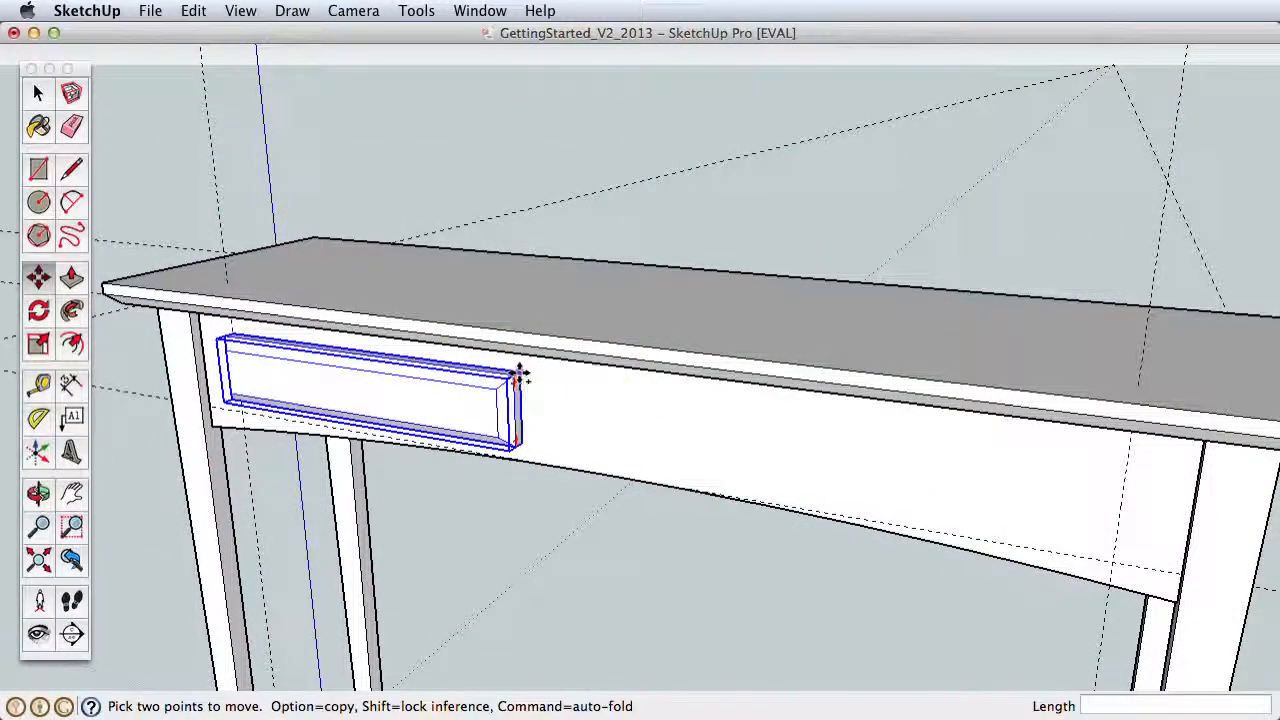
pyautogui.click(519, 376)
pyautogui.press('alt')
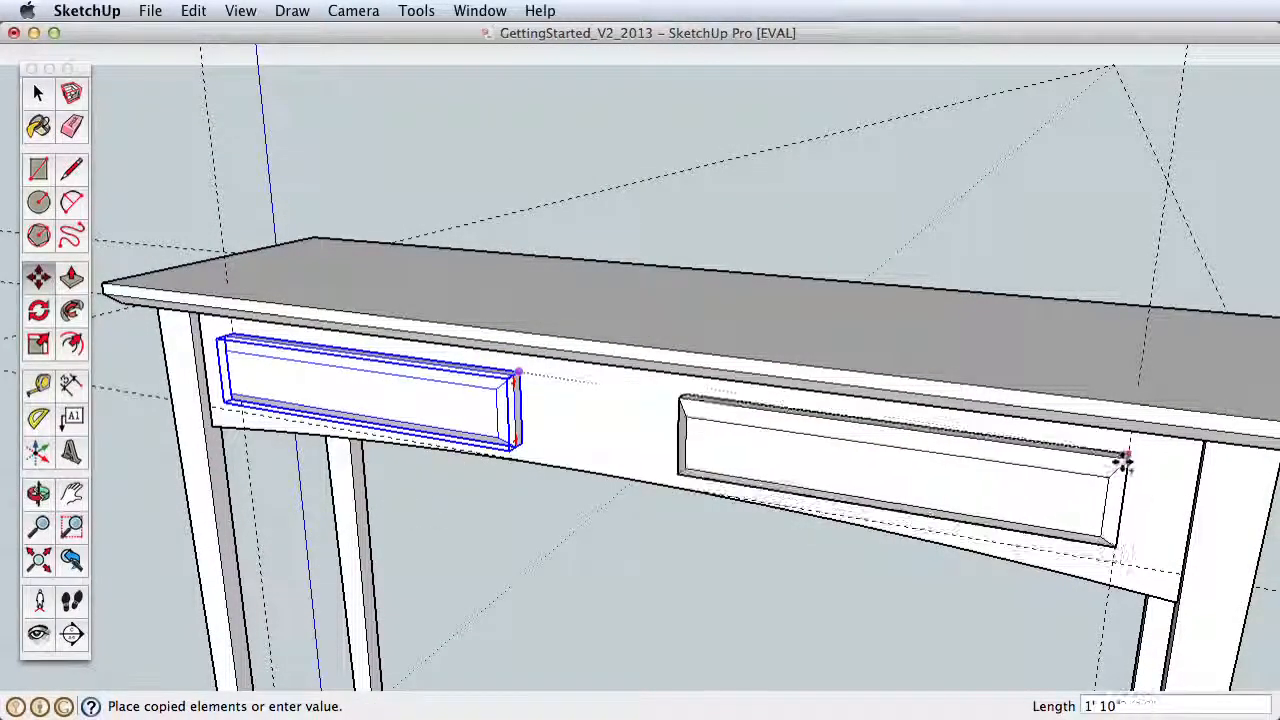
pyautogui.click(1122, 463)
# Step: Open the original drawer front component for editing and draw a 1/2" radius circle at the center of its front face
pyautogui.moveTo(677, 446); pyautogui.dragTo(880, 363, button='middle')
pyautogui.scroll(-2, 990, 425)
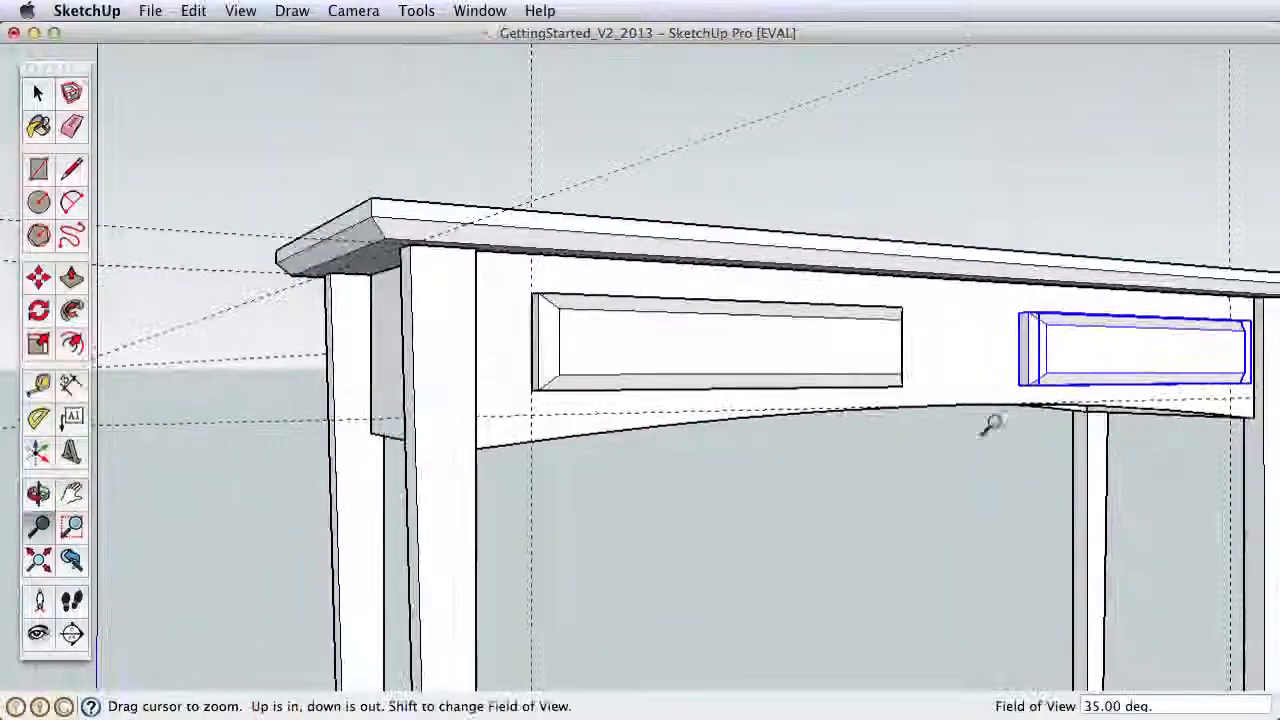
pyautogui.moveTo(990, 425); pyautogui.dragTo(908, 288)
pyautogui.press('space')
pyautogui.click(842, 317)
pyautogui.press('h')
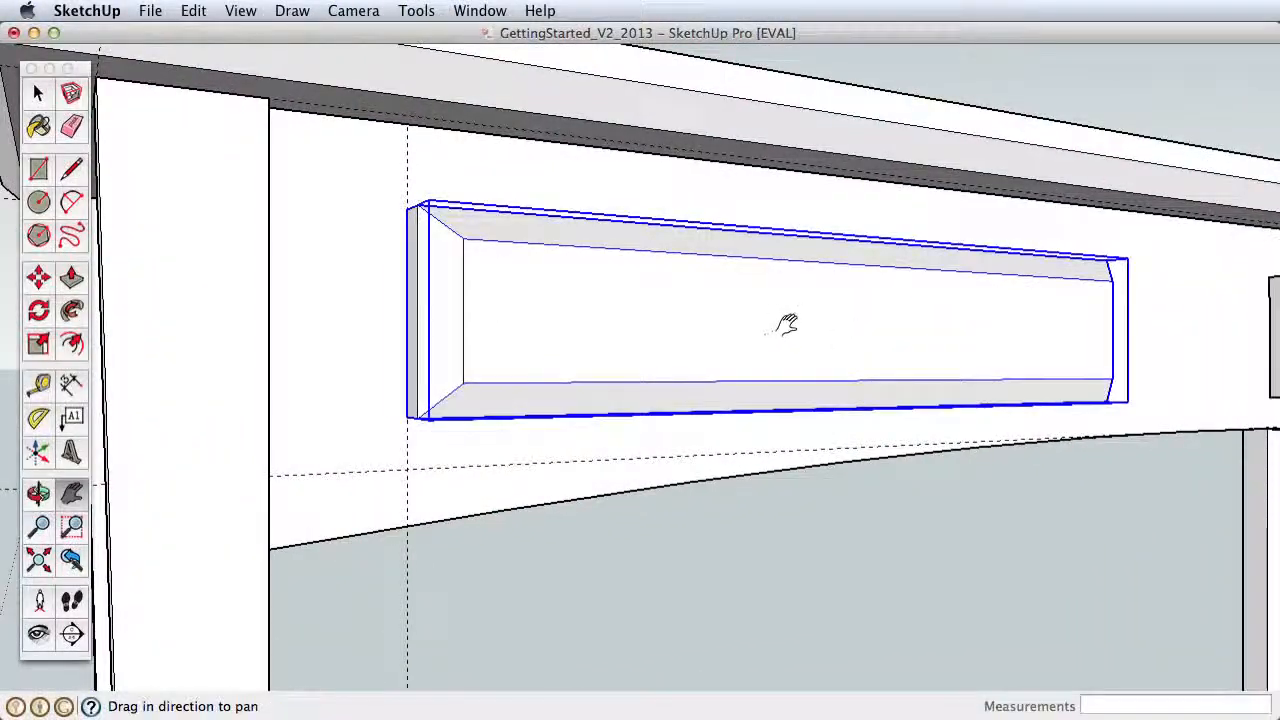
pyautogui.click(38, 93)
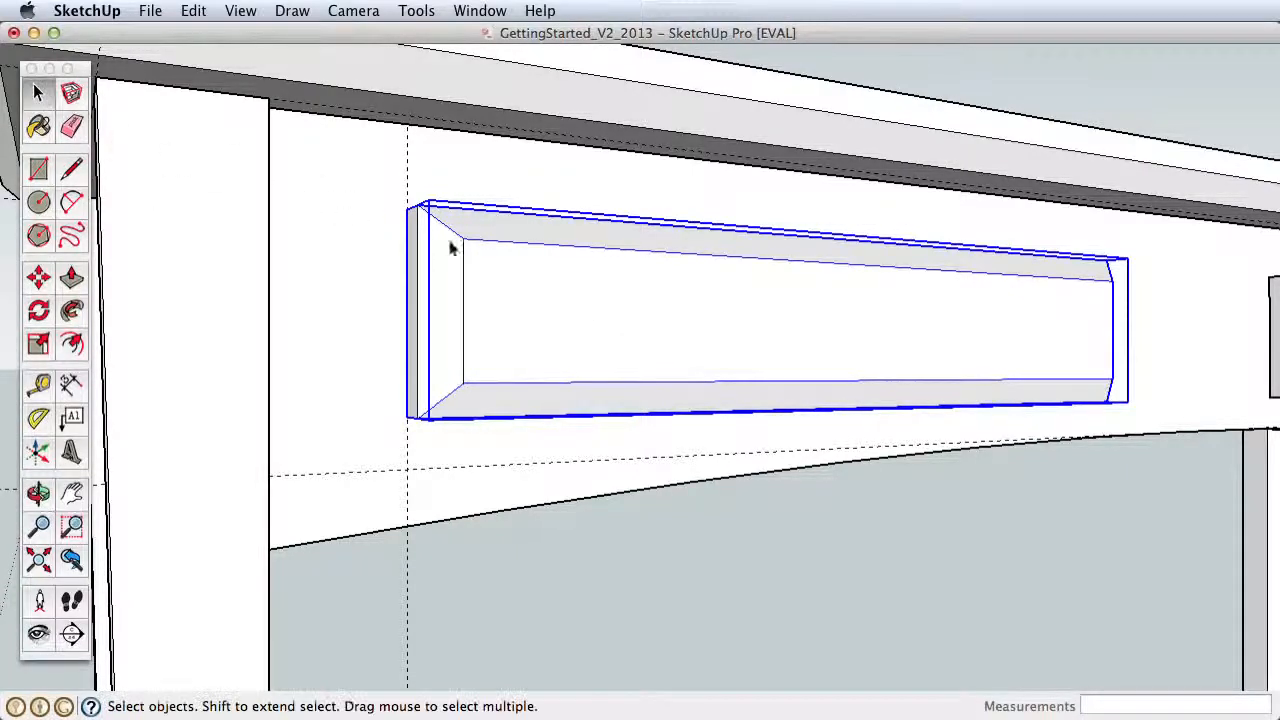
pyautogui.doubleClick(638, 304)
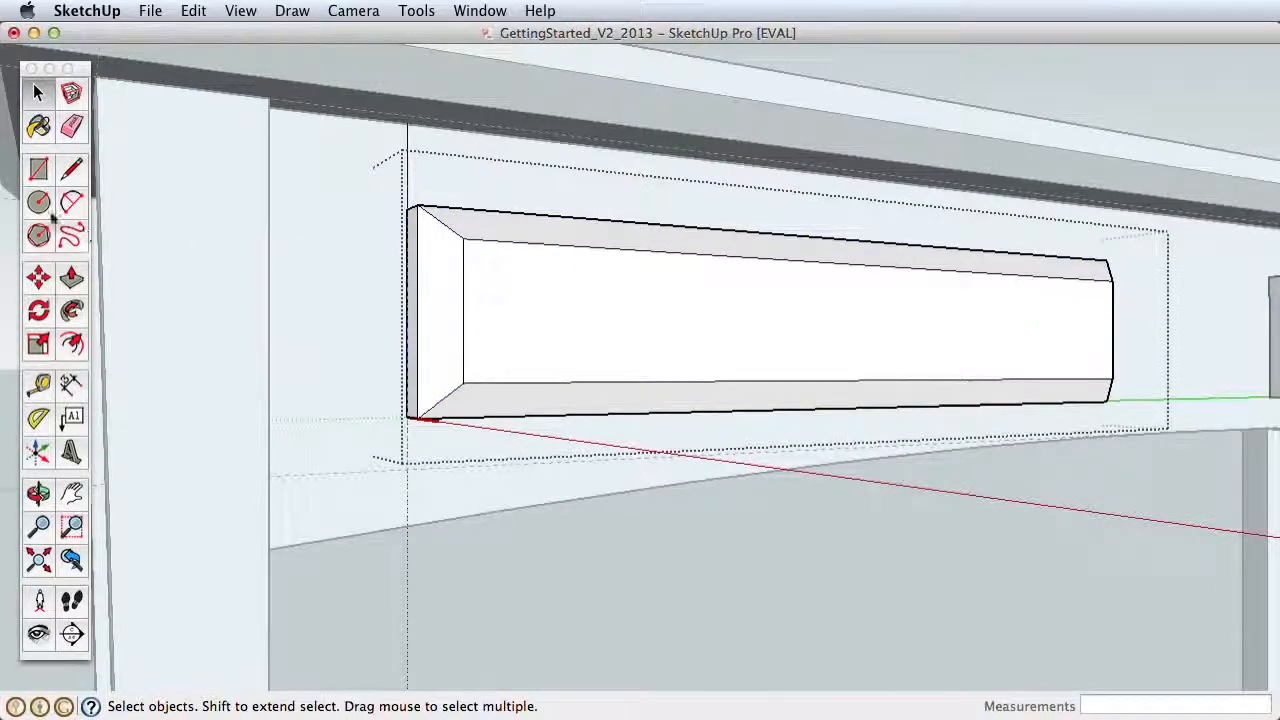
pyautogui.click(38, 202)
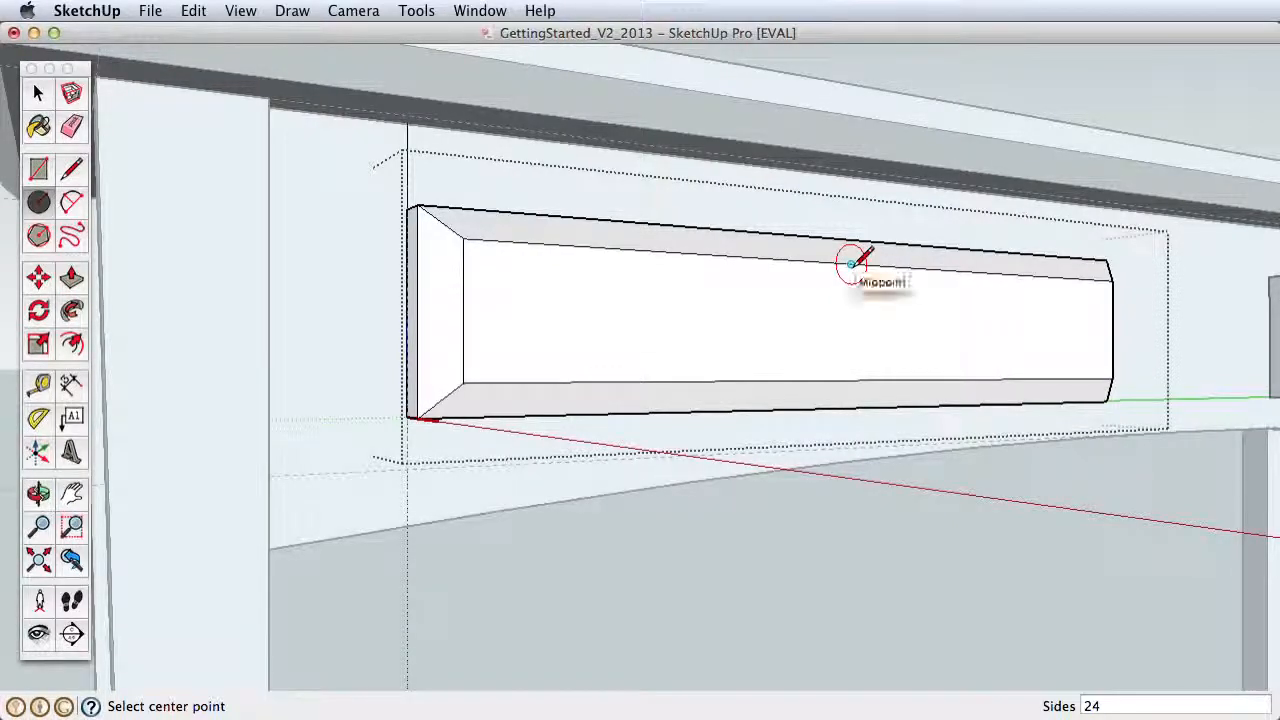
pyautogui.click(851, 325)
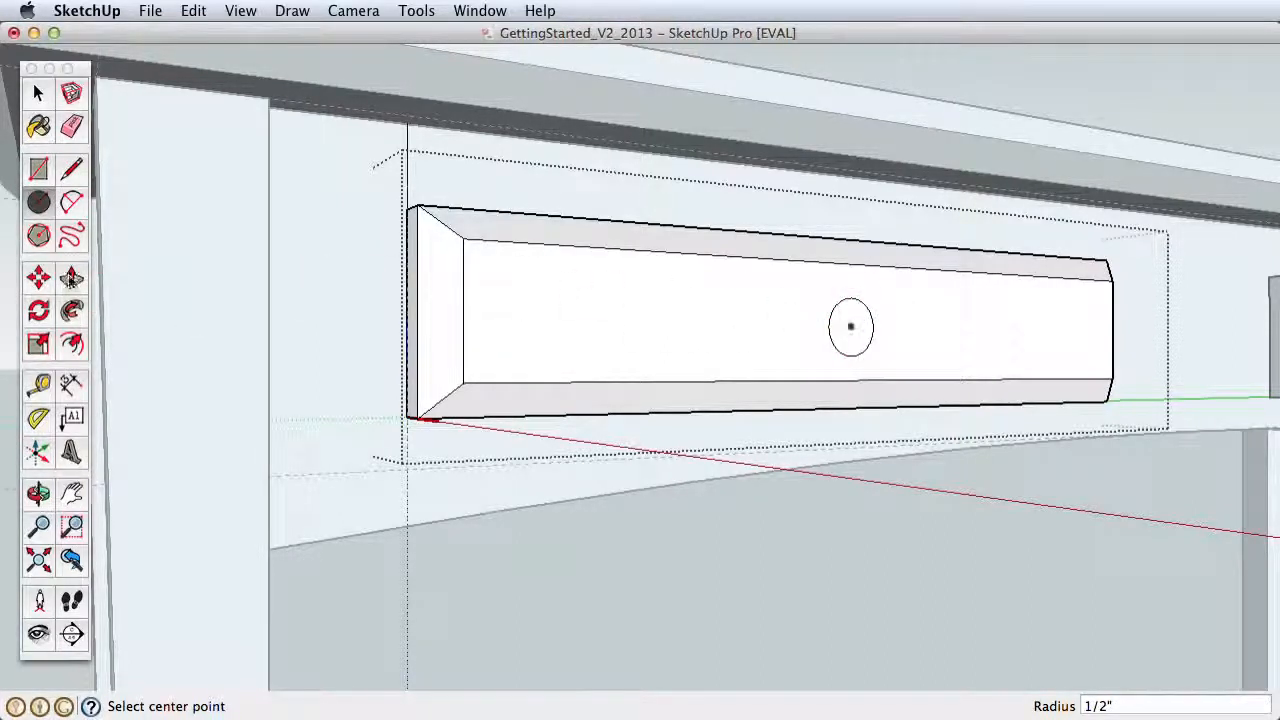
# Step: Extrude the circle 3/8" outward with Push/Pull to form the drawer knob, and close the component
pyautogui.click(71, 278)
pyautogui.click(871, 334)
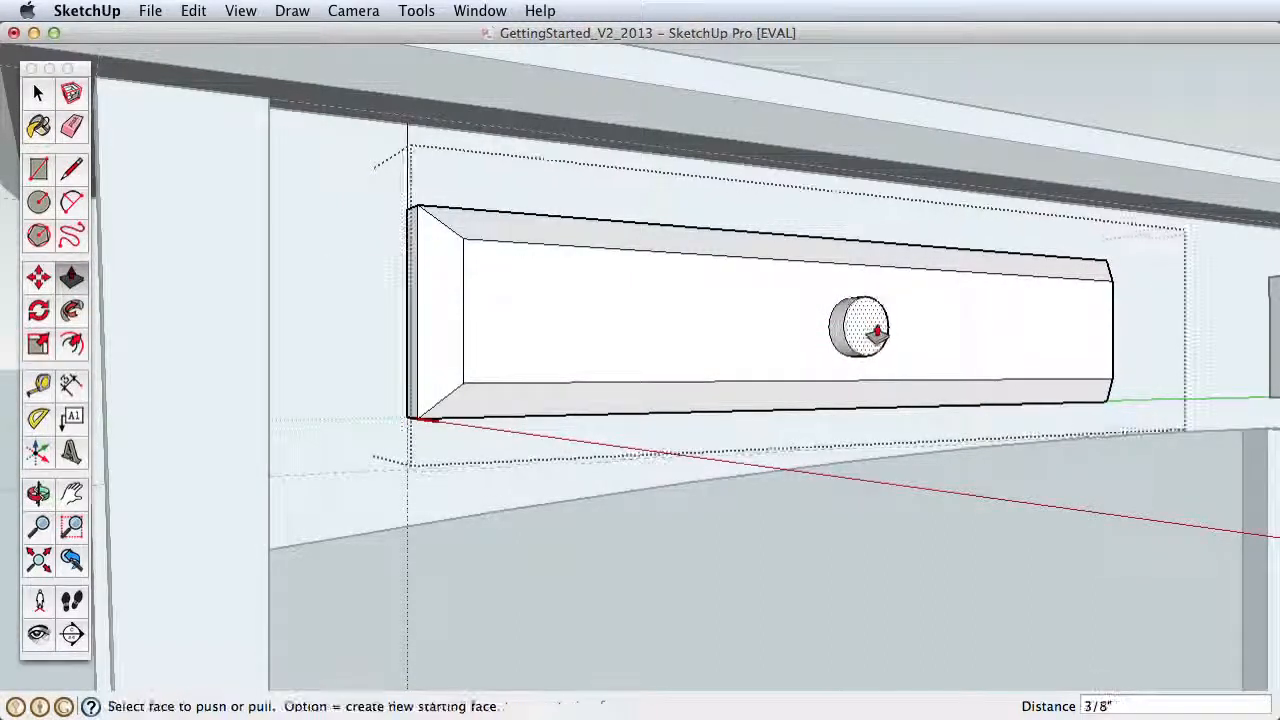
pyautogui.press('z')
pyautogui.moveTo(762, 294); pyautogui.dragTo(666, 409)
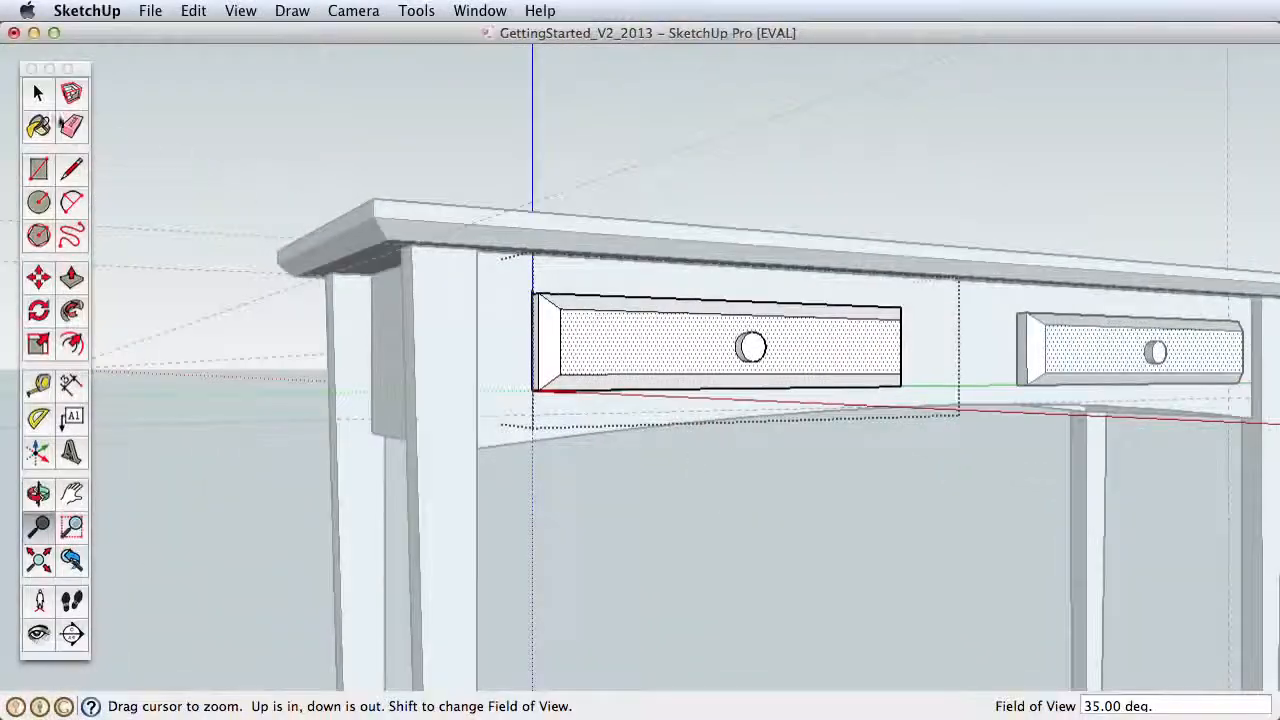
pyautogui.press('space')
# Step: Delete all guides from the table model
pyautogui.scroll(-4, 806, 420)
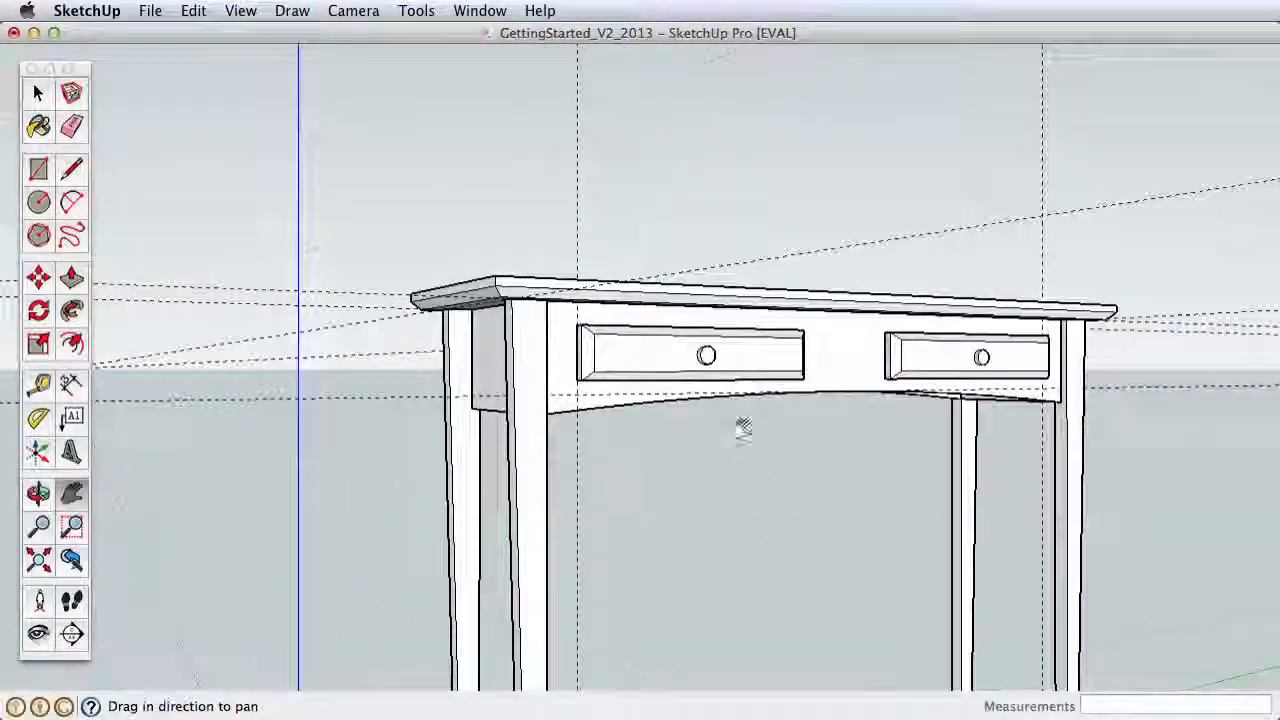
pyautogui.keyDown('shift'); pyautogui.moveTo(740, 429); pyautogui.dragTo(712, 426, button='middle'); pyautogui.keyUp('shift')
pyautogui.scroll(-1, 712, 426)
pyautogui.moveTo(712, 425); pyautogui.dragTo(714, 520)
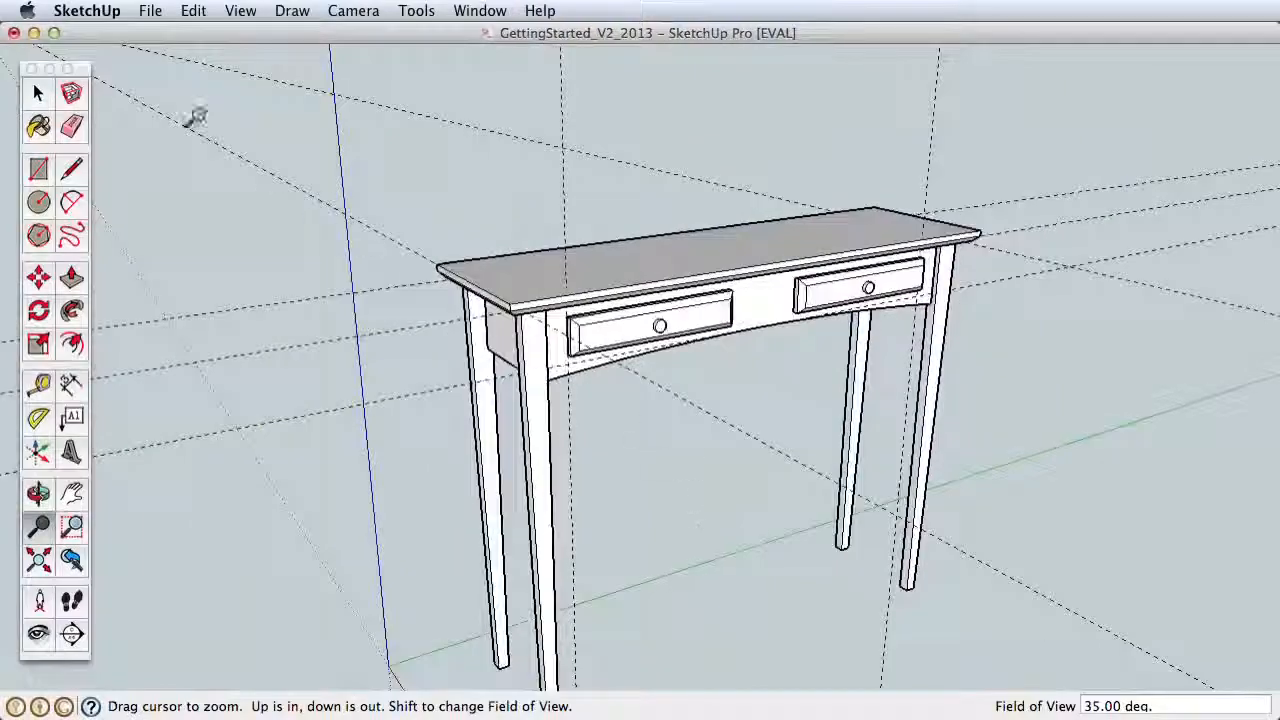
pyautogui.click(193, 10)
pyautogui.click(239, 179)
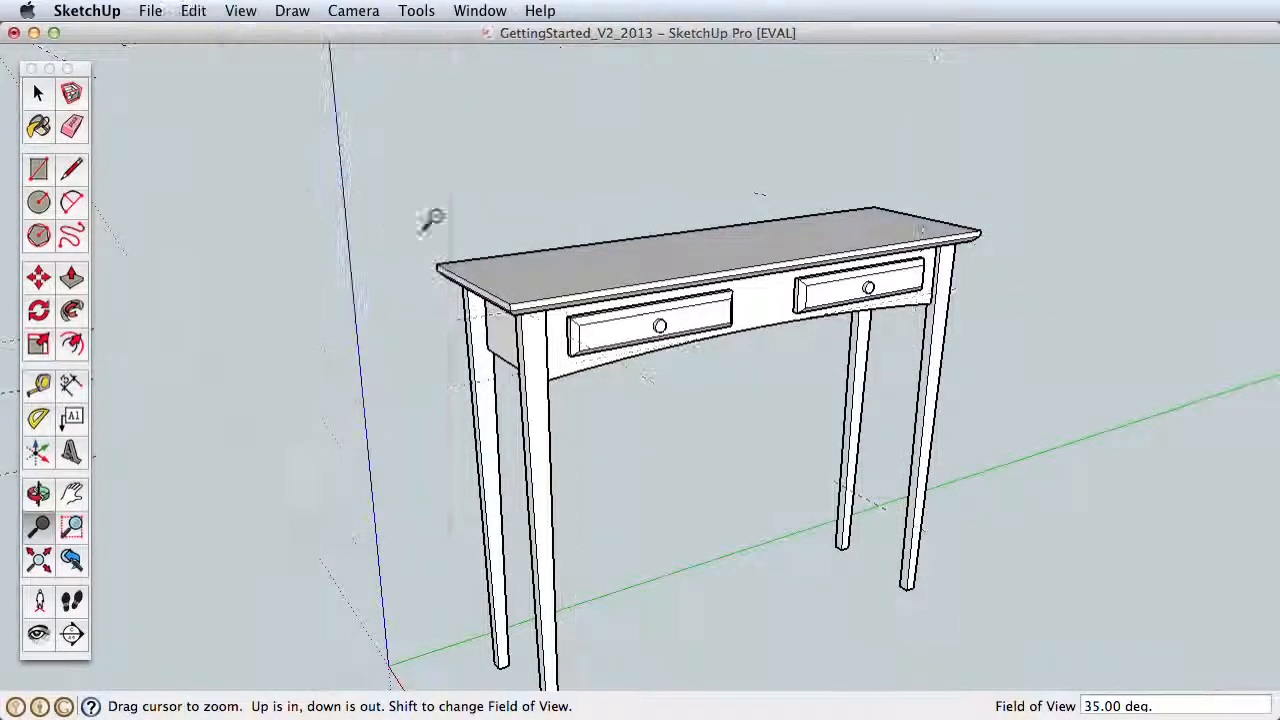
pyautogui.keyDown('shift'); pyautogui.moveTo(429, 220); pyautogui.dragTo(1086, 348, button='middle'); pyautogui.keyUp('shift')
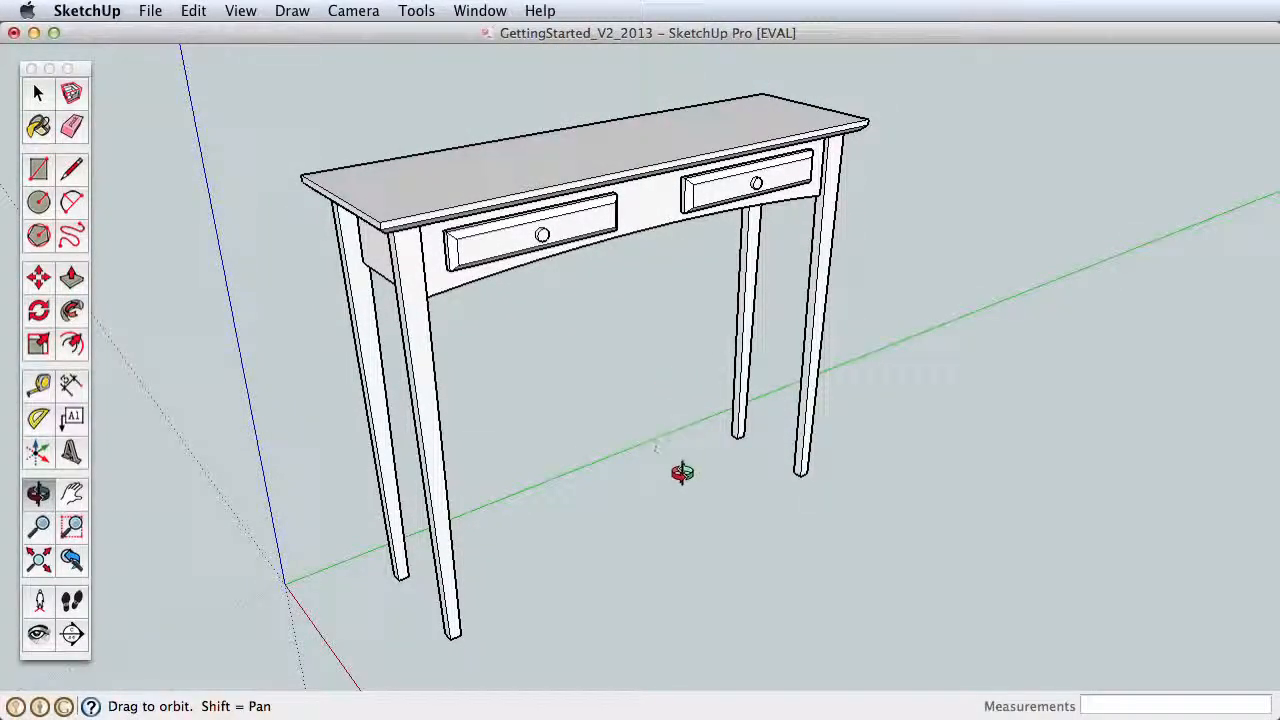
pyautogui.moveTo(672, 476); pyautogui.dragTo(668, 305)
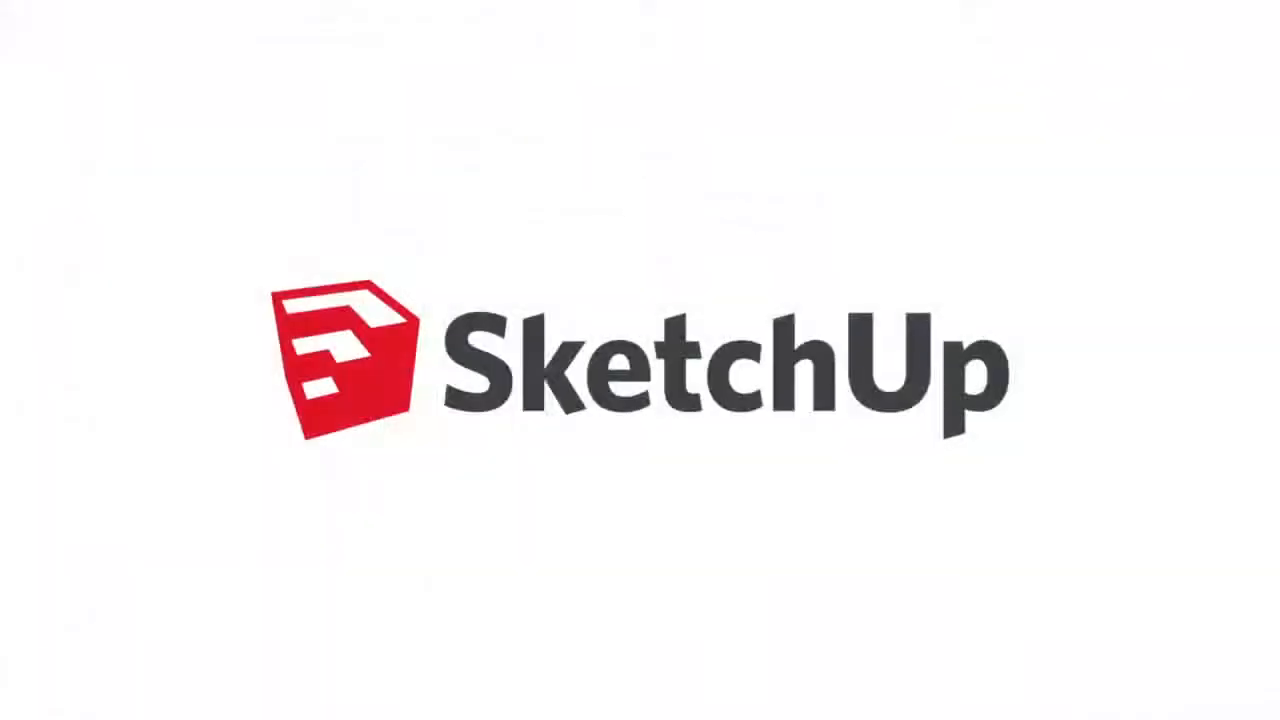